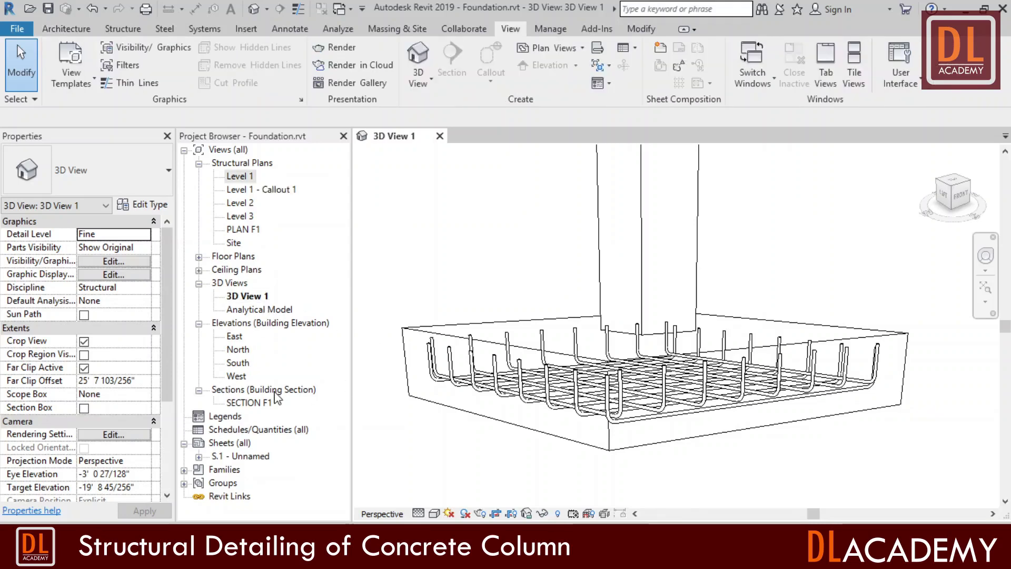
# Open SECTION F1 and draw a new vertical section, Section 1, beside the column
pyautogui.doubleClick(253, 403)
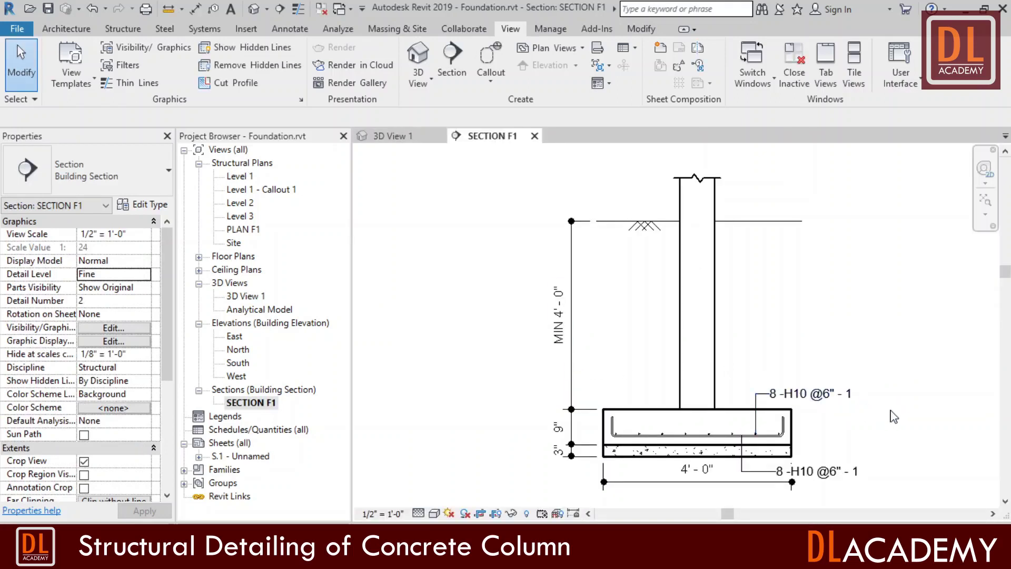
pyautogui.click(451, 59)
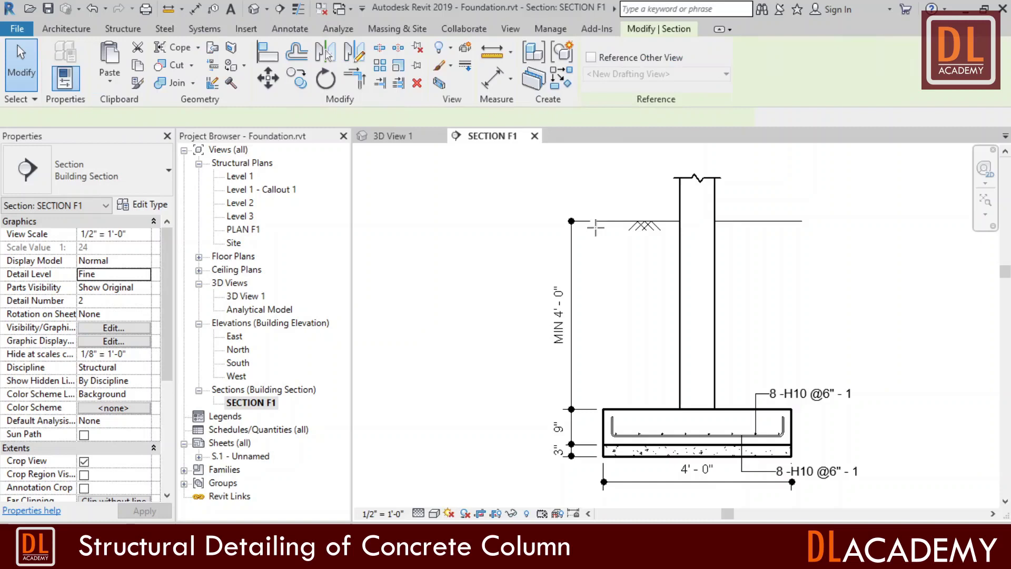
pyautogui.click(609, 234)
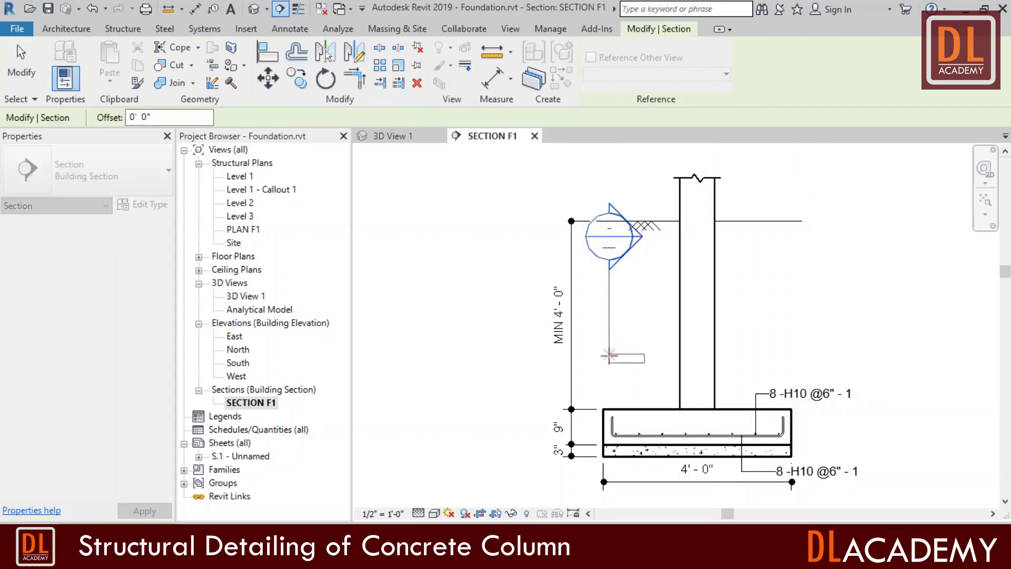
pyautogui.click(610, 356)
pyautogui.press('Escape')
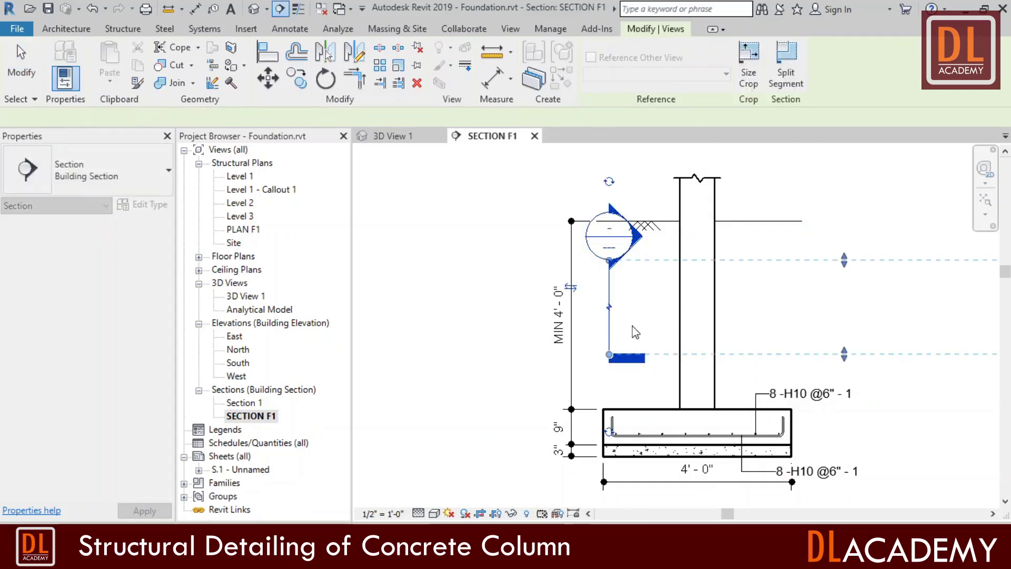
# Shorten Section 1's far clip, rotate it 90° with RO, and move it across the column shaft
pyautogui.scroll(-2, 400, 302)
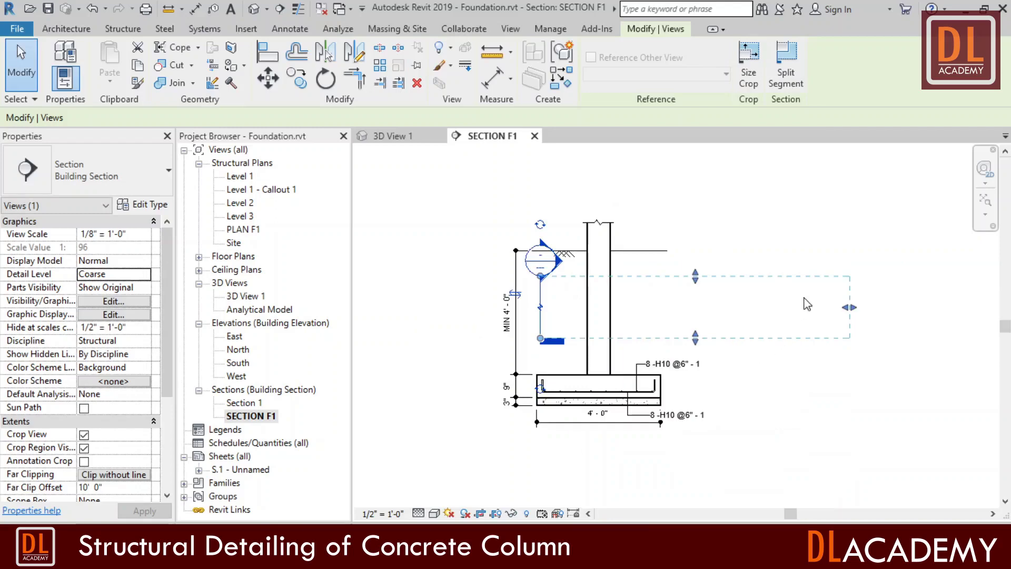
pyautogui.moveTo(848, 313); pyautogui.dragTo(648, 313)
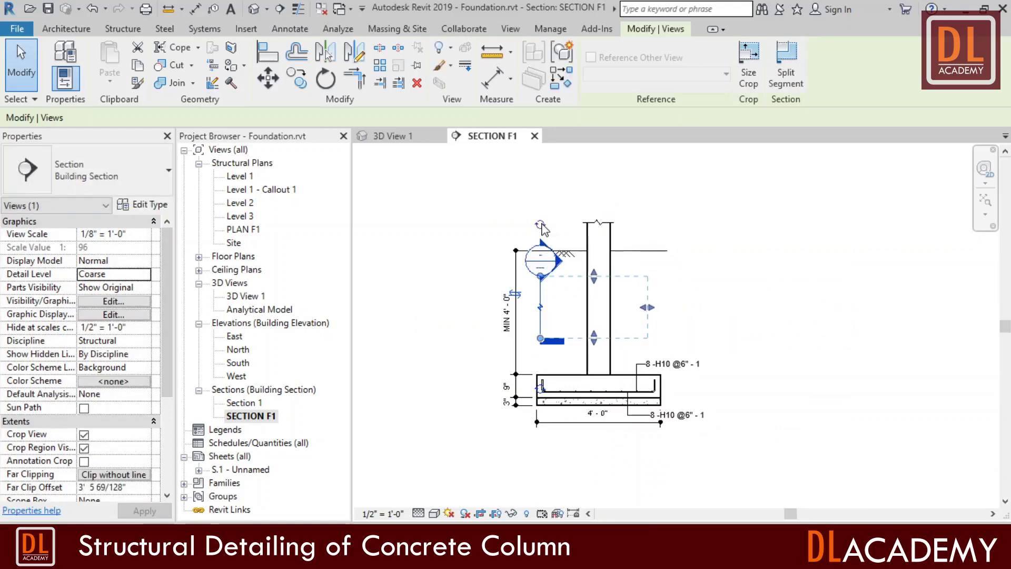
pyautogui.press('r')
pyautogui.press('o')
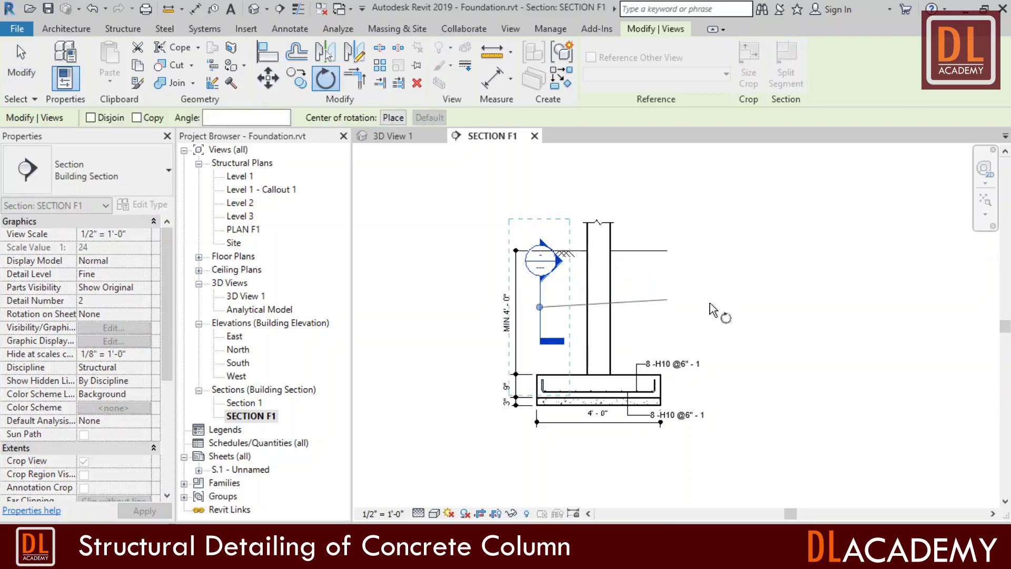
pyautogui.click(687, 307)
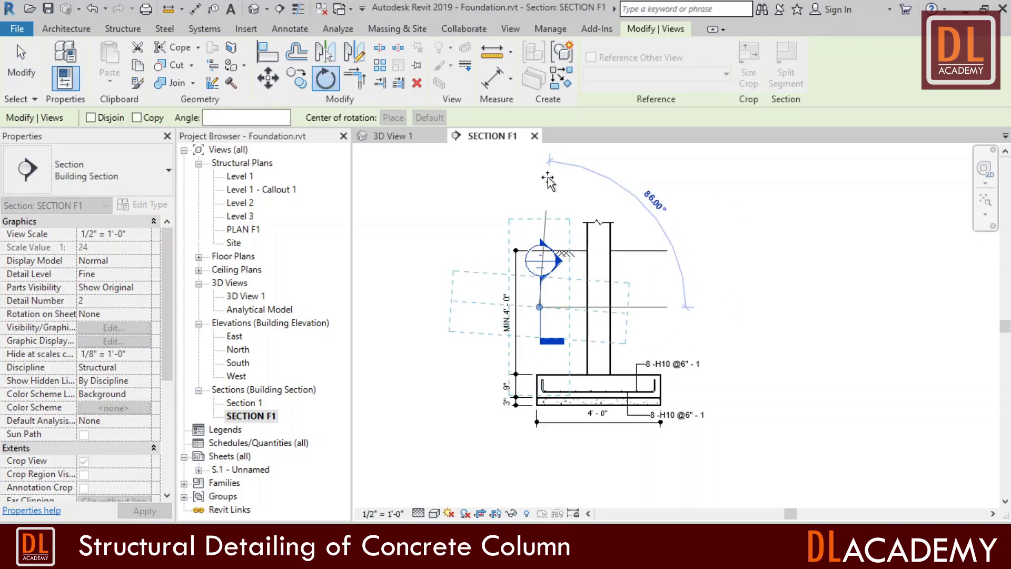
pyautogui.write('90')
pyautogui.press('Return')
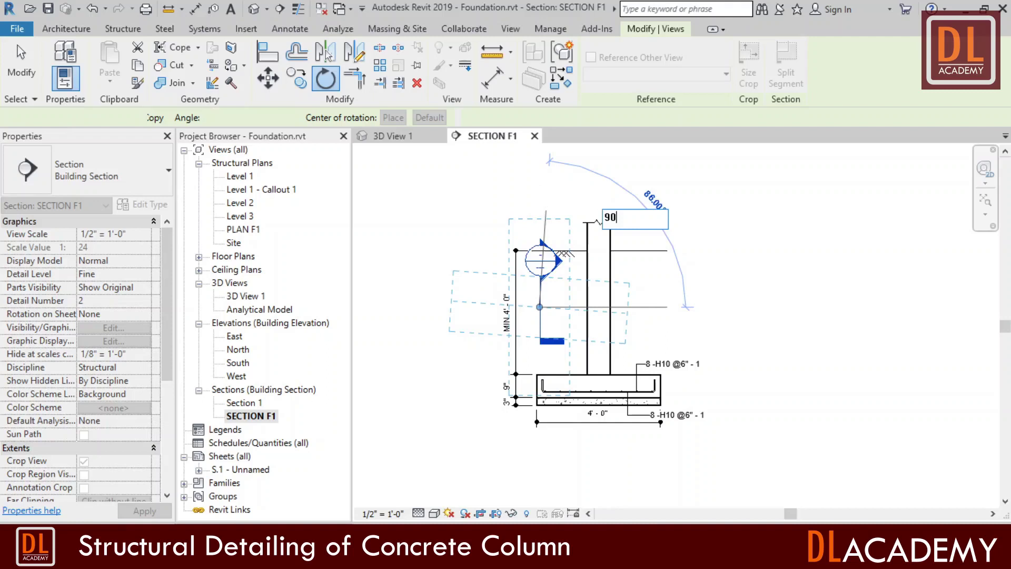
pyautogui.moveTo(551, 302); pyautogui.dragTo(599, 358)
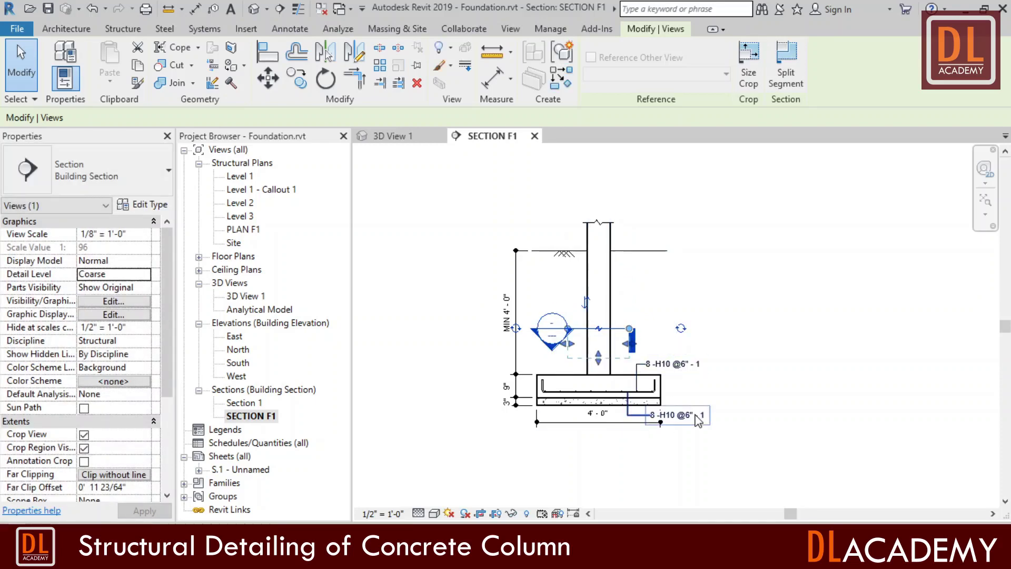
# Open Section 1 and pull its top and bottom extents in to the column
pyautogui.doubleClick(243, 402)
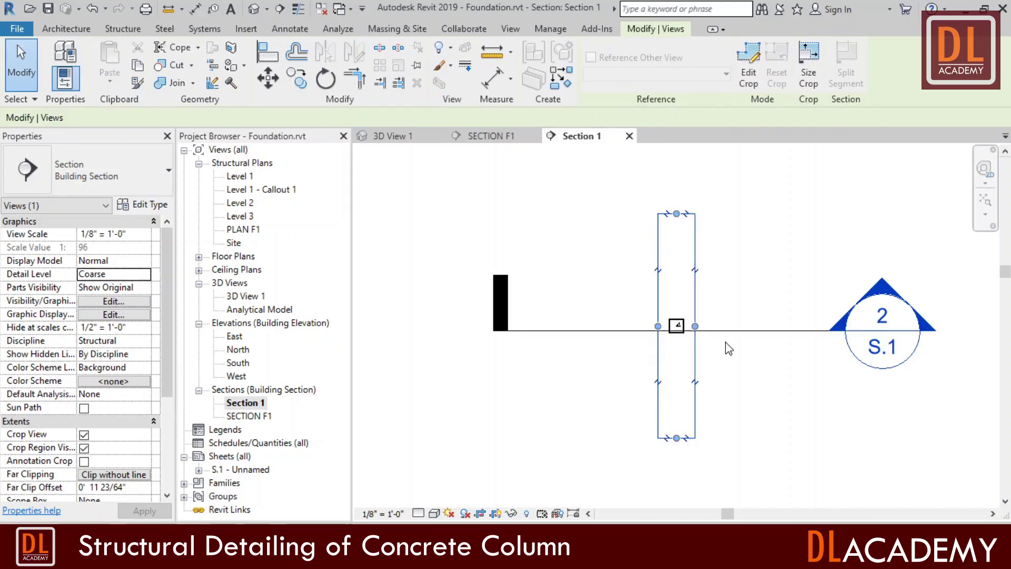
pyautogui.scroll(2, 729, 348)
pyautogui.moveTo(661, 172); pyautogui.dragTo(661, 308)
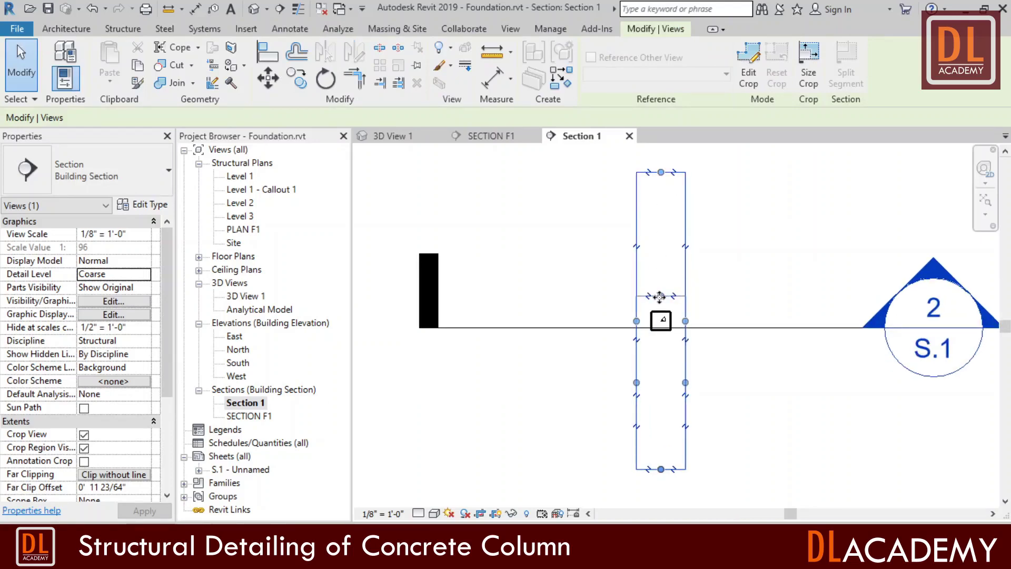
pyautogui.moveTo(661, 471); pyautogui.dragTo(661, 334)
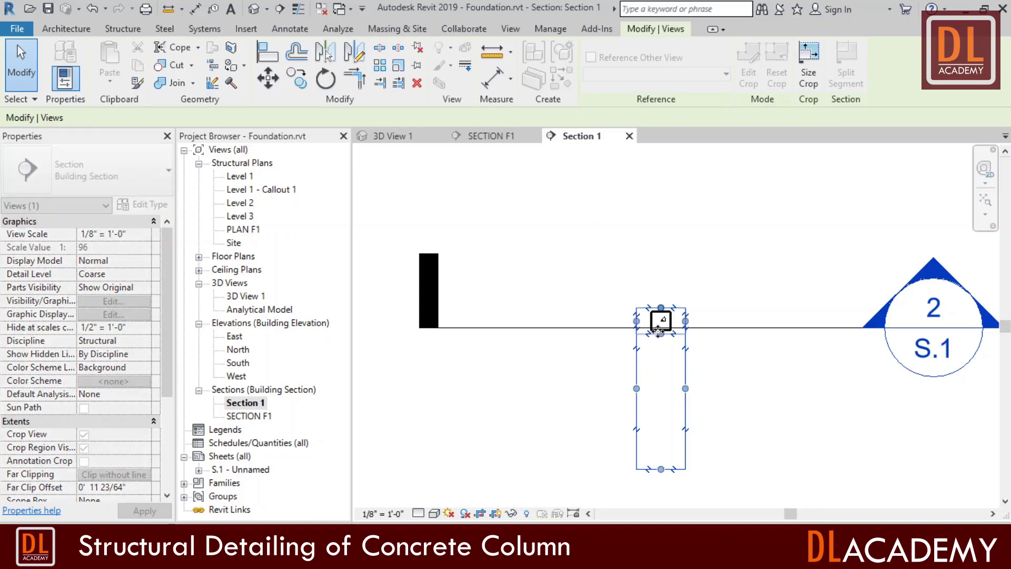
# Set the Section 1 view scale to 1/2" = 1'-0" and detail level to Fine
pyautogui.click(383, 513)
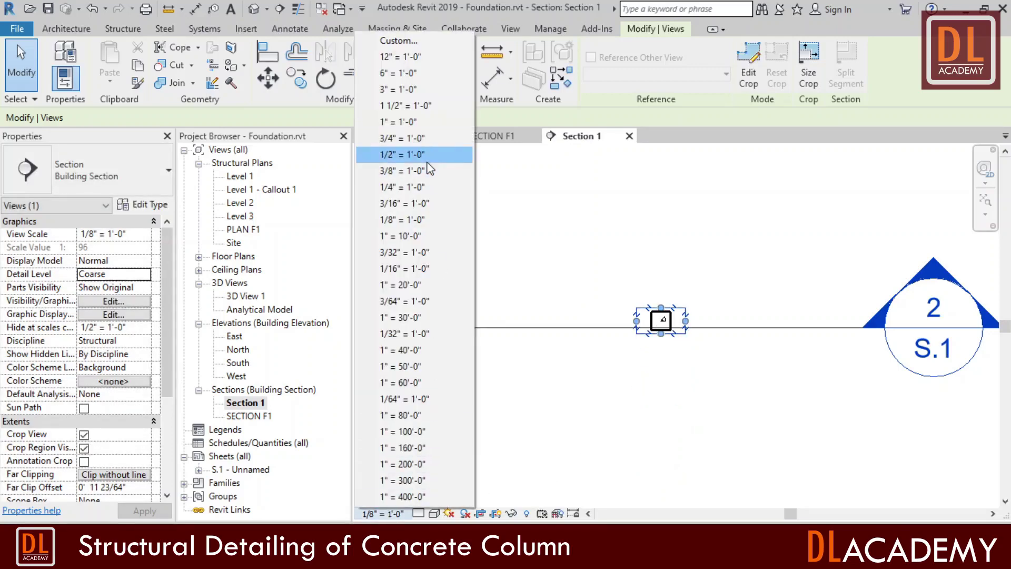
pyautogui.click(416, 155)
pyautogui.click(419, 513)
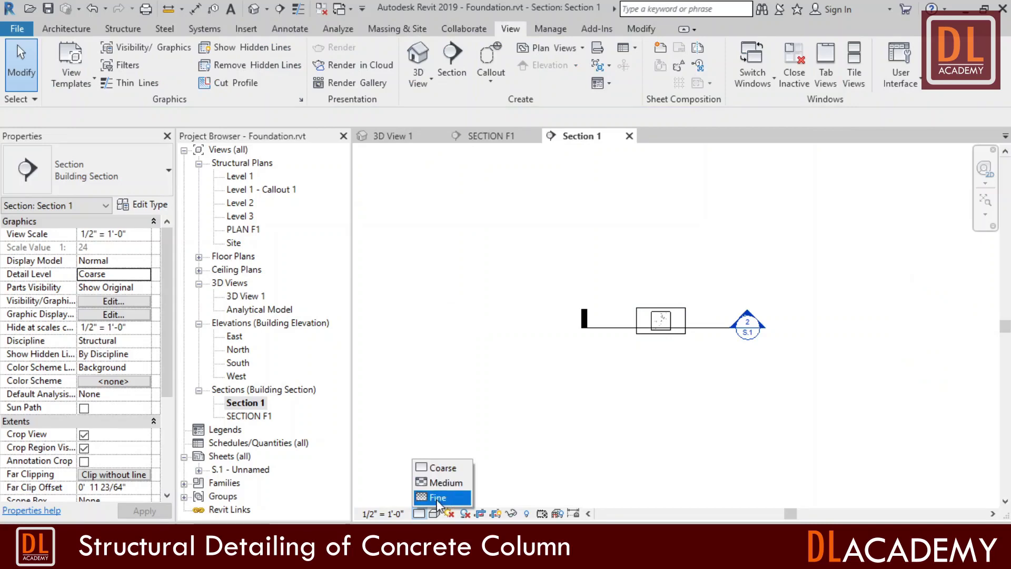
pyautogui.click(436, 496)
pyautogui.scroll(5, 692, 332)
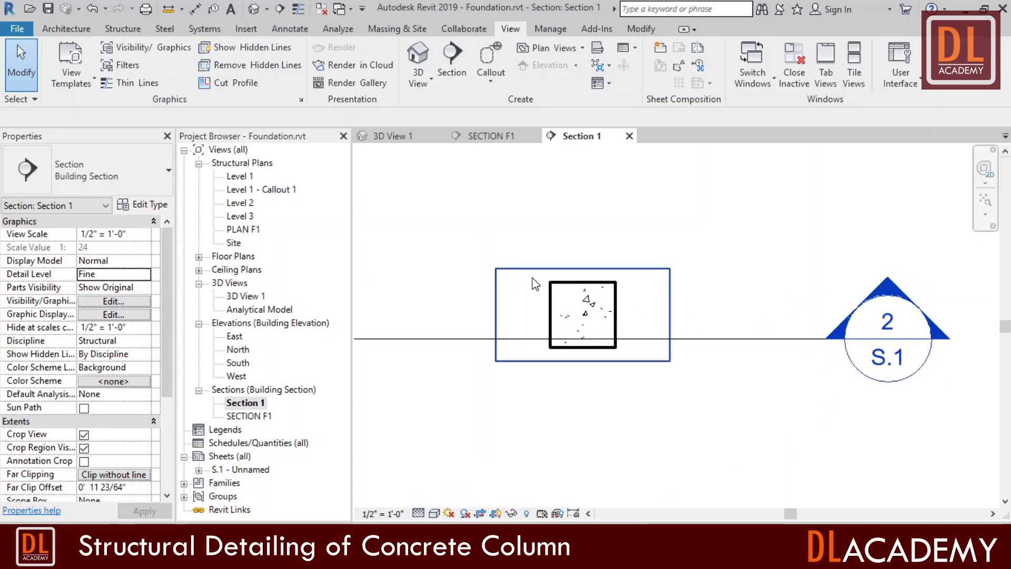
# Hide the section marks category in Section 1
pyautogui.click(770, 340)
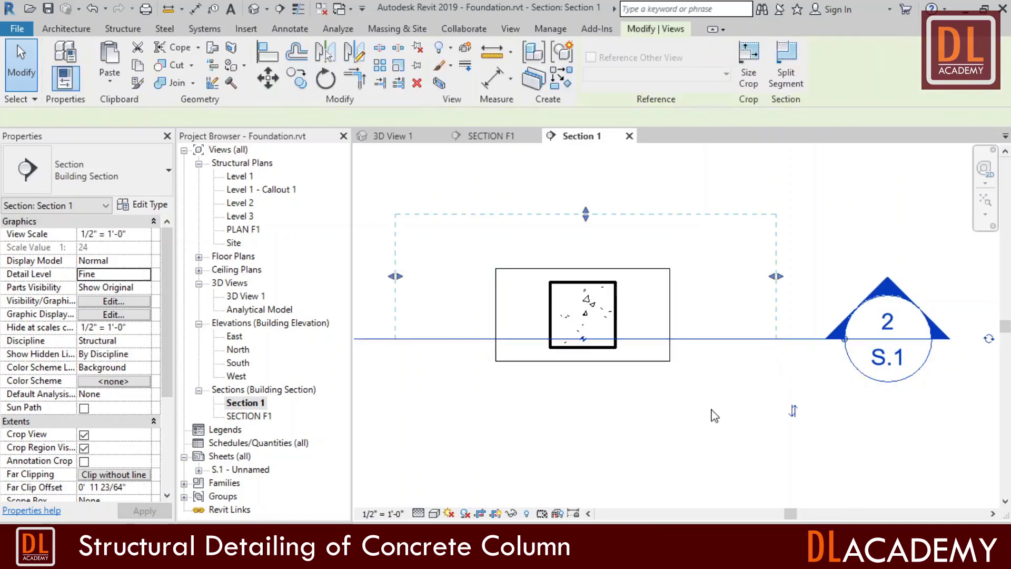
pyautogui.rightClick(778, 461)
pyautogui.moveTo(842, 194)
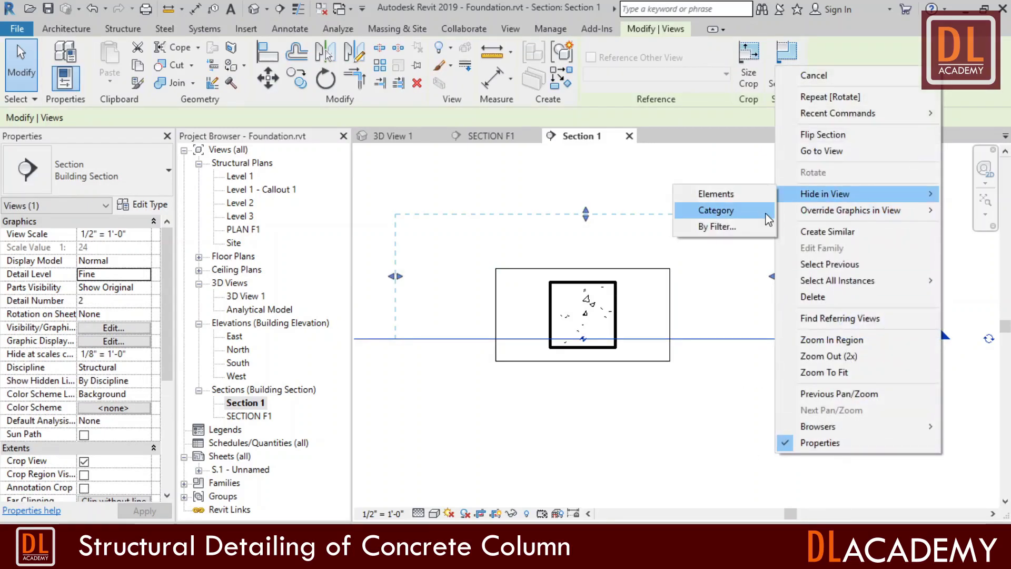
pyautogui.click(766, 219)
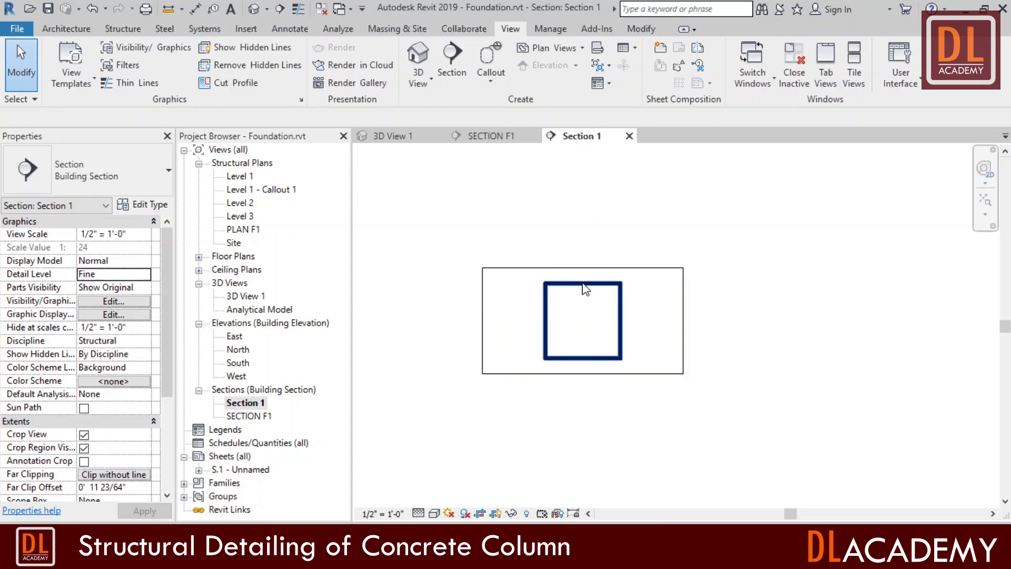
# Trim the crop region tightly around the column on all four sides, then hide it
pyautogui.scroll(2, 585, 290)
pyautogui.click(627, 261)
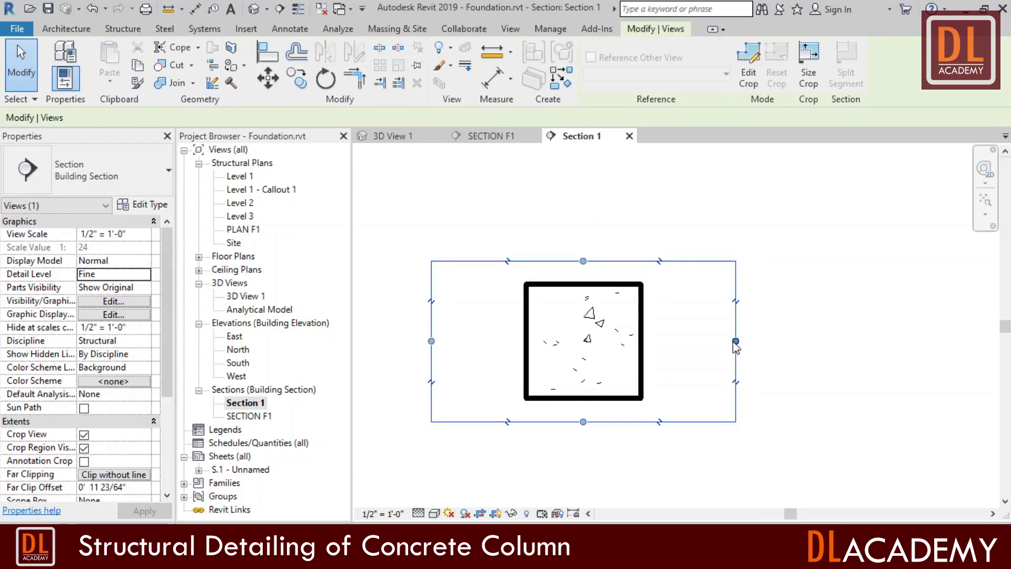
pyautogui.moveTo(735, 341); pyautogui.dragTo(654, 341)
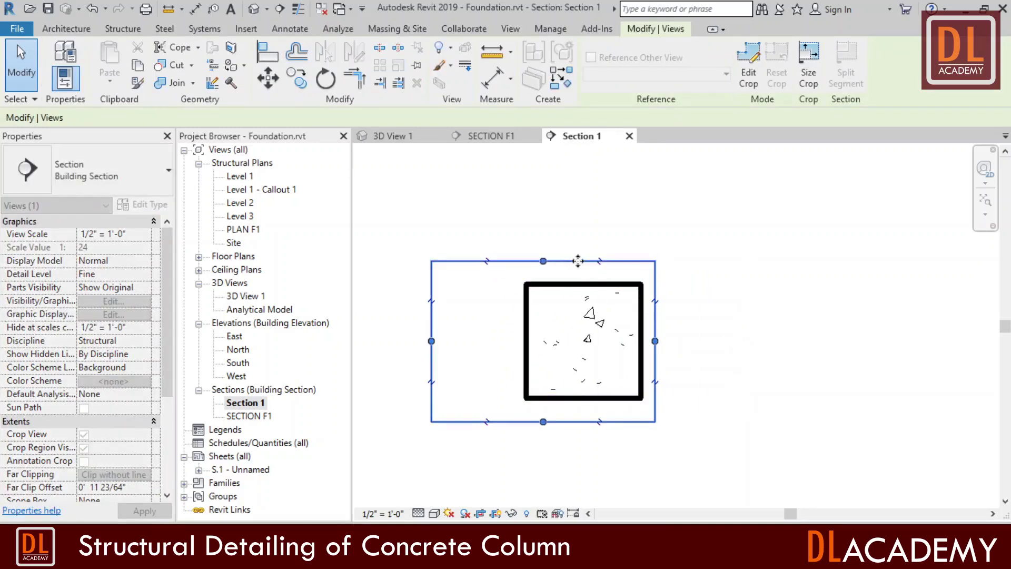
pyautogui.moveTo(431, 341); pyautogui.dragTo(512, 342)
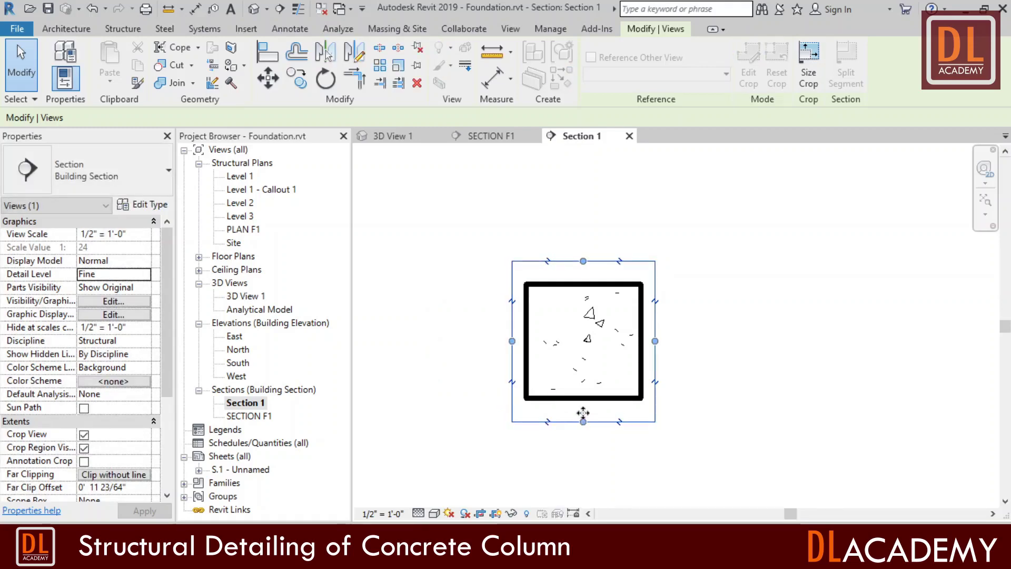
pyautogui.moveTo(583, 422); pyautogui.dragTo(582, 411)
pyautogui.moveTo(583, 260); pyautogui.dragTo(583, 270)
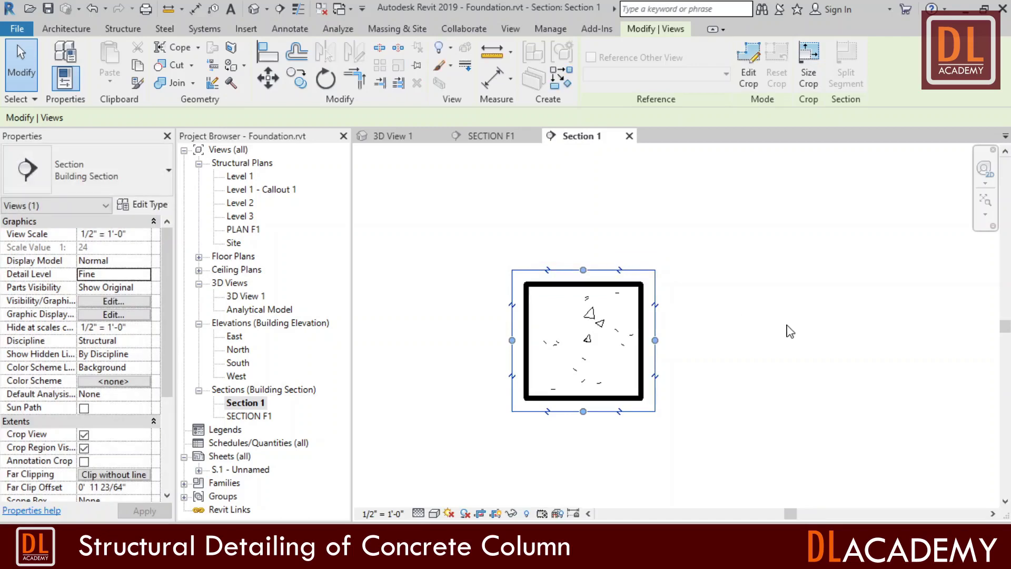
pyautogui.rightClick(790, 331)
pyautogui.moveTo(832, 280)
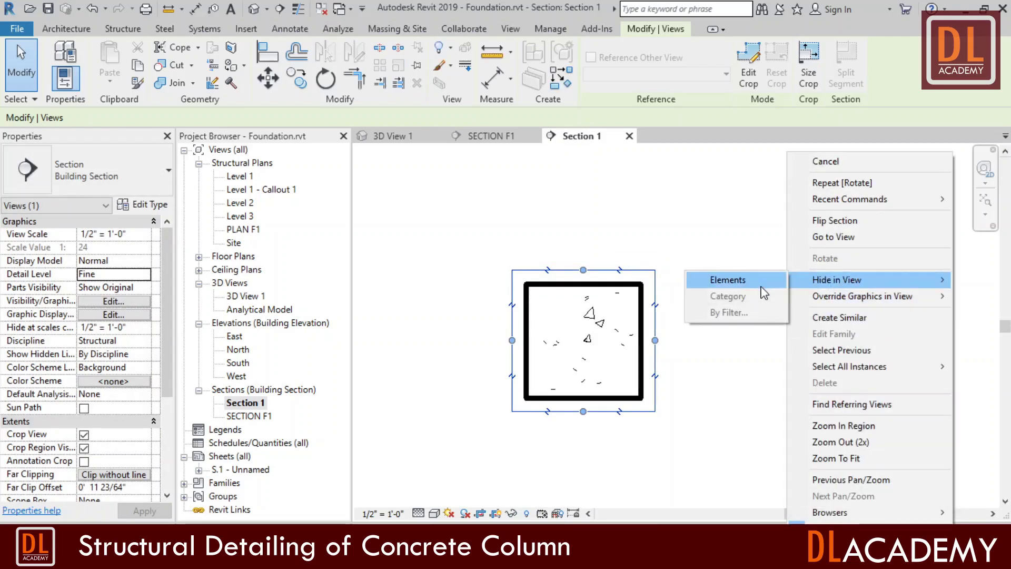
pyautogui.click(762, 287)
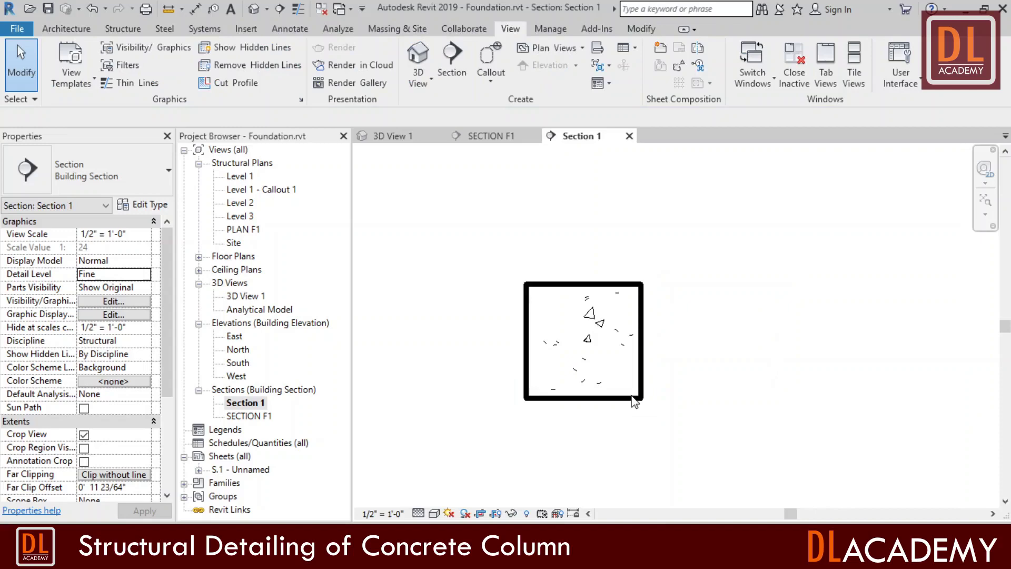
# Override the column category's graphics in this view to turn off the concrete cut pattern
pyautogui.hotkey('ctrl', 'Left')
pyautogui.rightClick(730, 379)
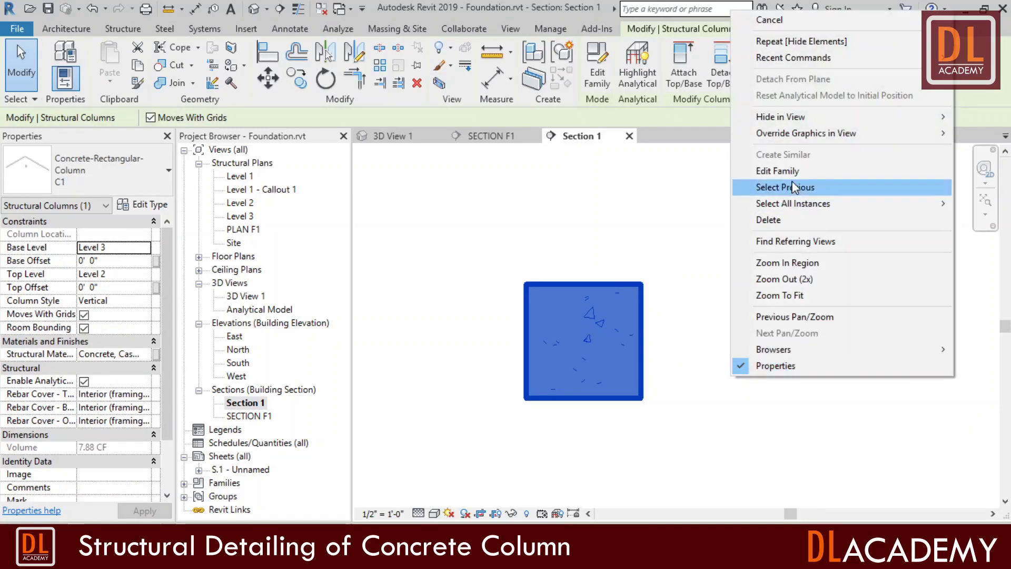
pyautogui.moveTo(795, 135)
pyautogui.click(711, 149)
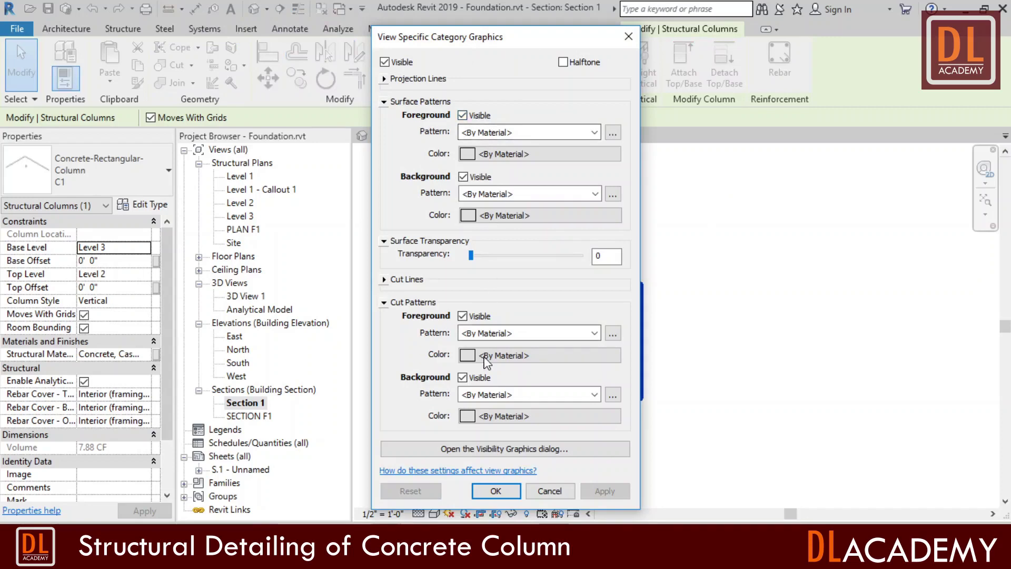
pyautogui.click(496, 491)
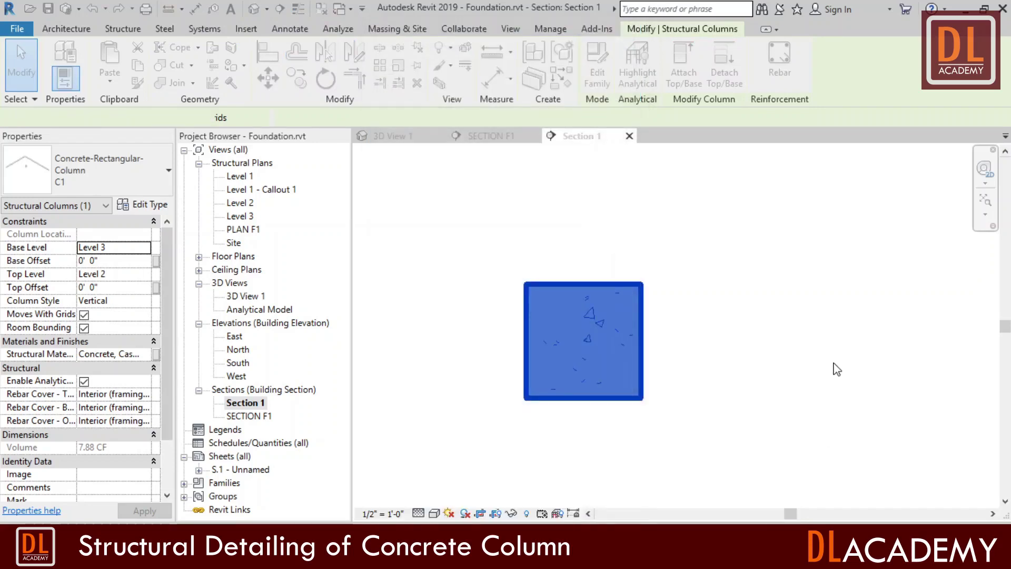
pyautogui.click(837, 369)
pyautogui.scroll(2, 556, 427)
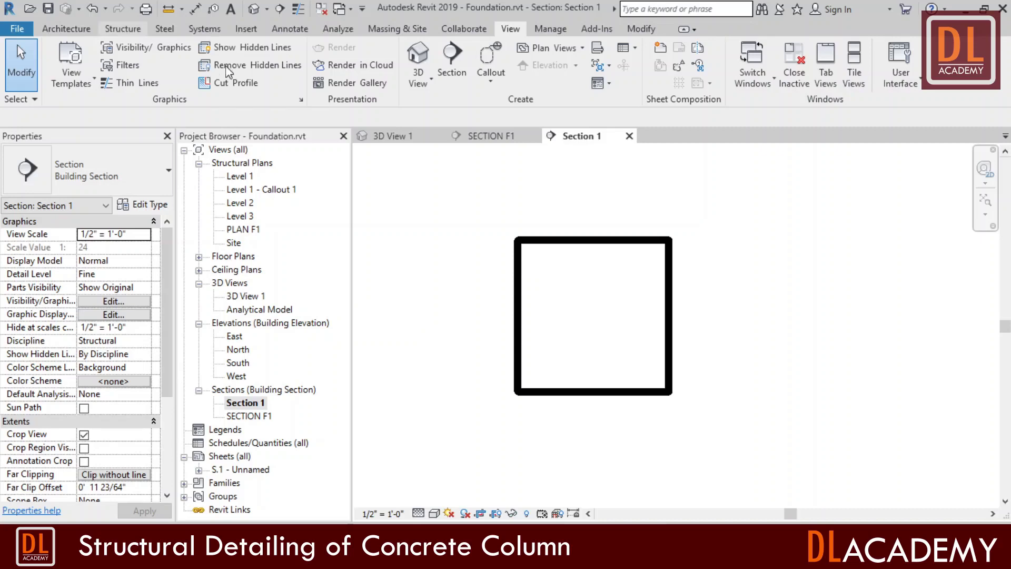
# Place an H6 bar of Rebar Shape 51 as a closed stirrup inside the square column outline
pyautogui.click(123, 29)
pyautogui.click(389, 62)
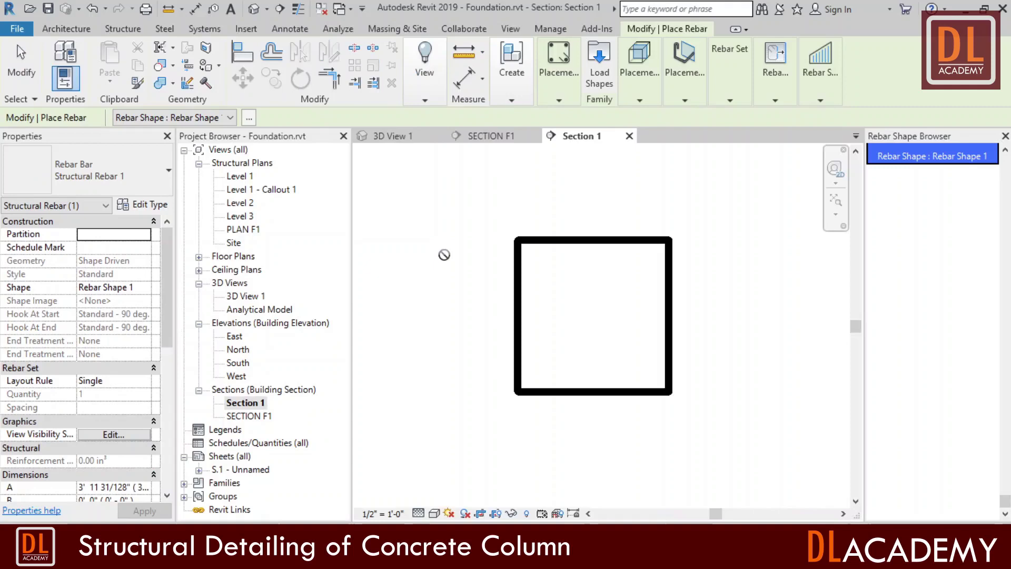
pyautogui.click(81, 163)
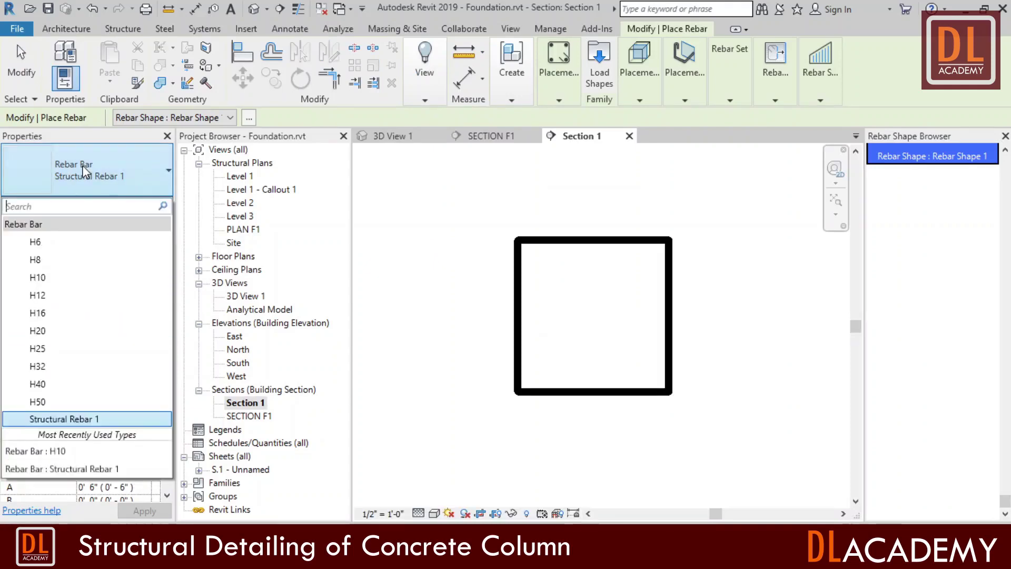
pyautogui.click(92, 241)
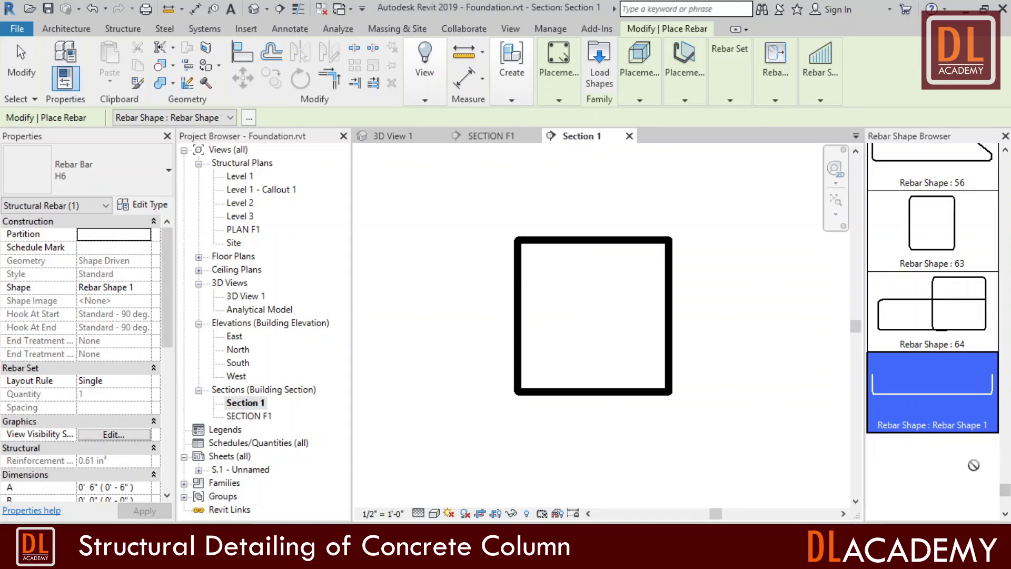
pyautogui.moveTo(1004, 490); pyautogui.dragTo(1004, 447)
pyautogui.click(937, 399)
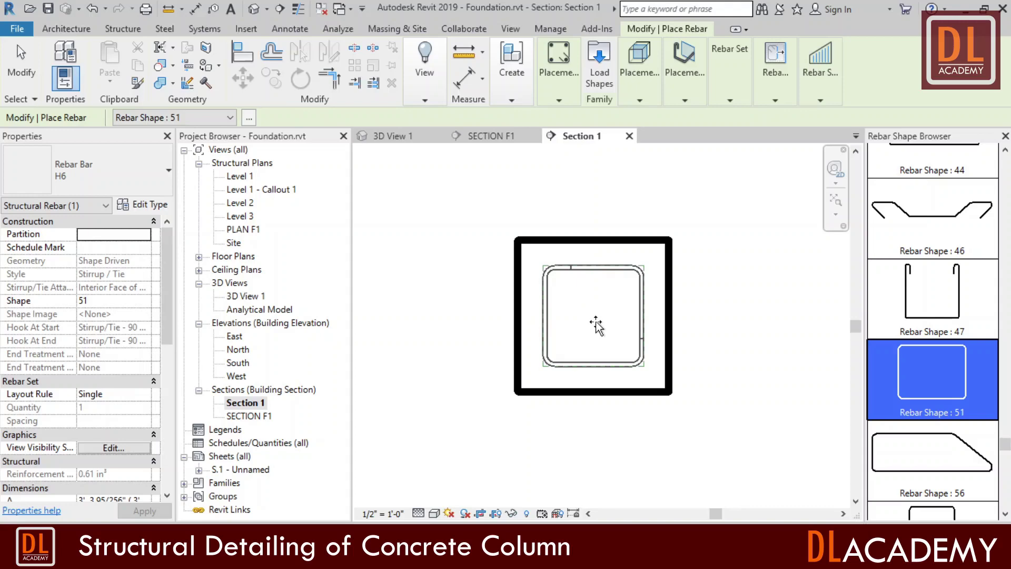
pyautogui.click(641, 331)
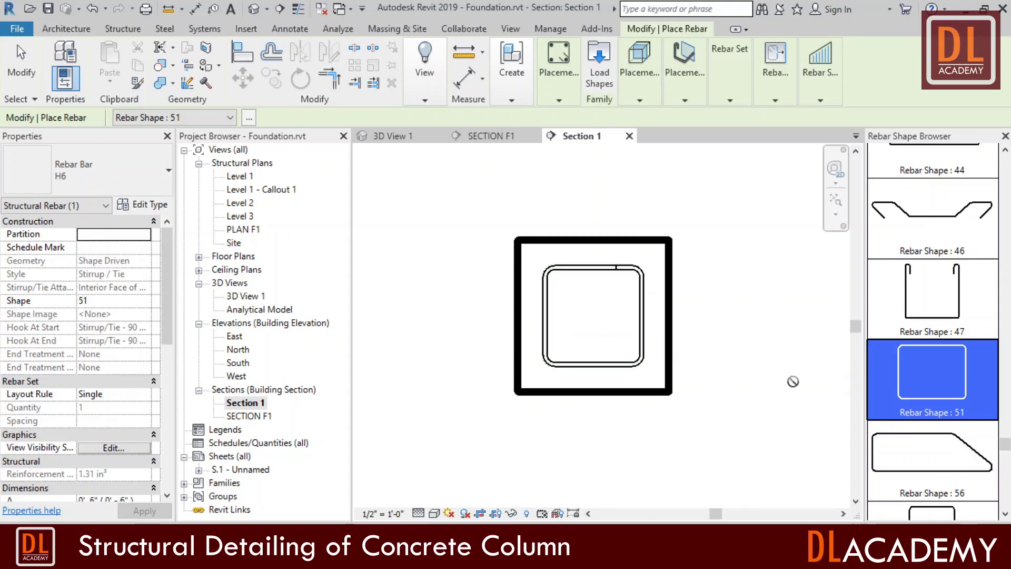
# Set the stirrup's Hook At Start and Hook At End to Stirrup/Tie - 135 deg
pyautogui.click(20, 68)
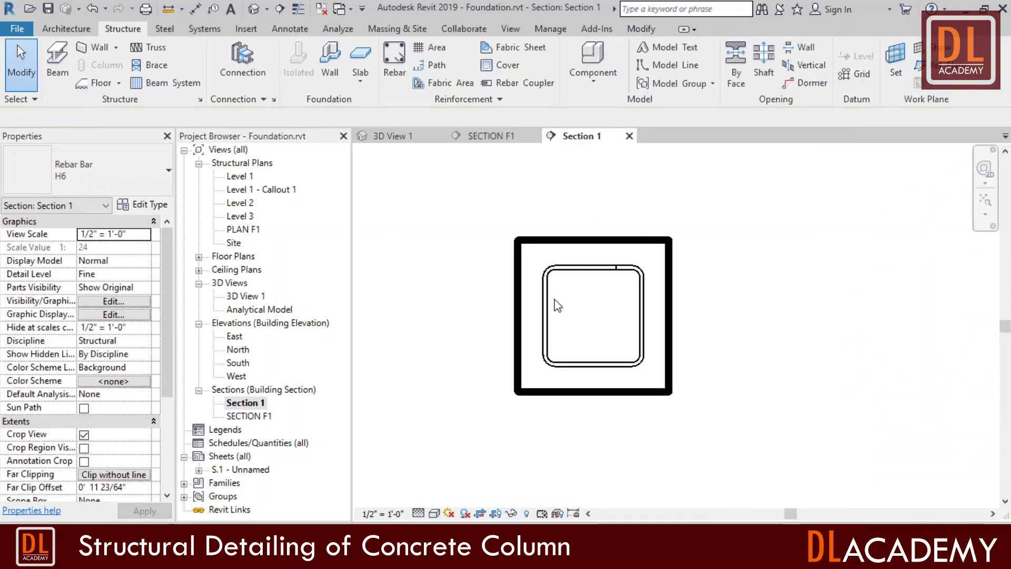
pyautogui.click(545, 295)
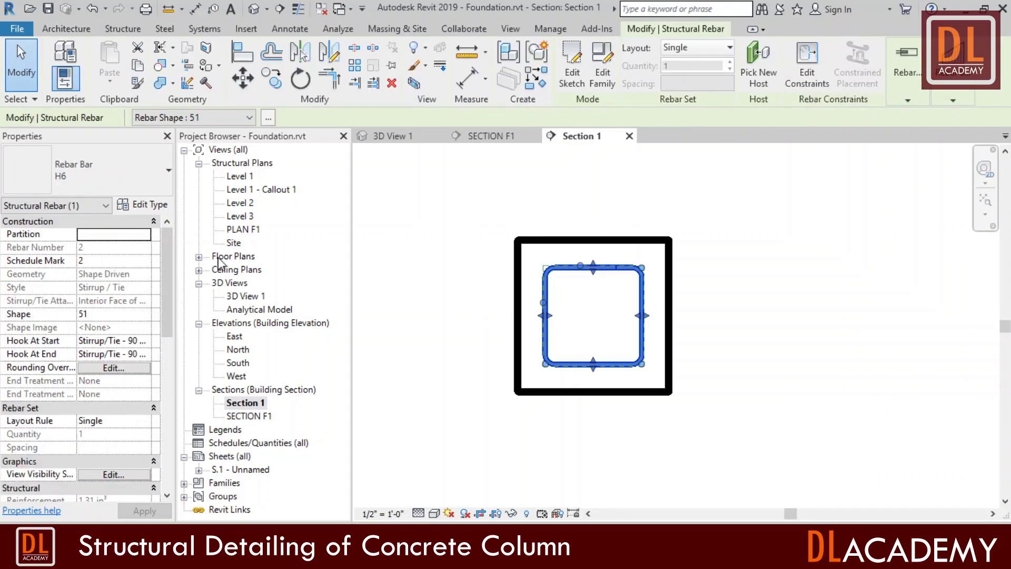
pyautogui.click(138, 340)
pyautogui.click(145, 341)
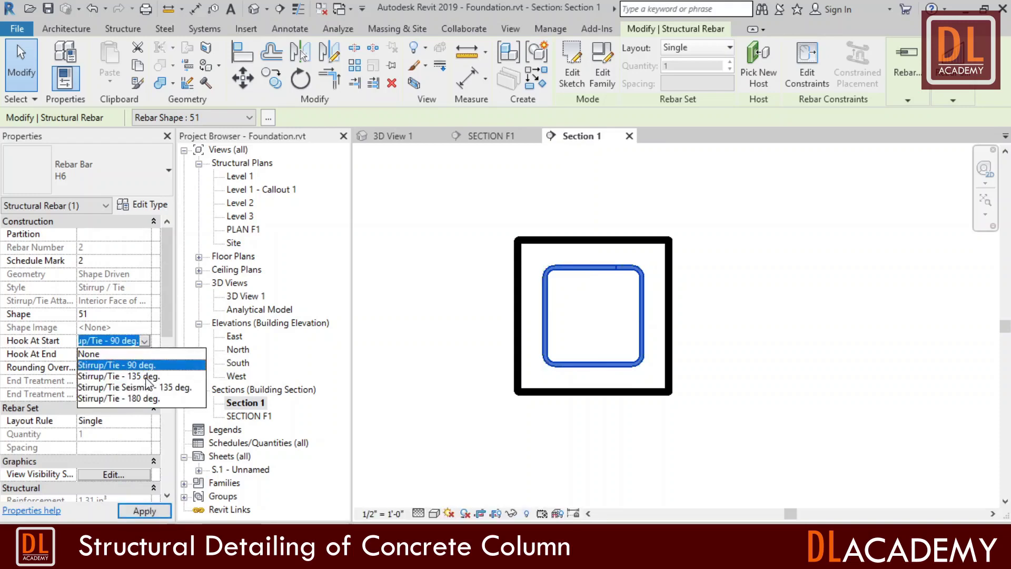
pyautogui.click(146, 377)
pyautogui.click(138, 354)
pyautogui.click(144, 354)
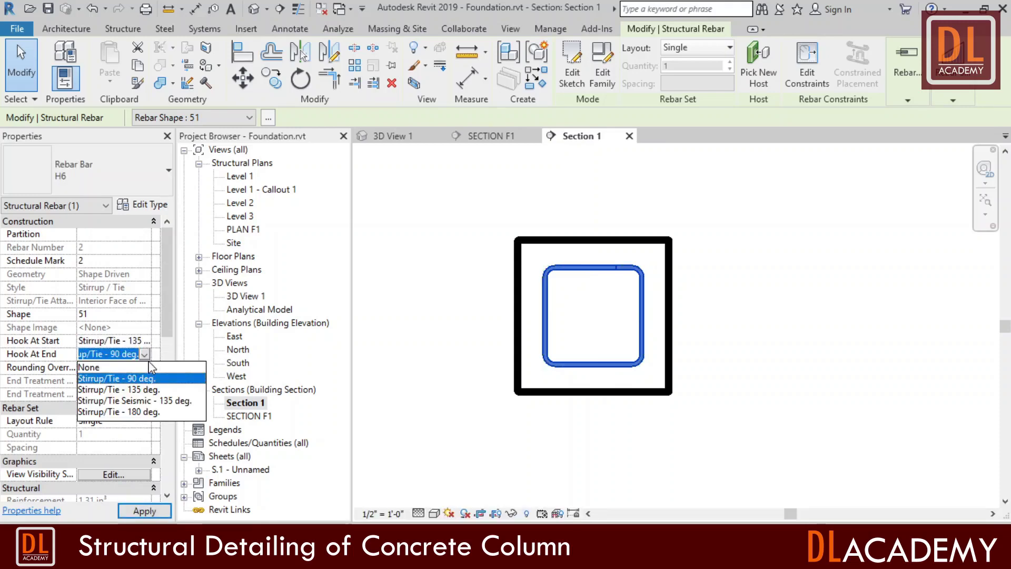
pyautogui.click(147, 389)
pyautogui.click(485, 365)
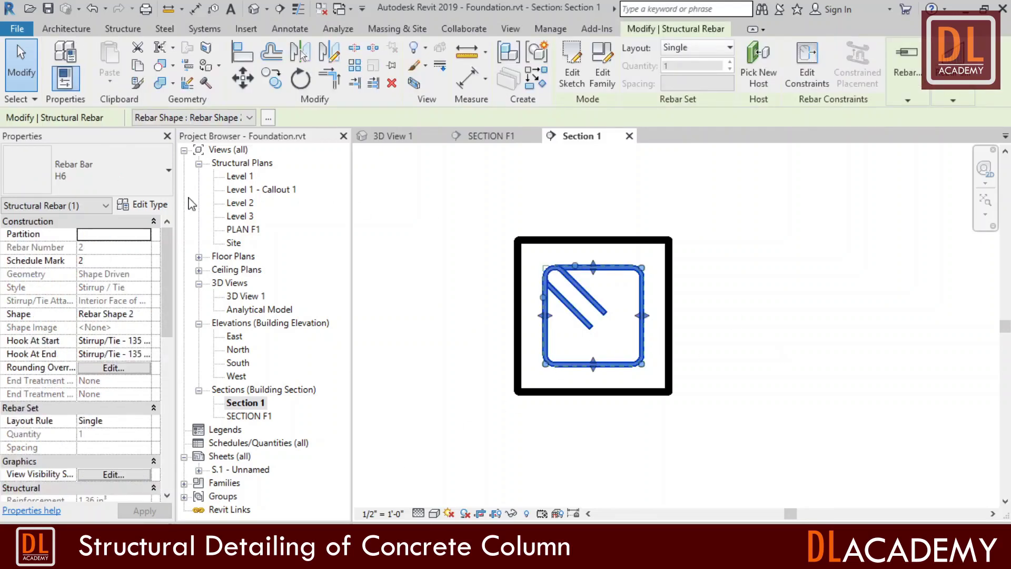
# Enable Auto Calculation for the H6 bar type's 135° stirrup and standard hook lengths
pyautogui.click(138, 205)
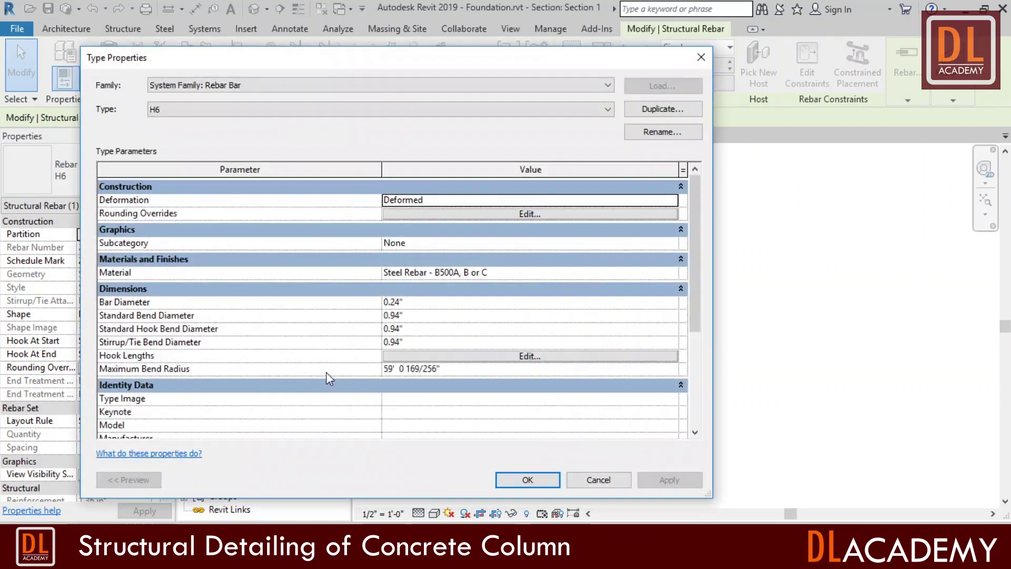
pyautogui.click(466, 358)
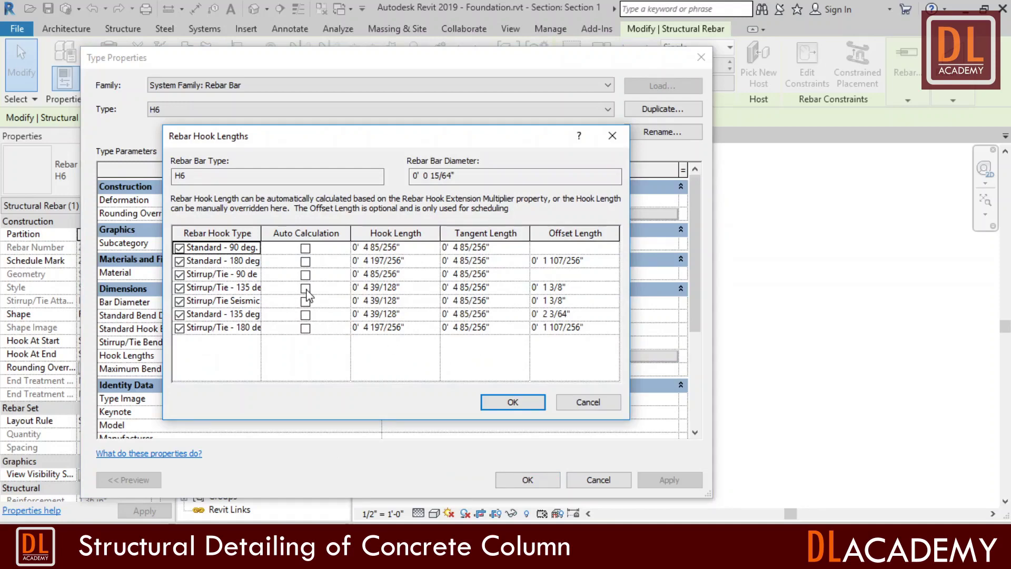
pyautogui.click(305, 289)
pyautogui.click(306, 314)
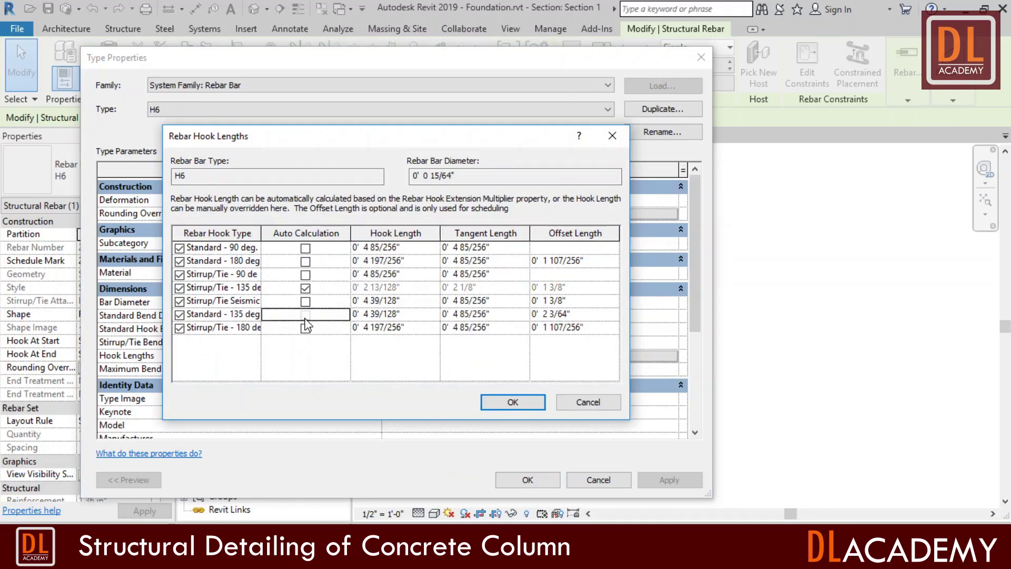
pyautogui.press('Return')
pyautogui.click(527, 480)
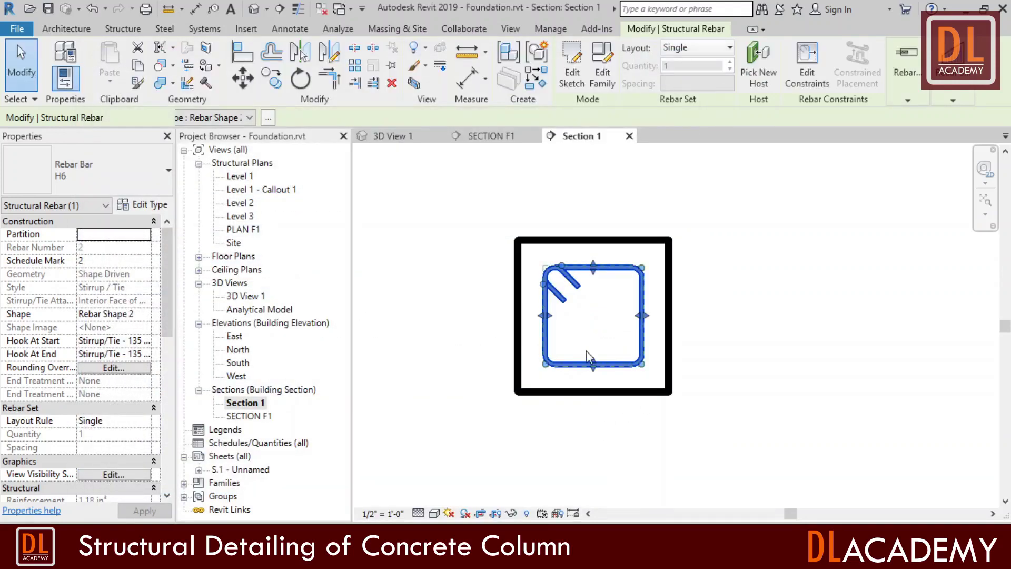
# Change the column's rebar cover setting to Interior (shells) 0'-0 3/4"
pyautogui.click(674, 290)
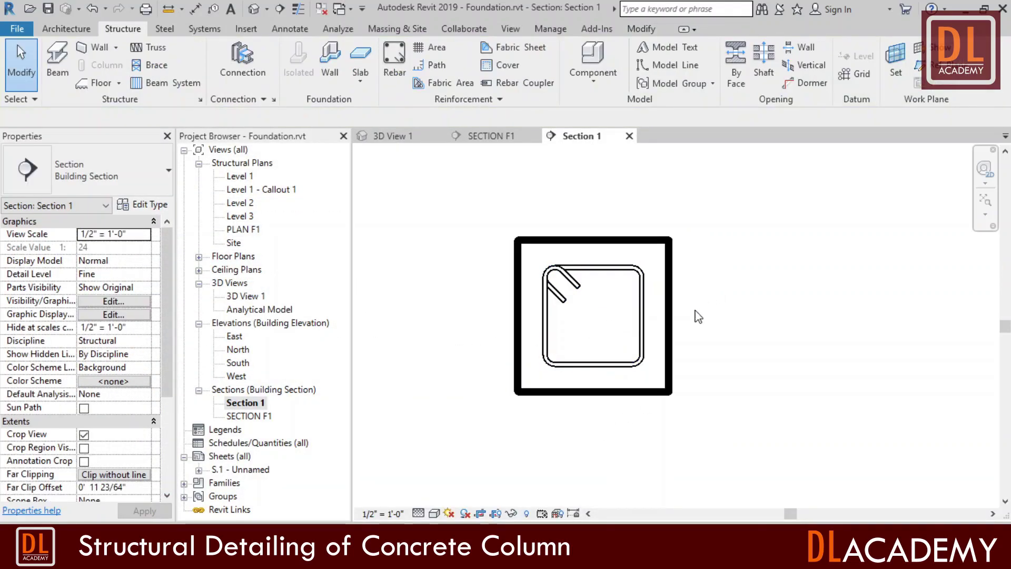
pyautogui.click(502, 65)
pyautogui.click(583, 238)
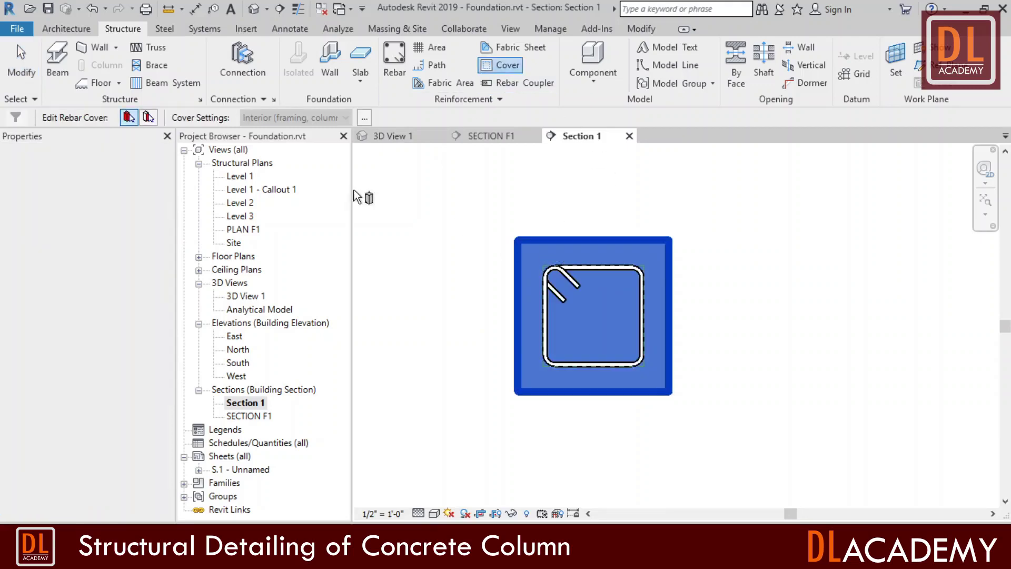
pyautogui.click(346, 118)
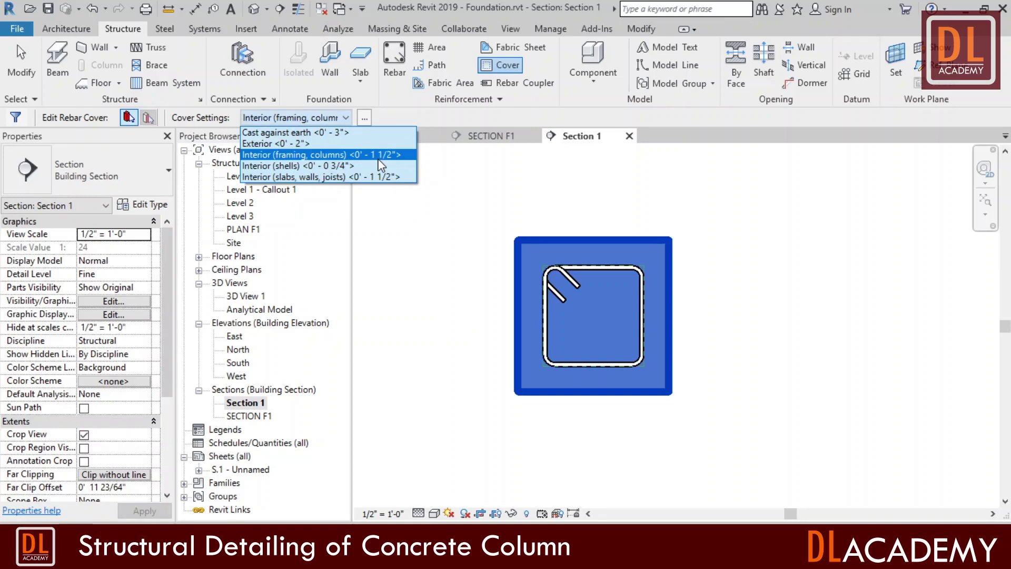
pyautogui.click(345, 165)
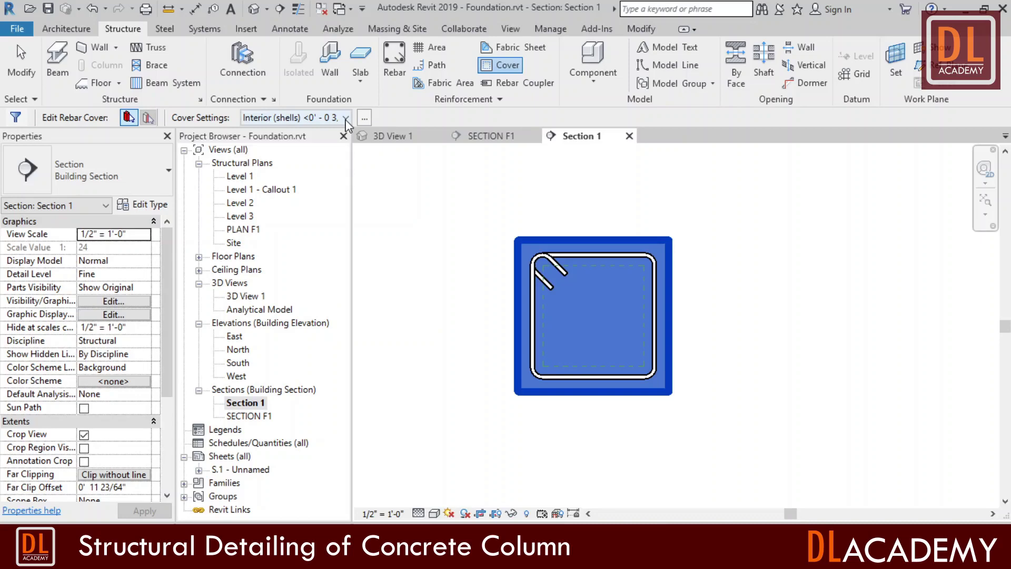
pyautogui.click(21, 62)
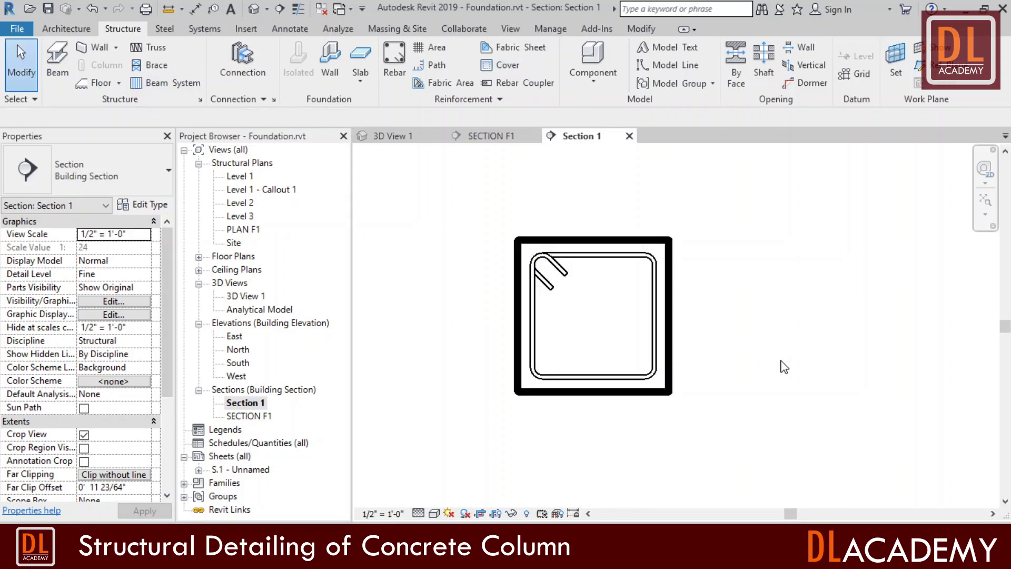
# Change the stirrup layout rule to Maximum Spacing at 5", producing a set of 35 ties
pyautogui.scroll(1, 706, 316)
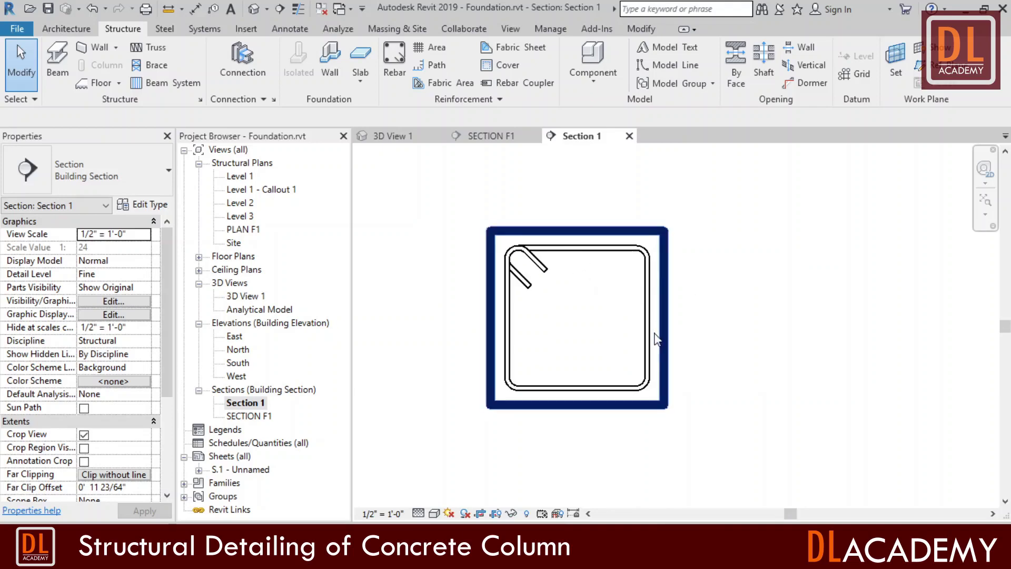
pyautogui.click(727, 351)
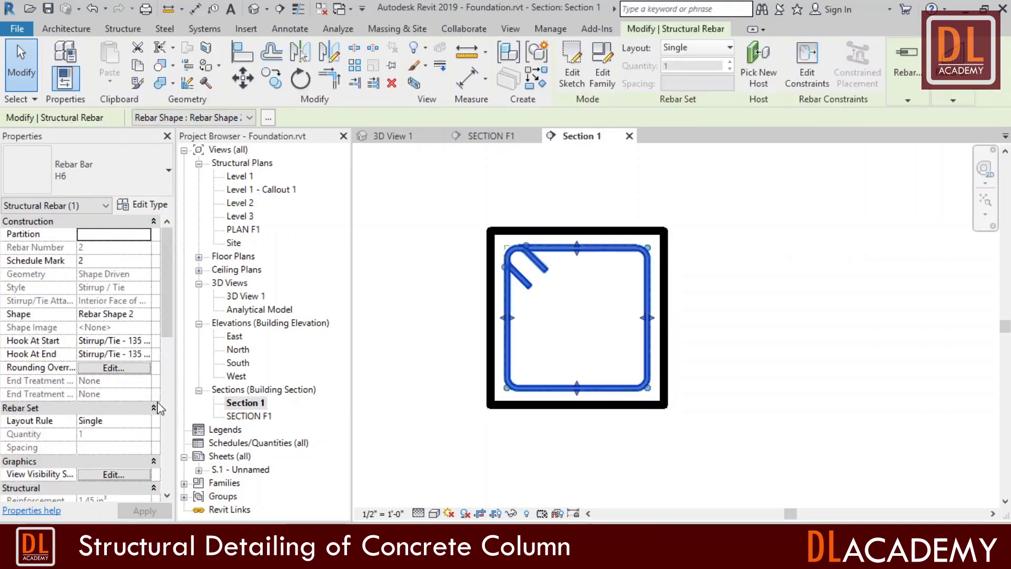
pyautogui.click(143, 423)
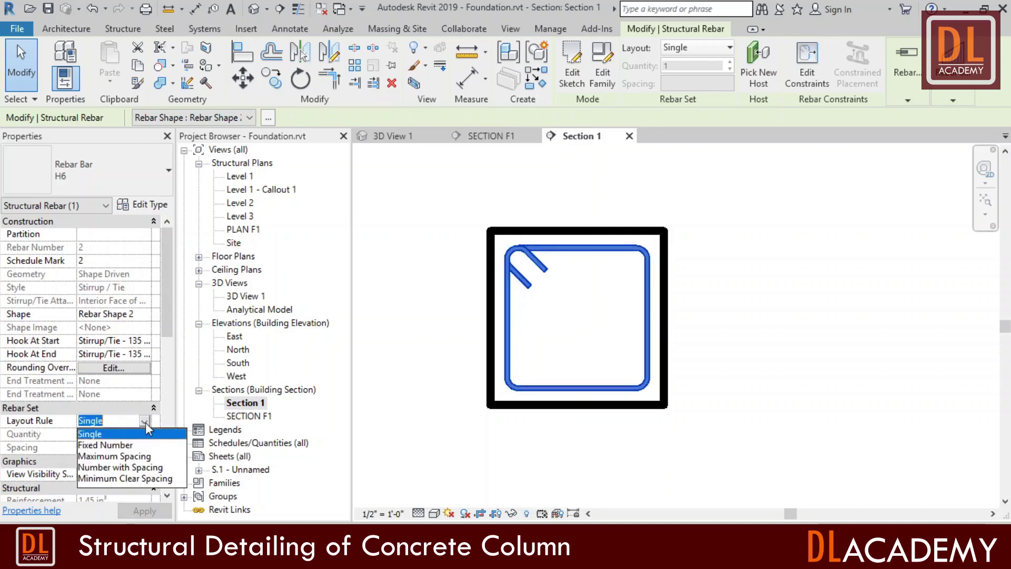
pyautogui.click(139, 456)
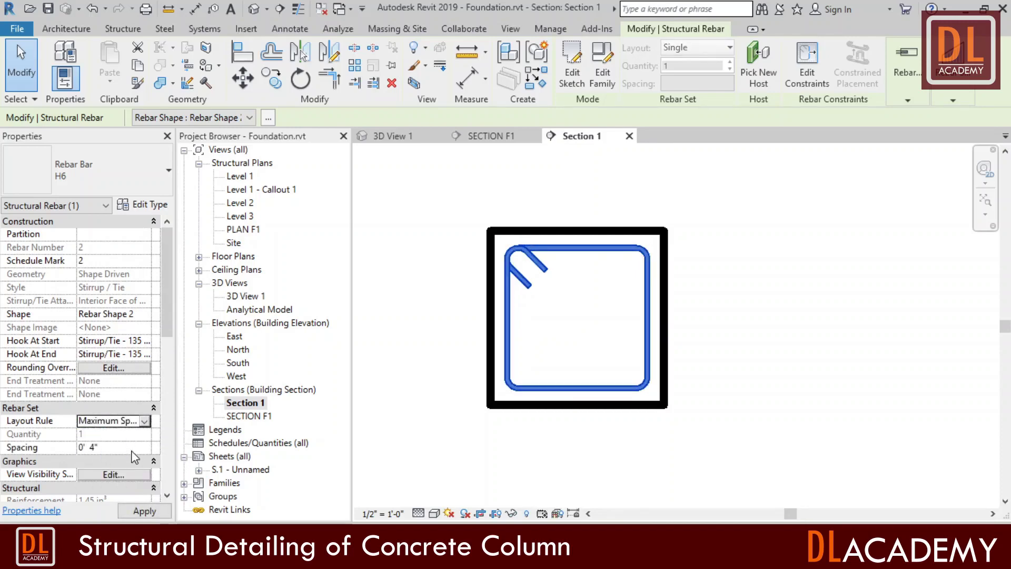
pyautogui.click(132, 449)
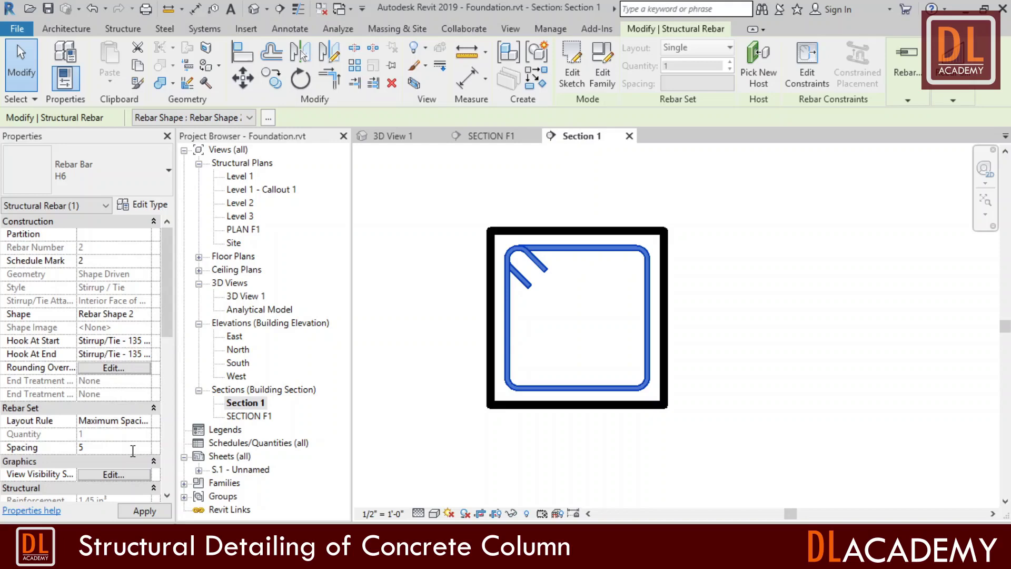
pyautogui.write('5"')
pyautogui.press('Return')
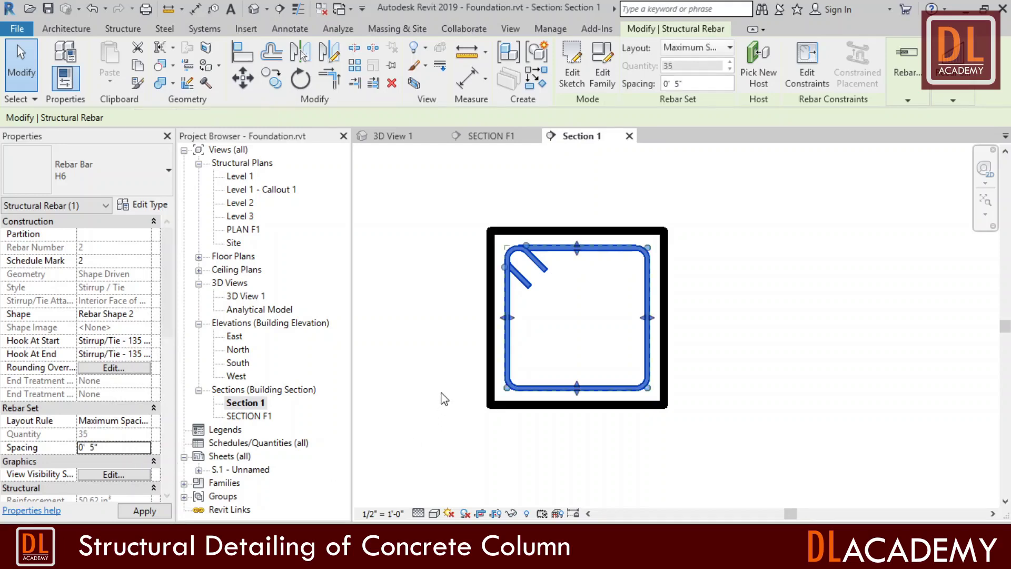
pyautogui.click(445, 399)
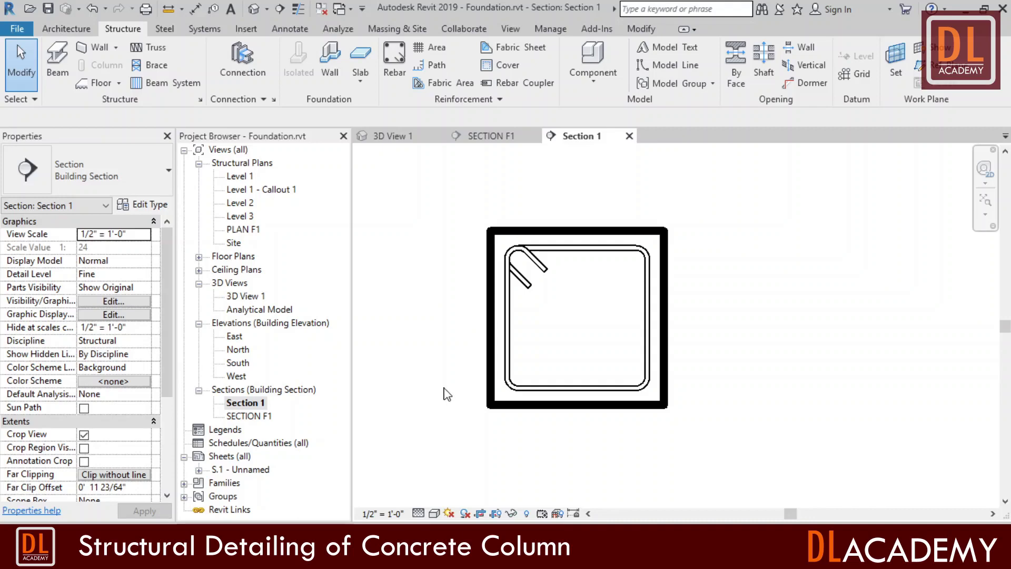
# Set up new rebar as H16 bars of straight Shape 00, oriented perpendicular to cover
pyautogui.click(404, 74)
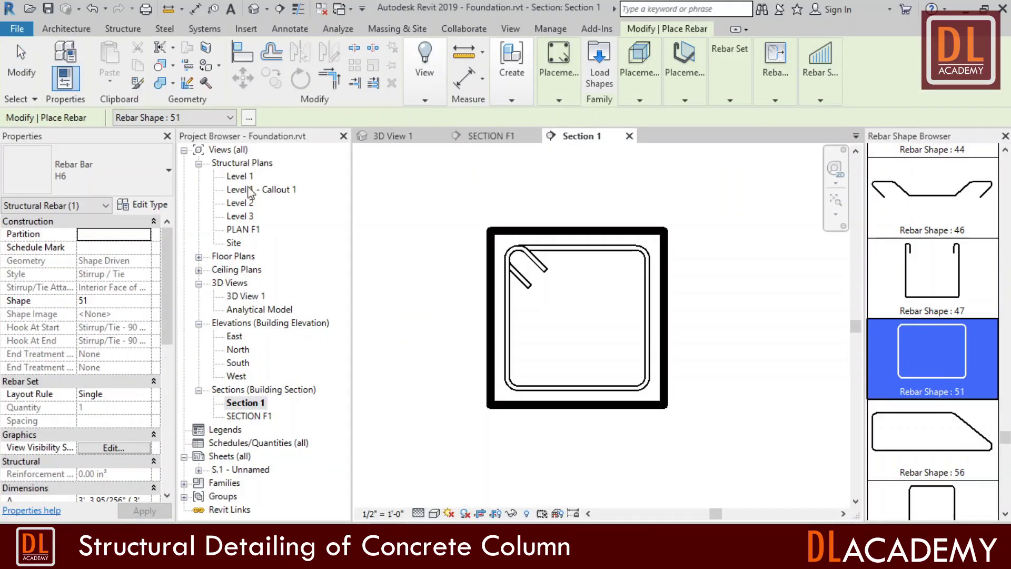
pyautogui.click(158, 171)
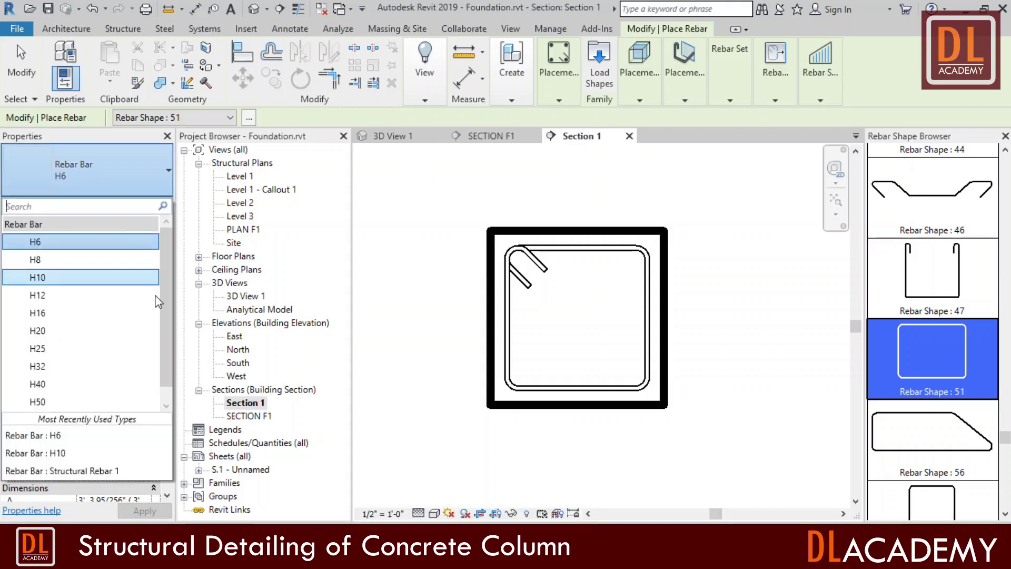
pyautogui.click(110, 314)
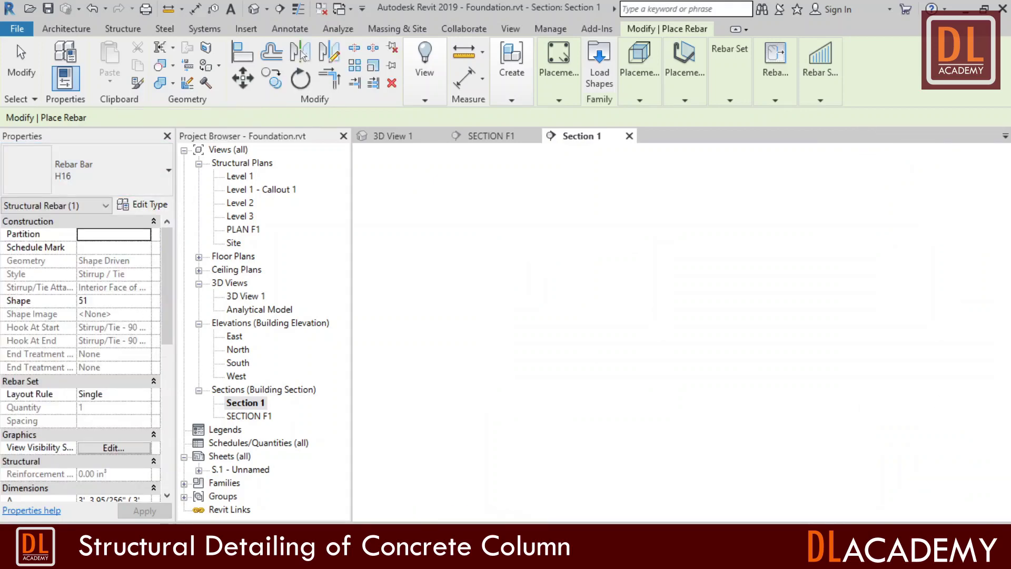
pyautogui.moveTo(1006, 438); pyautogui.dragTo(1006, 160)
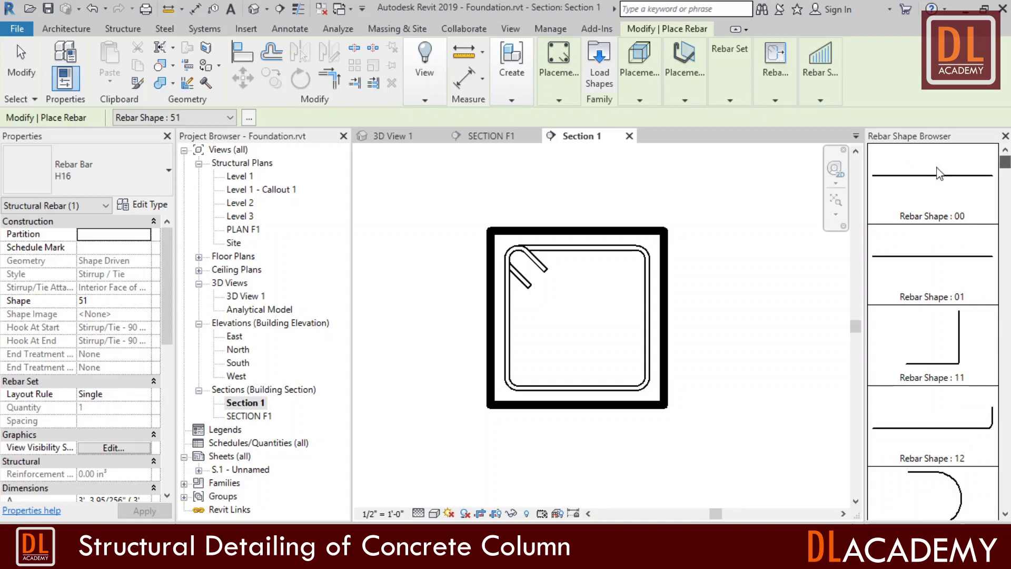
pyautogui.click(898, 199)
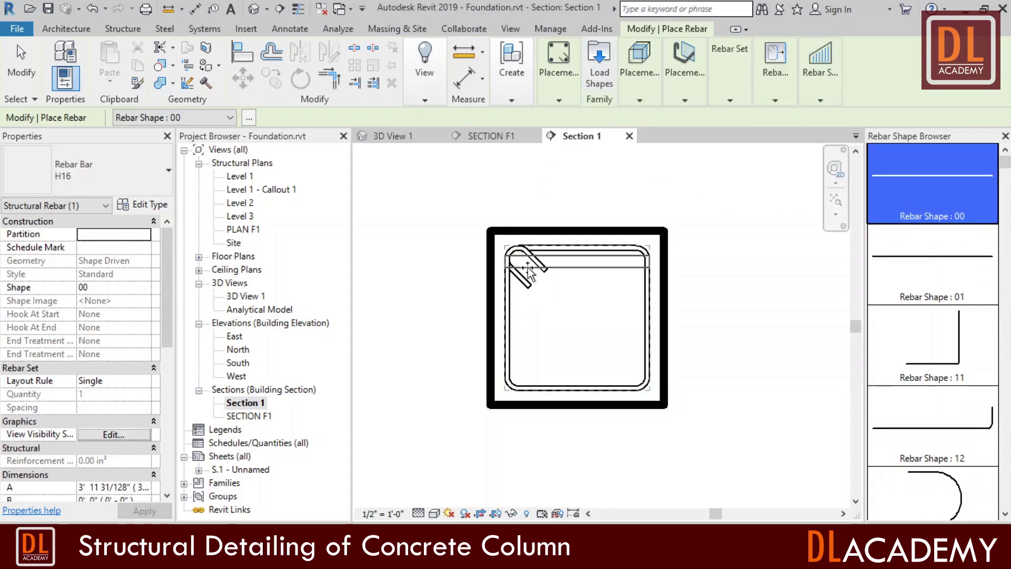
pyautogui.moveTo(730, 74)
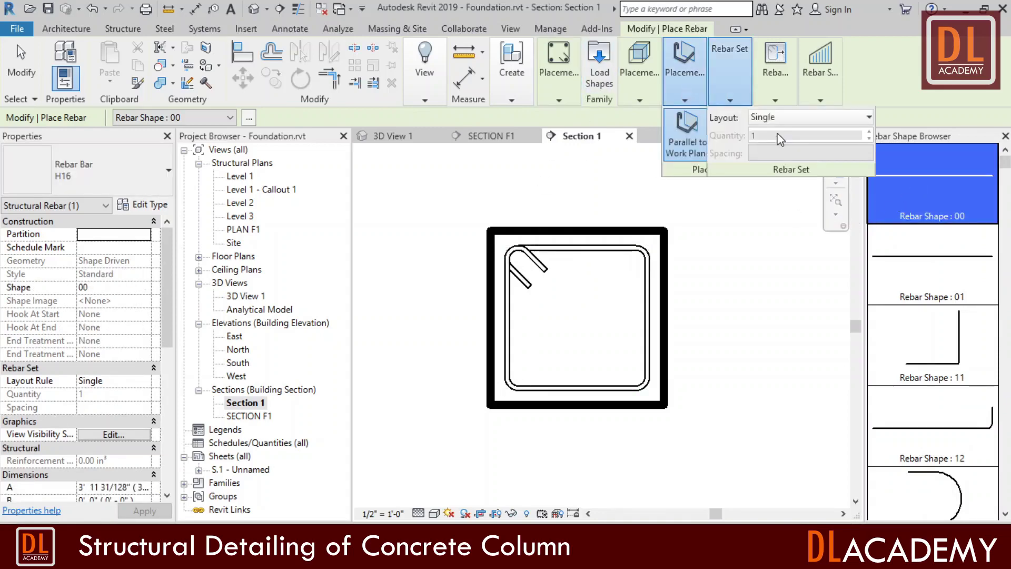
pyautogui.moveTo(687, 86)
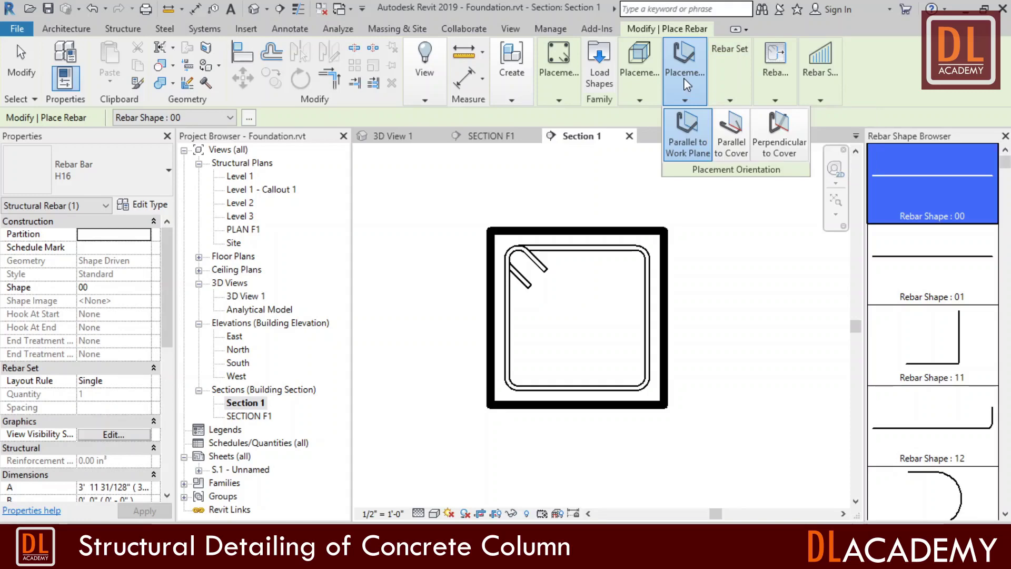
pyautogui.click(780, 138)
# Place the four H16 vertical bars in the tie's top-left, top-right, bottom-left and bottom-right corners
pyautogui.scroll(4, 519, 271)
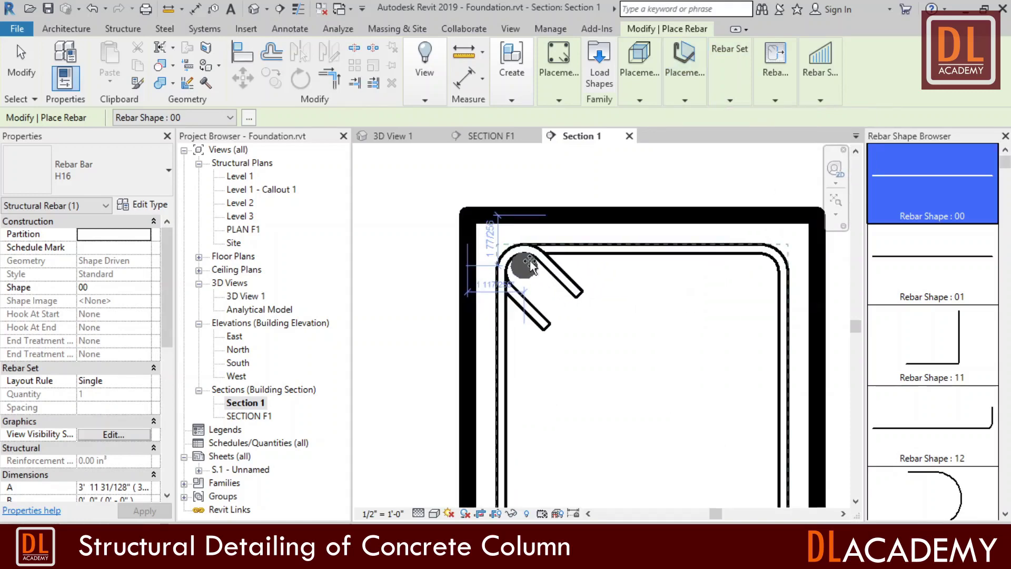
pyautogui.click(512, 265)
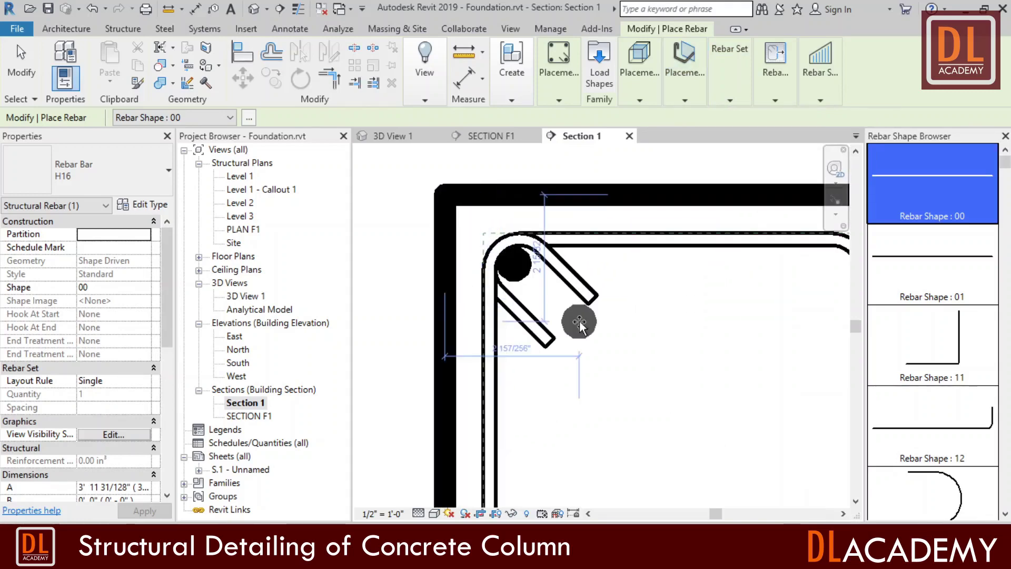
pyautogui.scroll(-3, 397, 292)
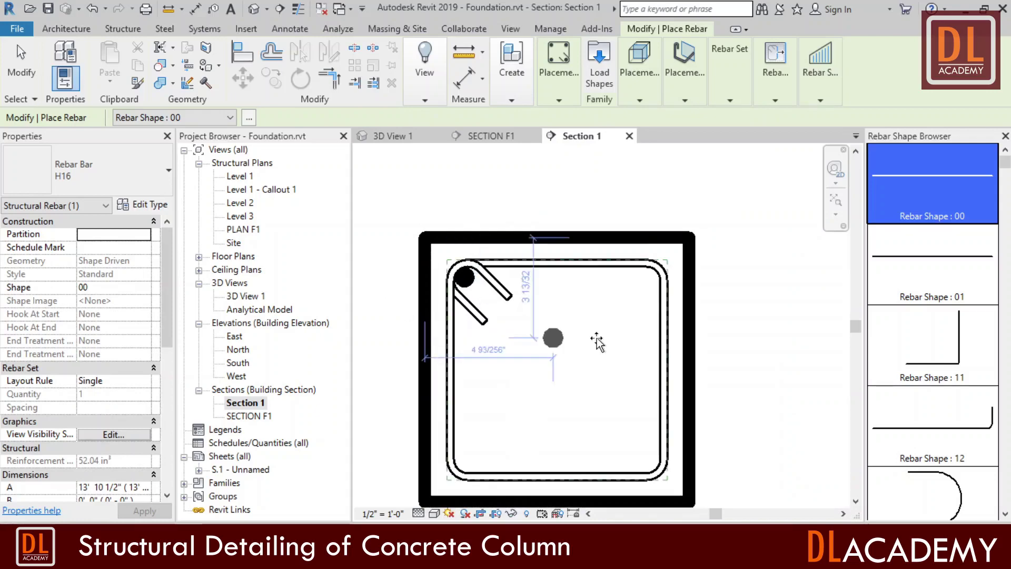
pyautogui.click(661, 274)
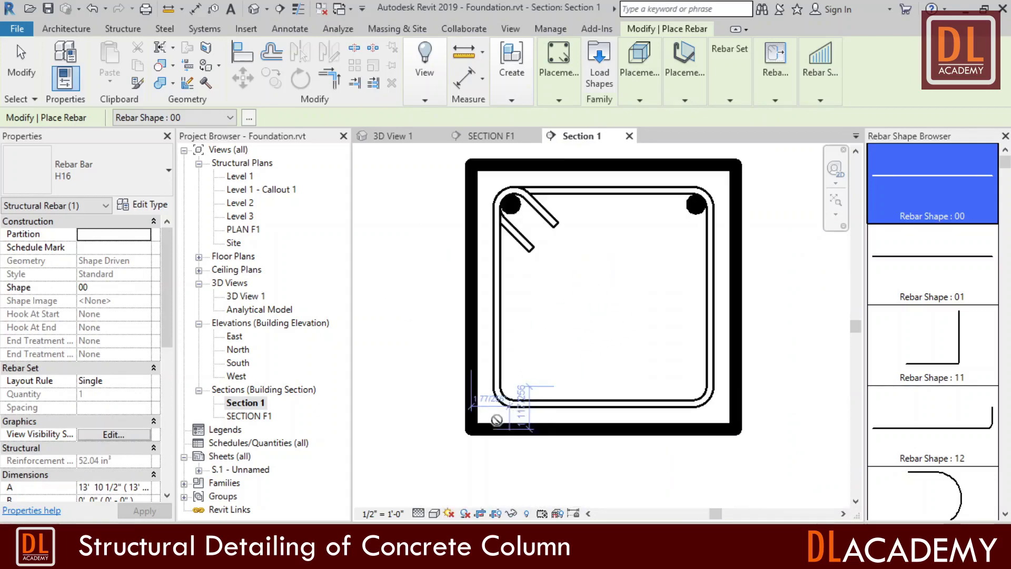
pyautogui.scroll(4, 489, 410)
pyautogui.click(529, 375)
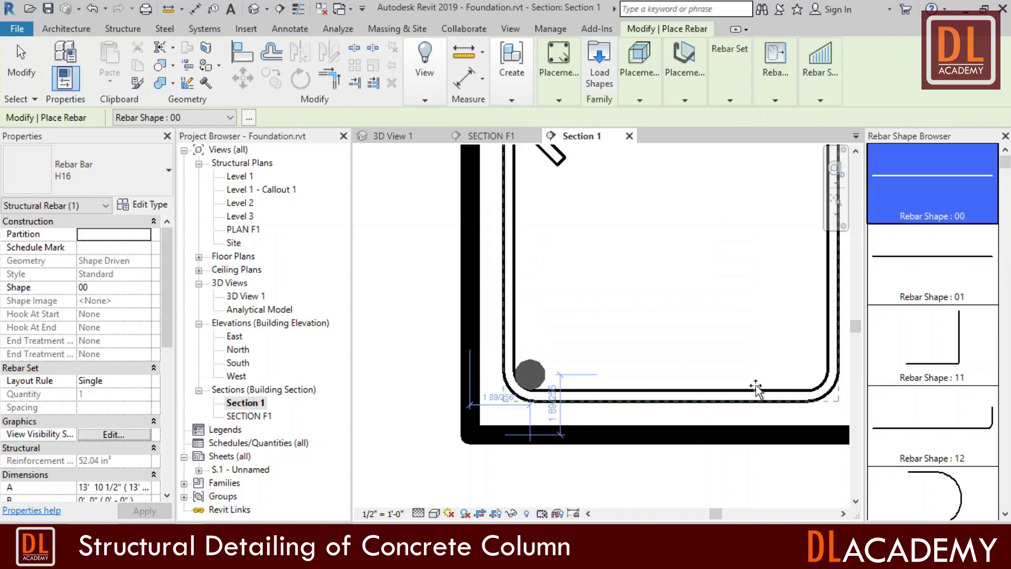
pyautogui.click(812, 374)
pyautogui.scroll(-3, 538, 429)
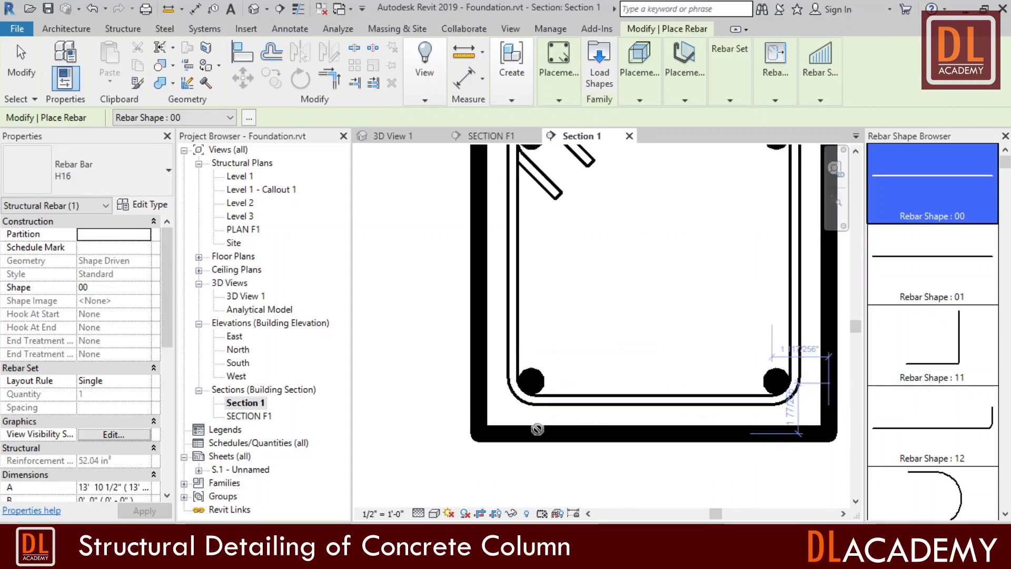
pyautogui.press('Escape')
pyautogui.press('Escape')
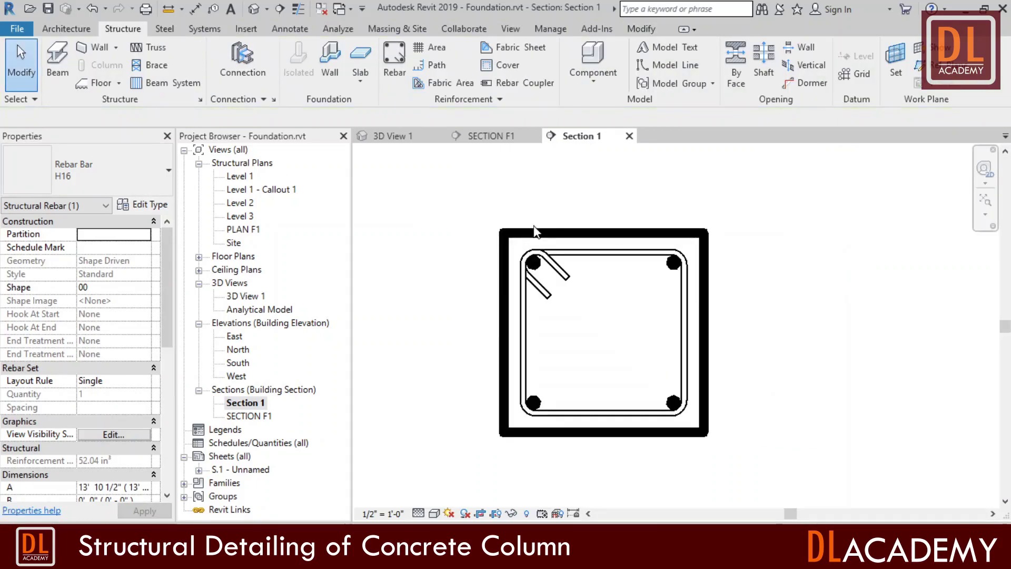
# In SECTION F1, hide the column's section line using Hide in View > Elements
pyautogui.click(491, 140)
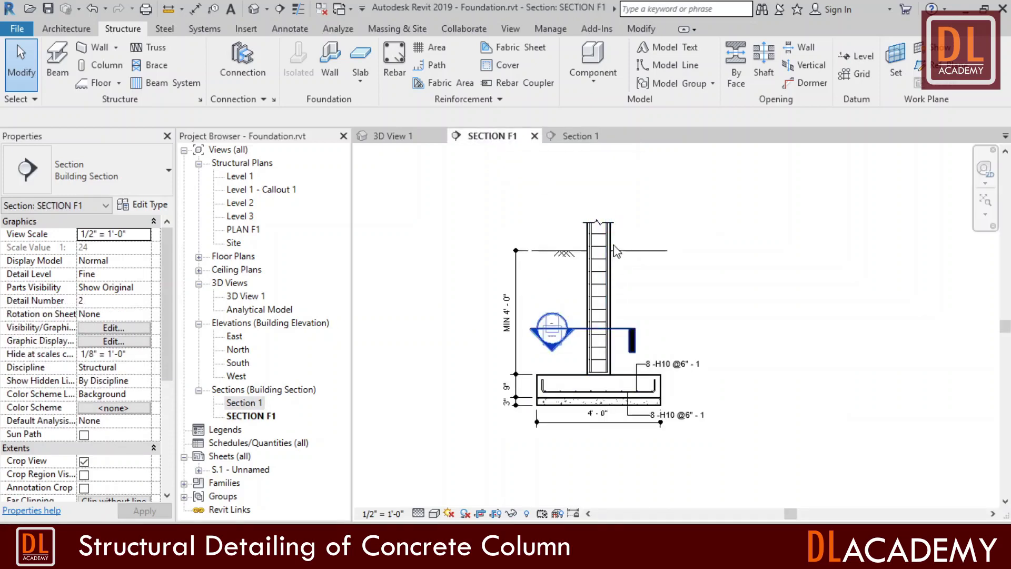
pyautogui.scroll(5, 619, 379)
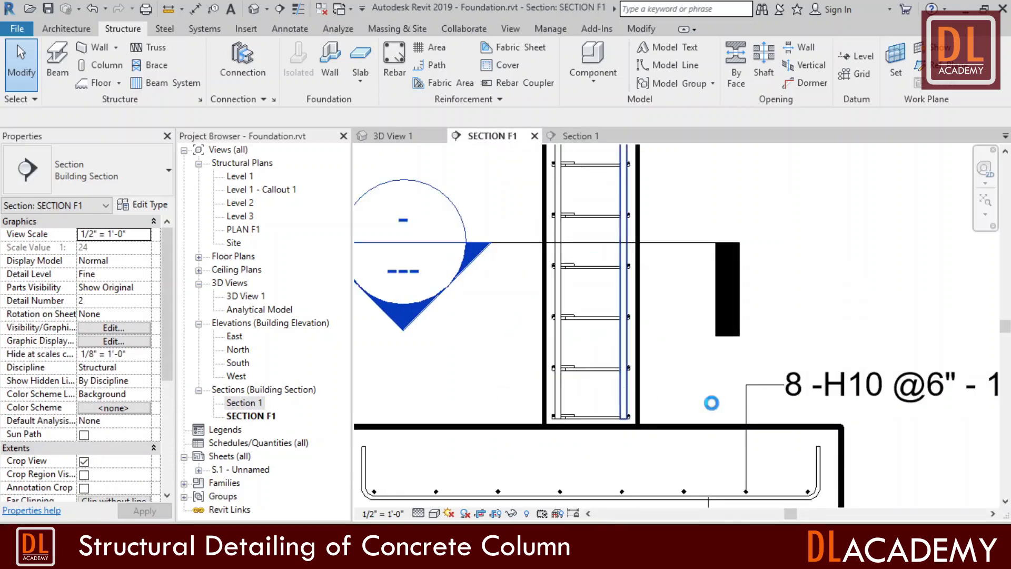
pyautogui.scroll(-3, 712, 402)
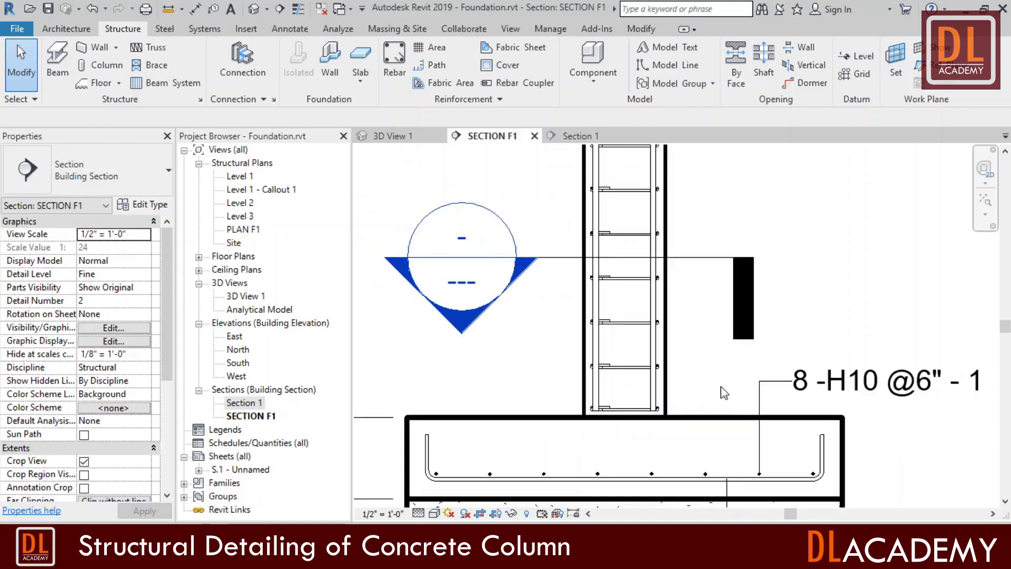
pyautogui.click(581, 274)
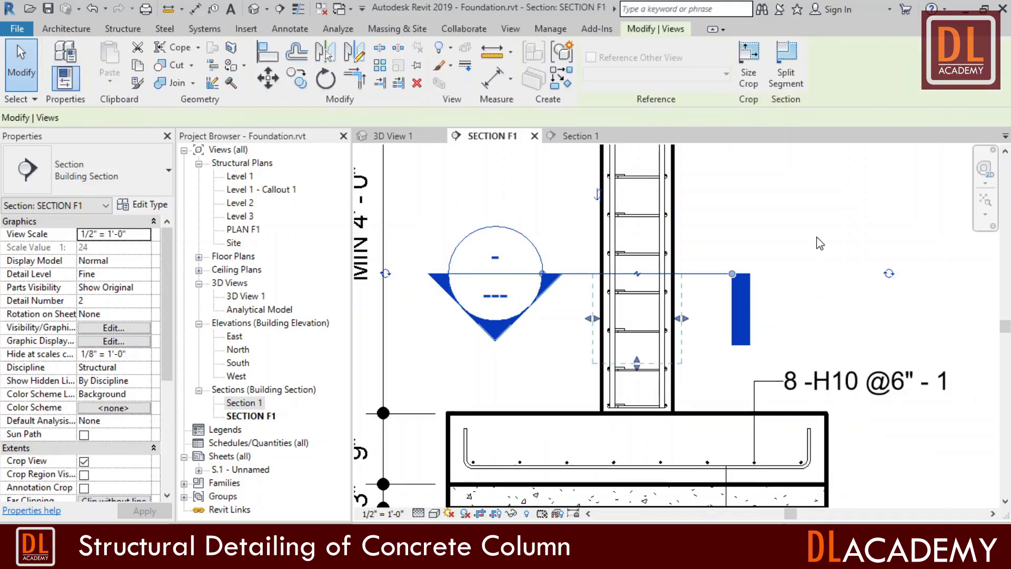
pyautogui.rightClick(820, 243)
pyautogui.moveTo(867, 276)
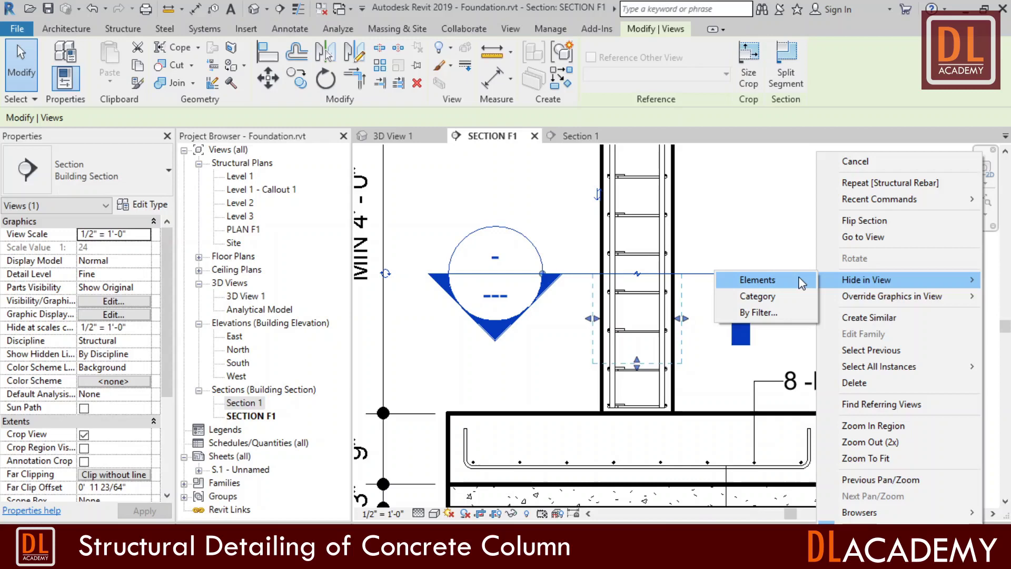
pyautogui.click(810, 282)
pyautogui.scroll(-3, 745, 222)
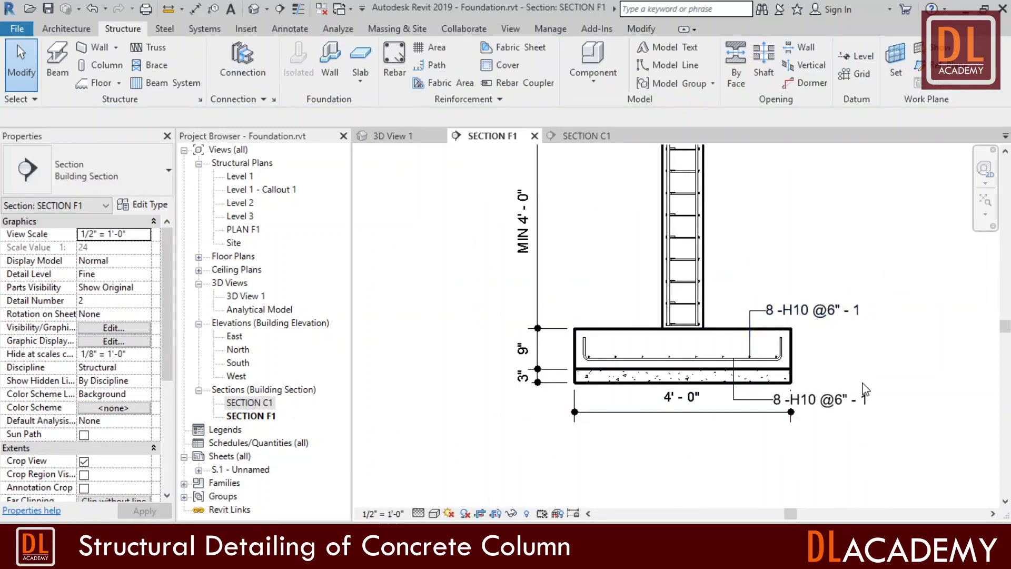
pyautogui.scroll(5, 758, 368)
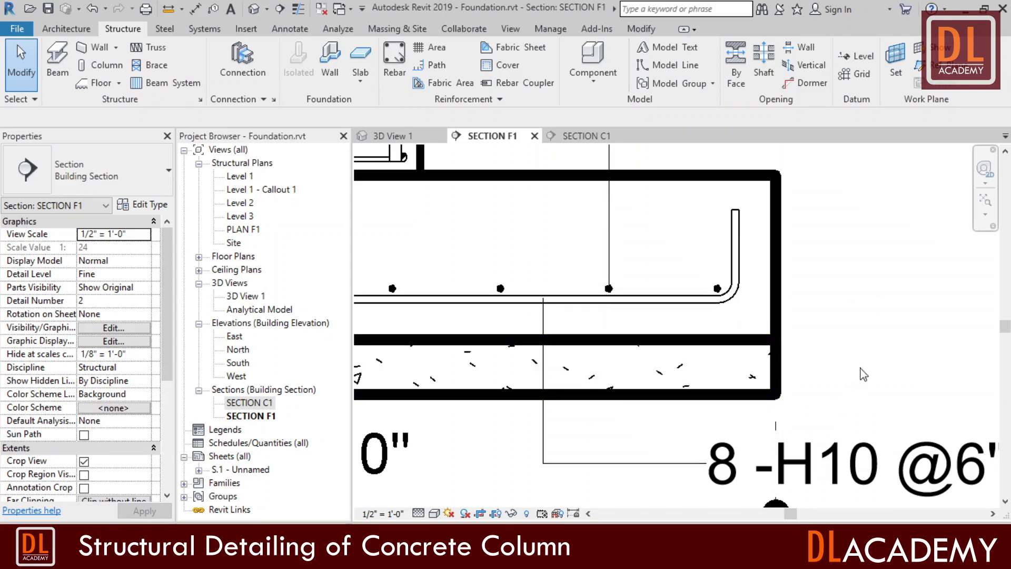
pyautogui.scroll(-2, 863, 371)
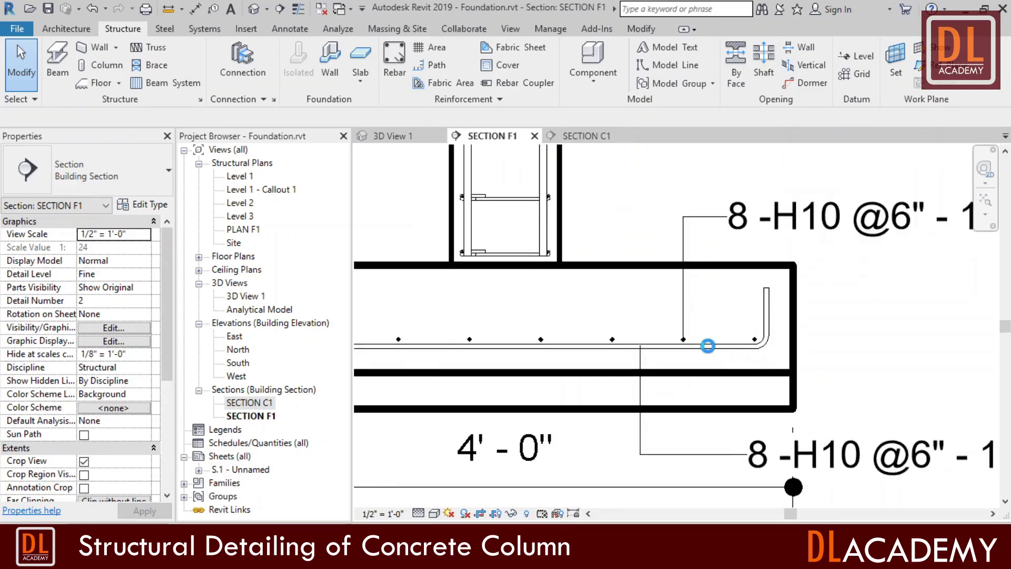
pyautogui.scroll(-2, 387, 259)
# Open PLAN F1 and hide the column section marker there as an element
pyautogui.doubleClick(243, 229)
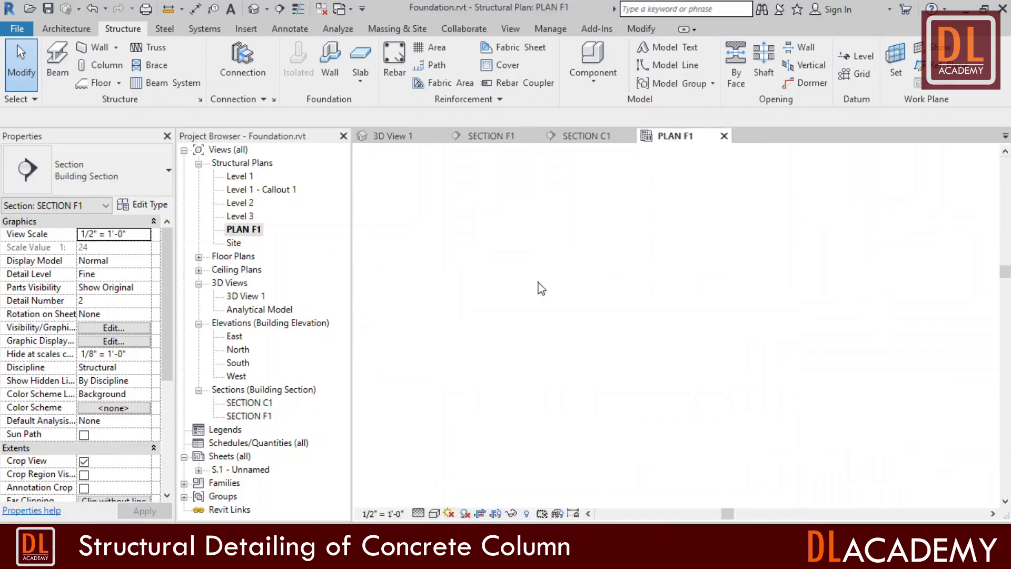
pyautogui.scroll(4, 732, 332)
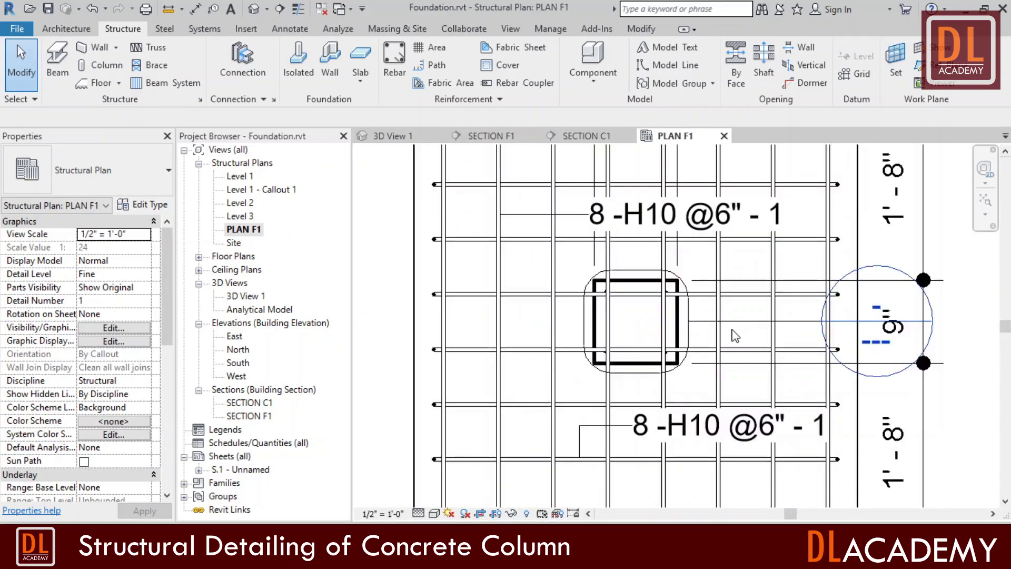
pyautogui.click(640, 397)
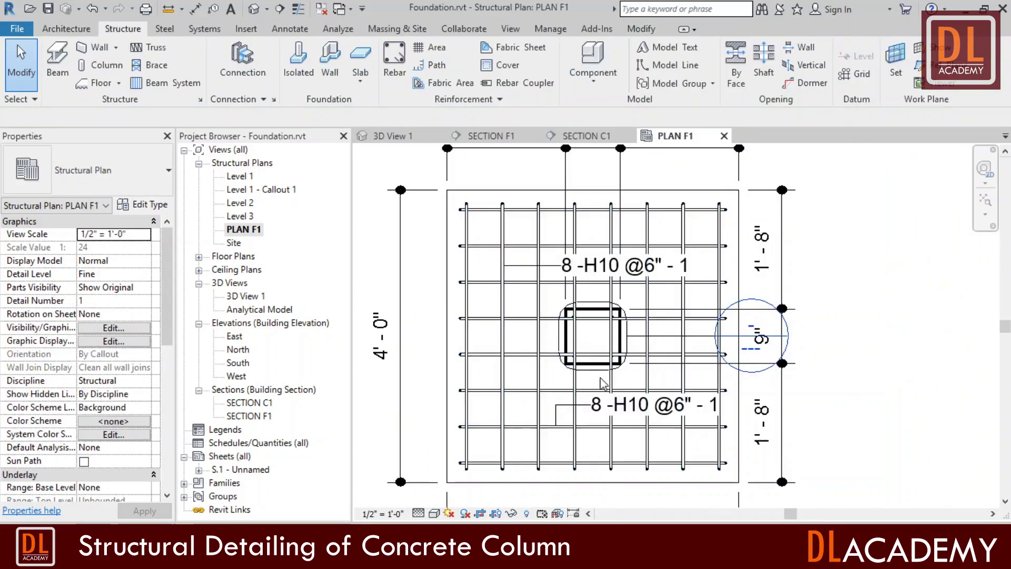
pyautogui.click(787, 342)
pyautogui.rightClick(845, 371)
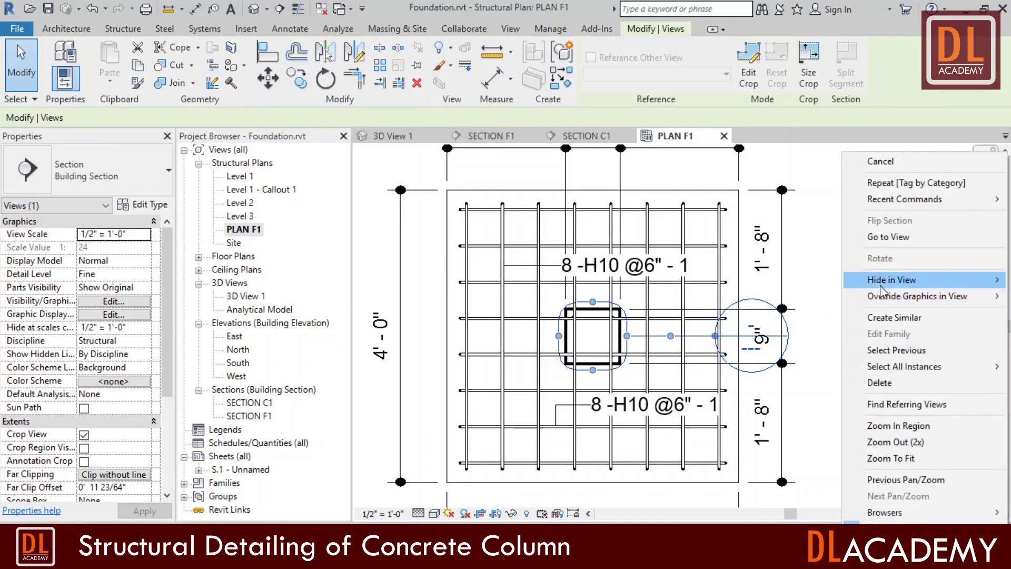
pyautogui.moveTo(858, 219)
pyautogui.click(832, 286)
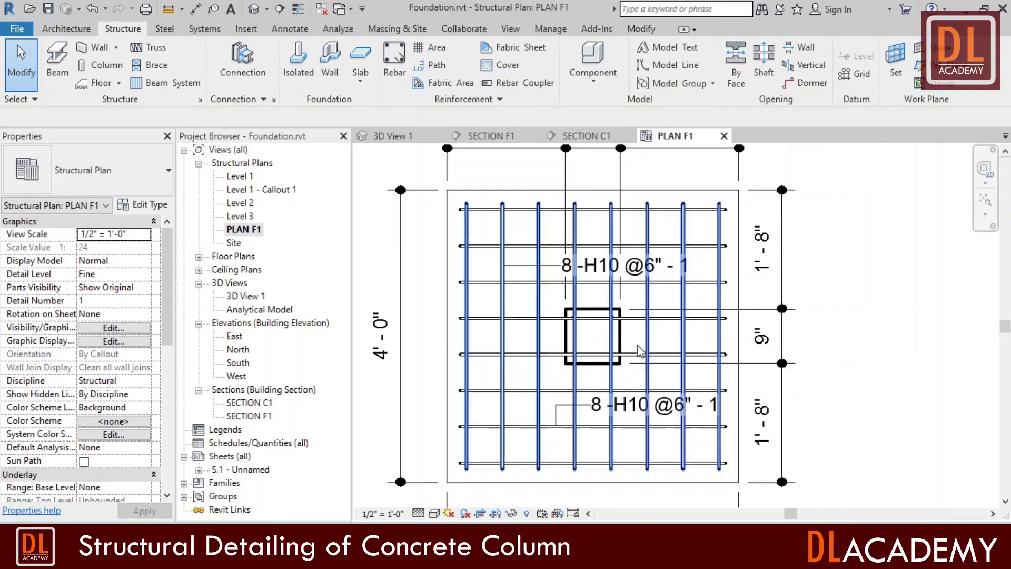
# Make the column tie display unobscured in PLAN F1, then go back to SECTION F1
pyautogui.scroll(3, 570, 341)
pyautogui.scroll(3, 569, 289)
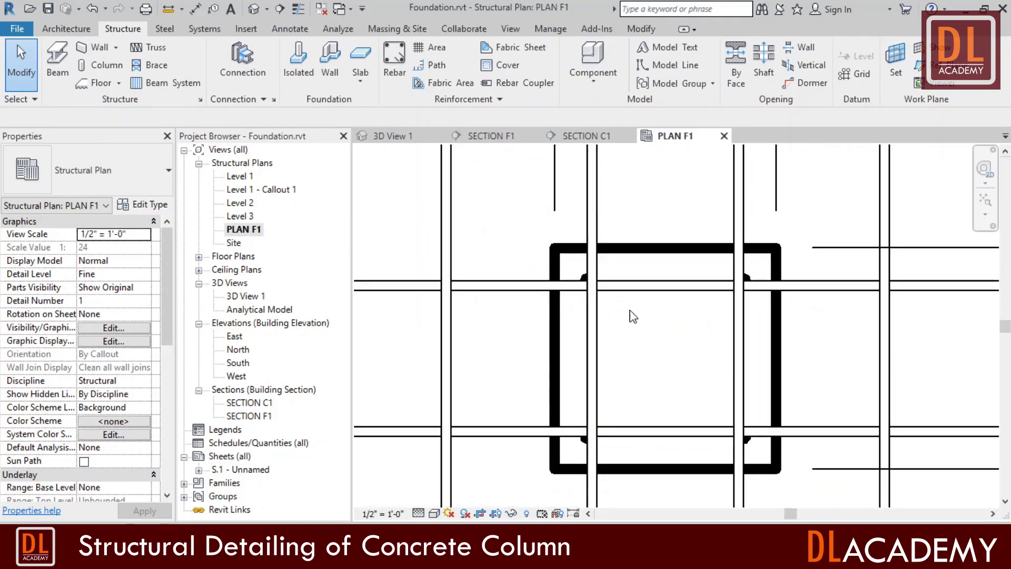
pyautogui.click(647, 340)
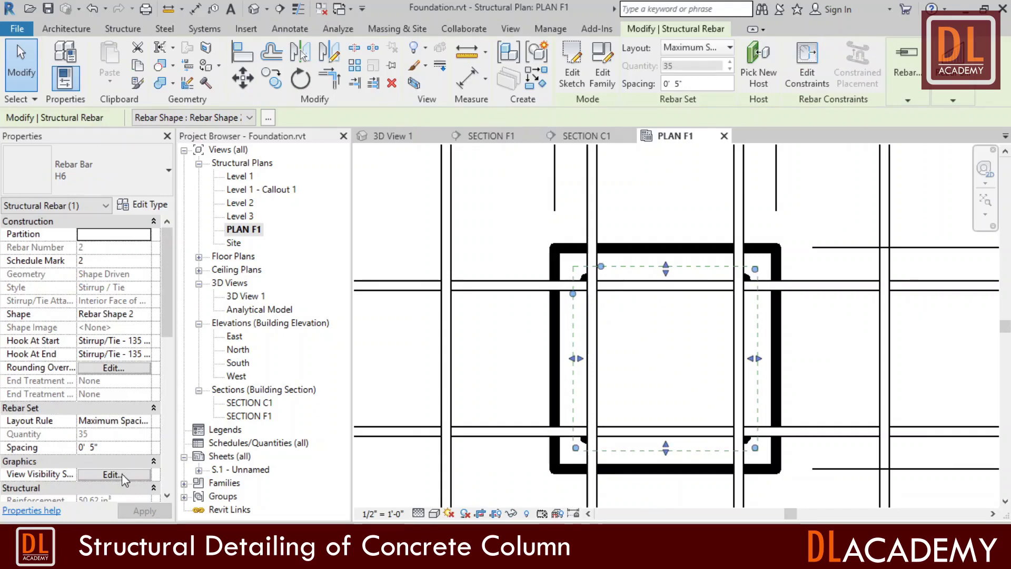
pyautogui.click(121, 473)
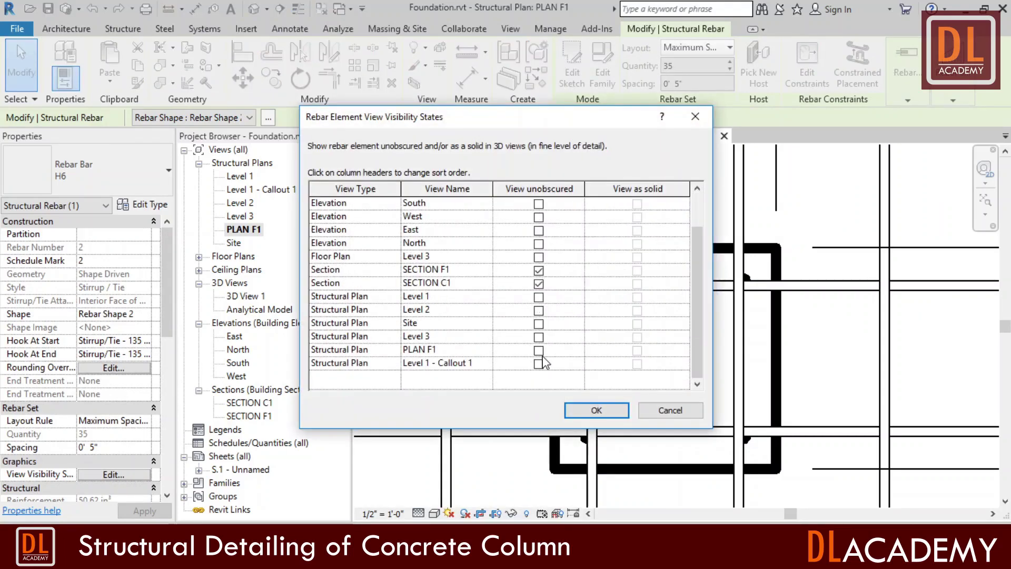
pyautogui.click(538, 350)
pyautogui.click(596, 410)
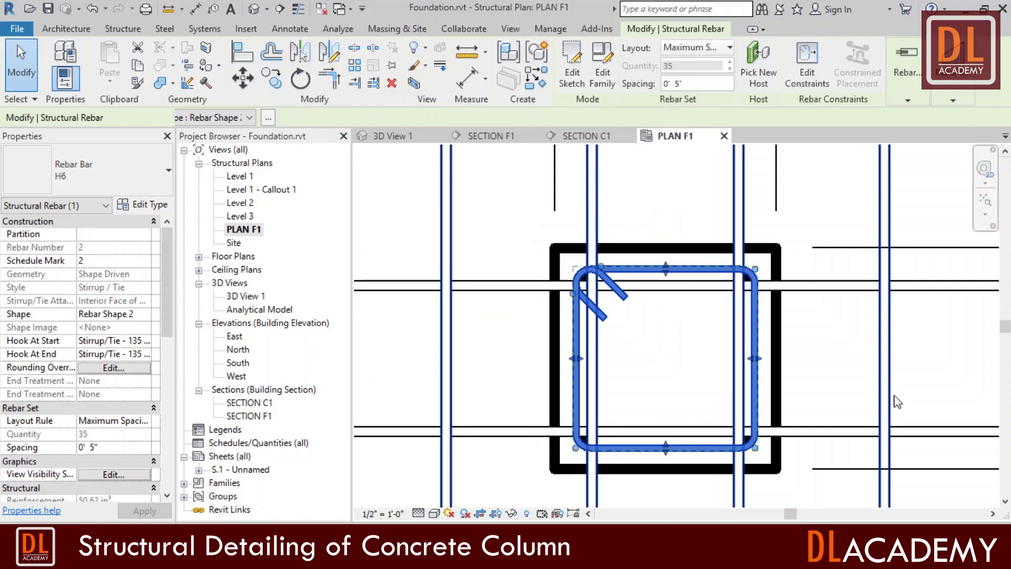
pyautogui.click(492, 136)
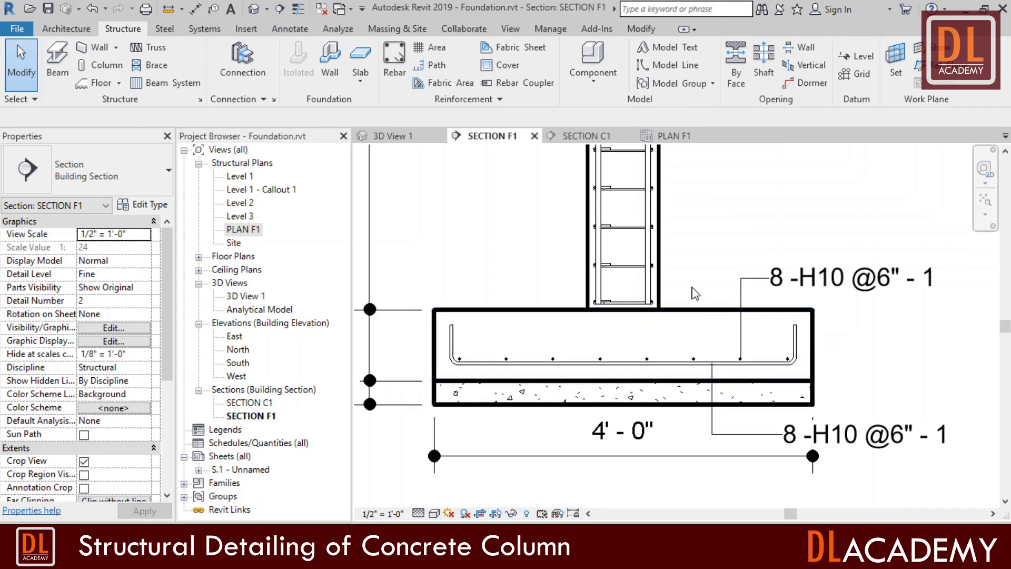
# In SECTION F1, extend the column's right and left vertical bars down into the footing
pyautogui.scroll(2, 647, 298)
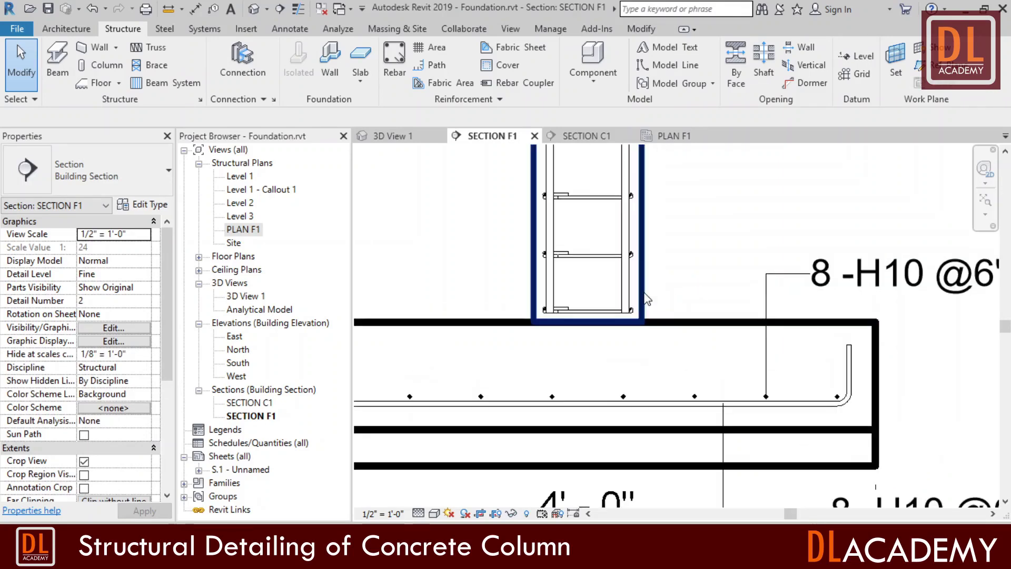
pyautogui.click(626, 295)
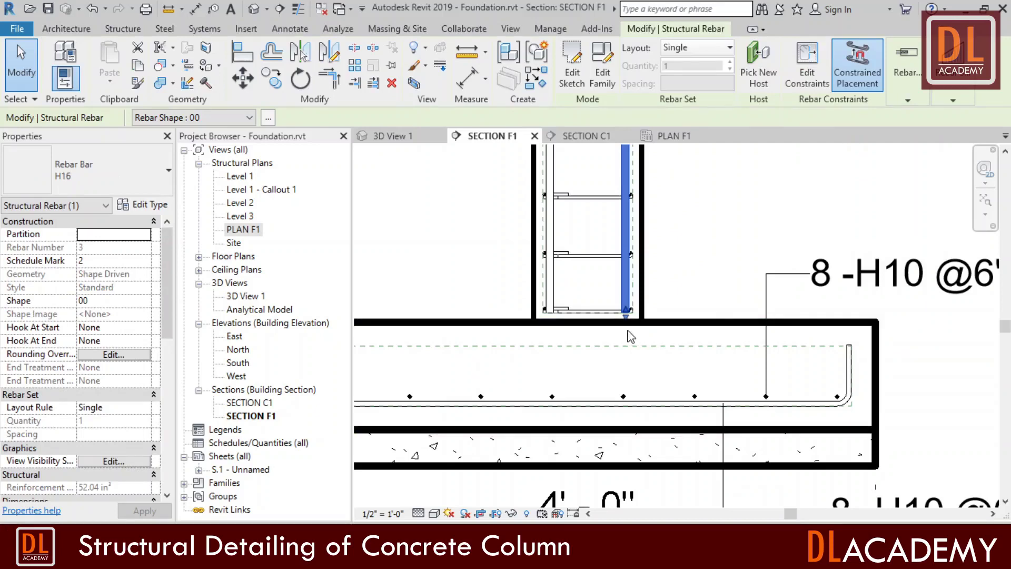
pyautogui.moveTo(625, 315); pyautogui.dragTo(624, 375)
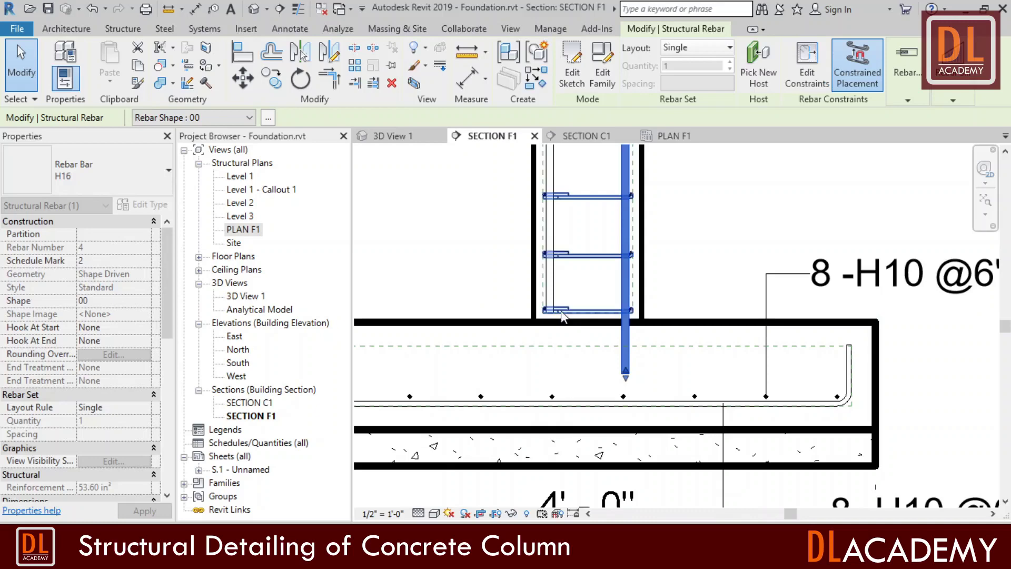
pyautogui.click(550, 294)
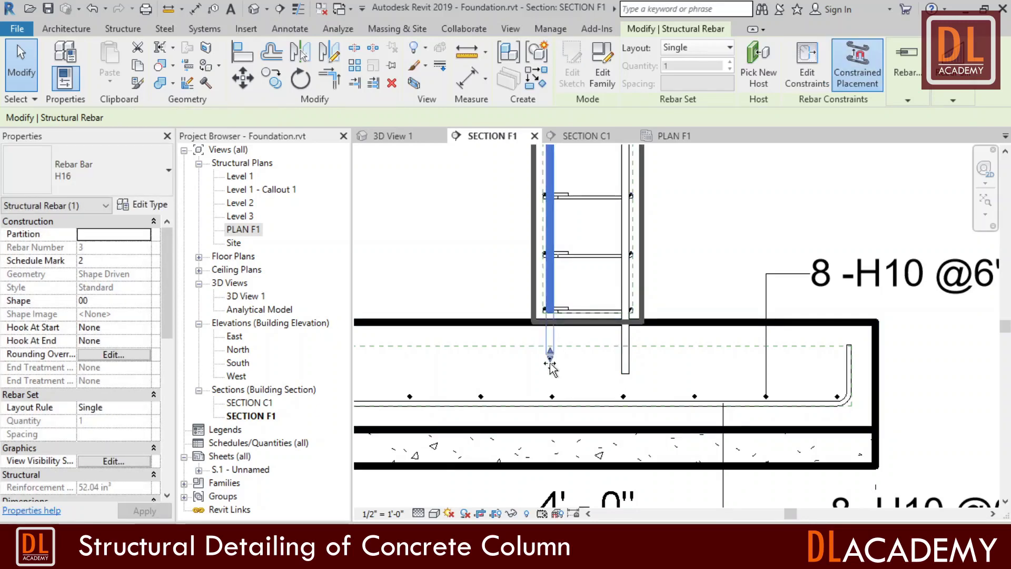
pyautogui.moveTo(549, 311); pyautogui.dragTo(549, 370)
pyautogui.scroll(-3, 684, 440)
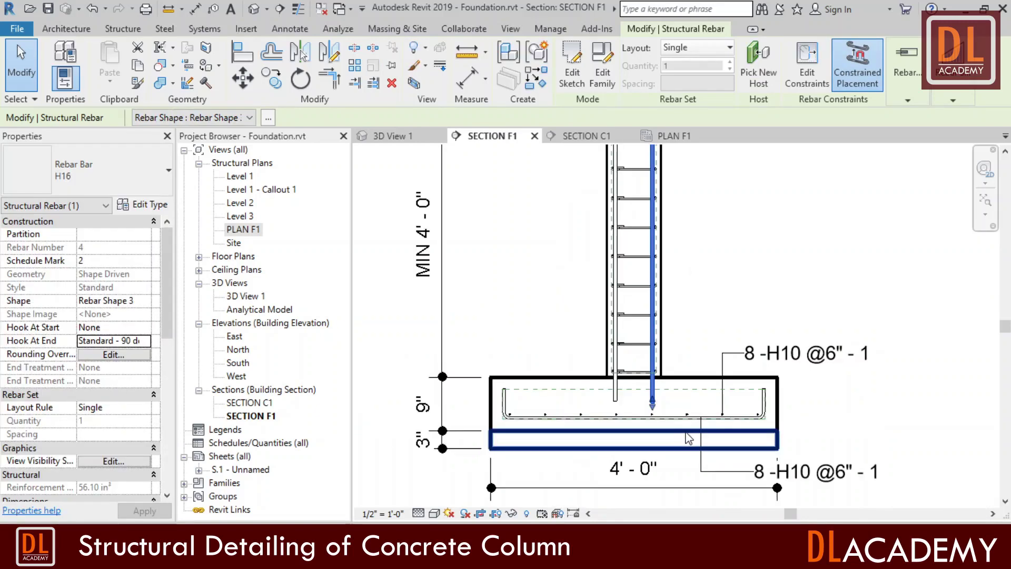
pyautogui.scroll(-2, 684, 429)
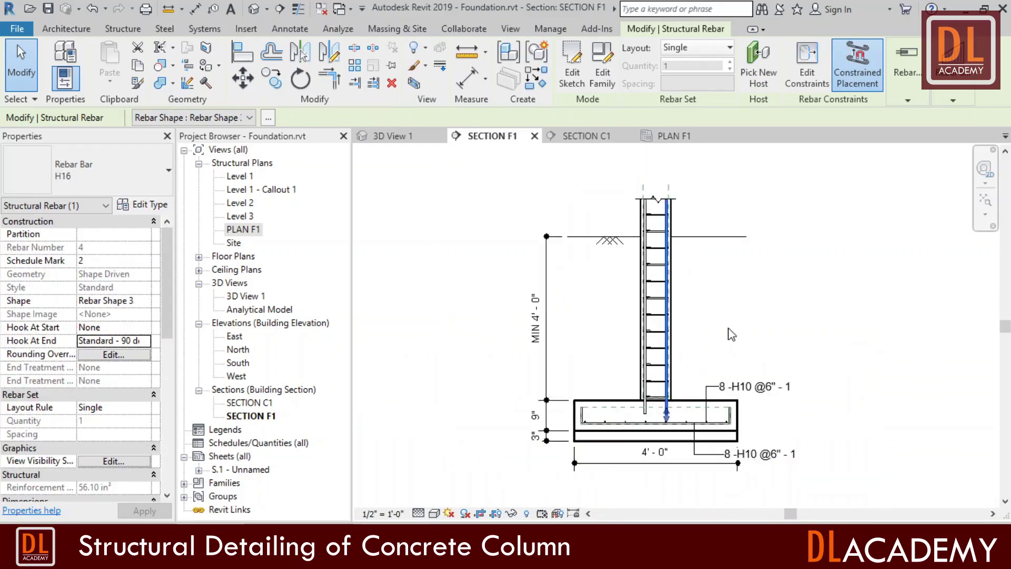
# Check the bars in PLAN F1, then return to SECTION F1 with the selection cleared
pyautogui.click(674, 136)
pyautogui.scroll(-4, 761, 281)
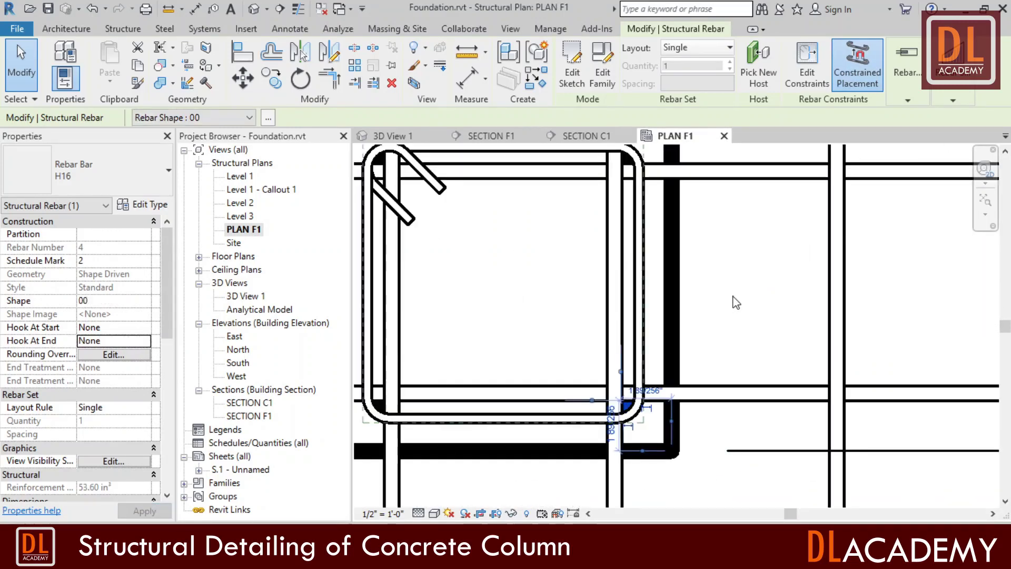
pyautogui.hotkey('ctrl', 'Tab')
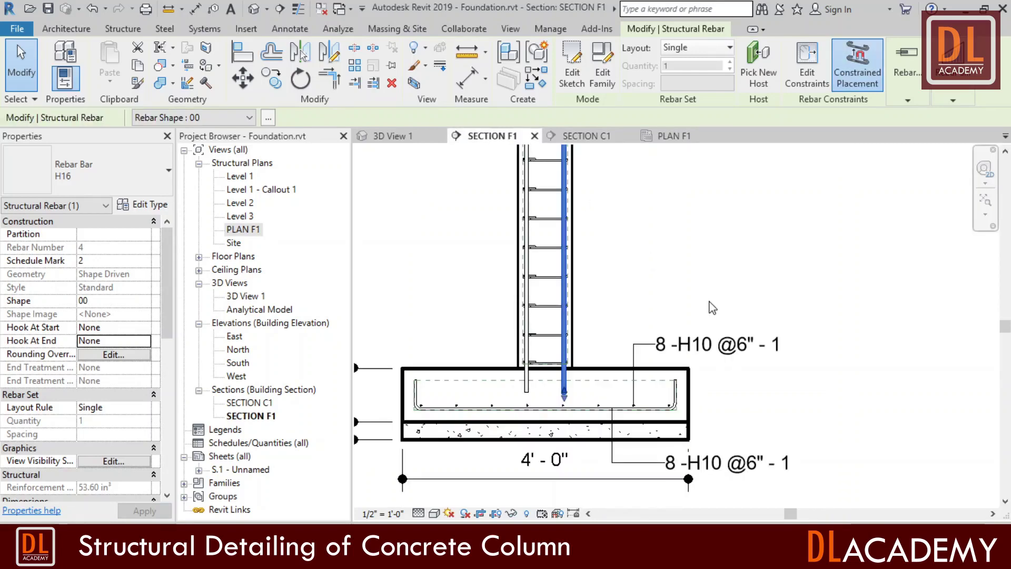
pyautogui.press('Escape')
pyautogui.hotkey('ctrl', 'Tab')
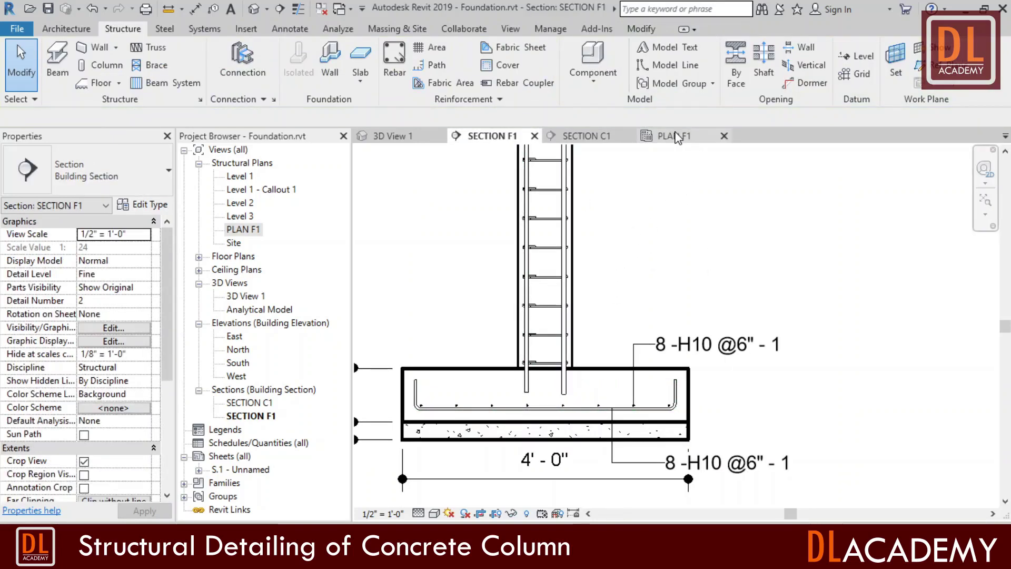
# Give the vertical column bar in PLAN F1 a Standard - 90 deg. hook
pyautogui.click(622, 401)
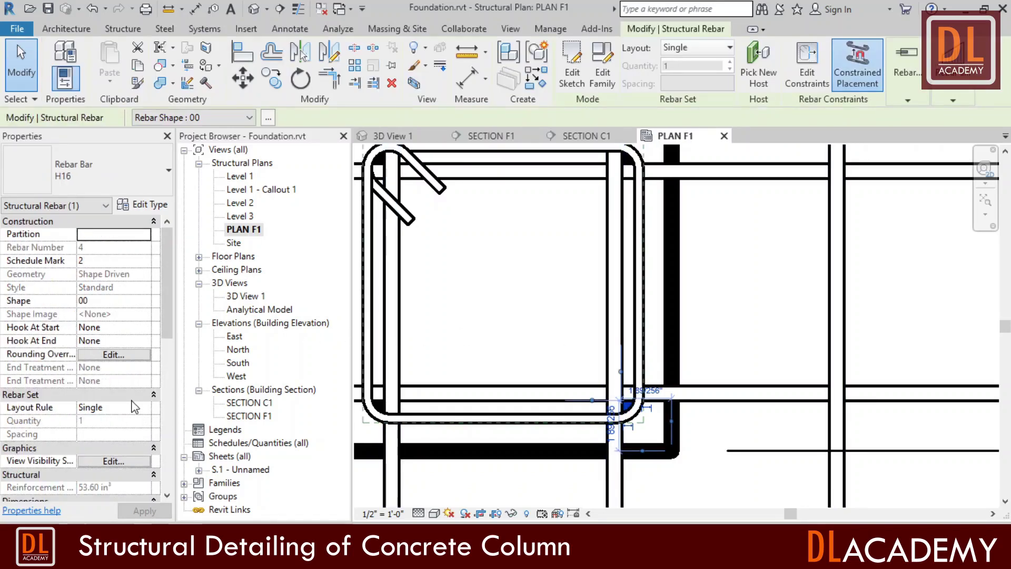
pyautogui.click(146, 327)
pyautogui.click(108, 350)
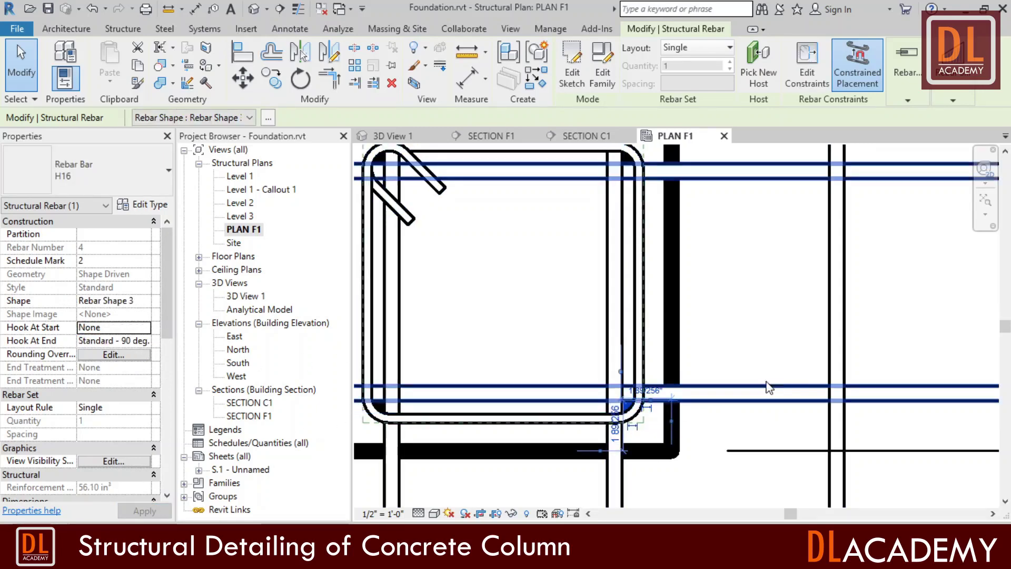
pyautogui.scroll(-2, 778, 311)
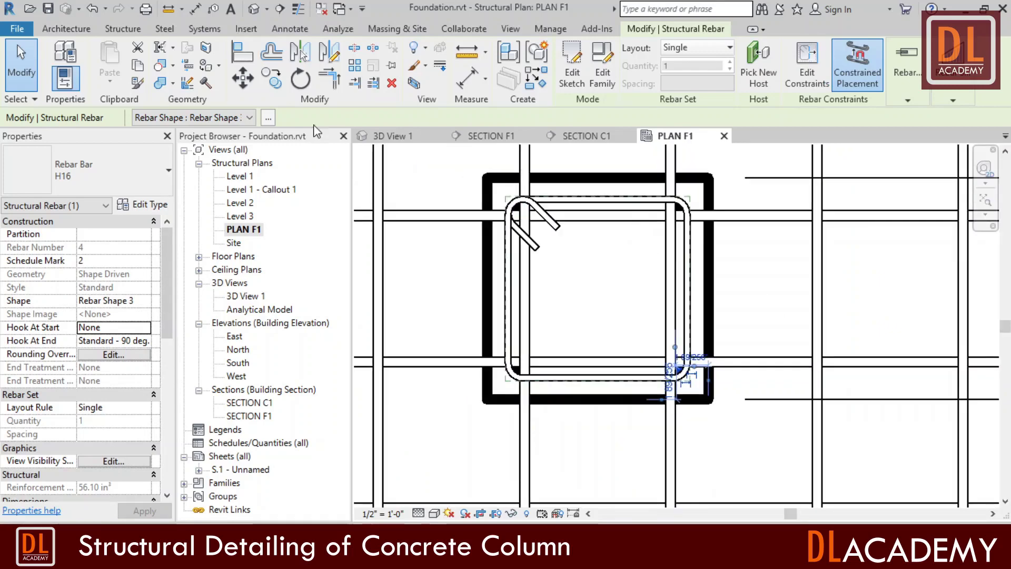
# Try rotating the bar about a placed centre, then cancel and deselect it
pyautogui.click(300, 78)
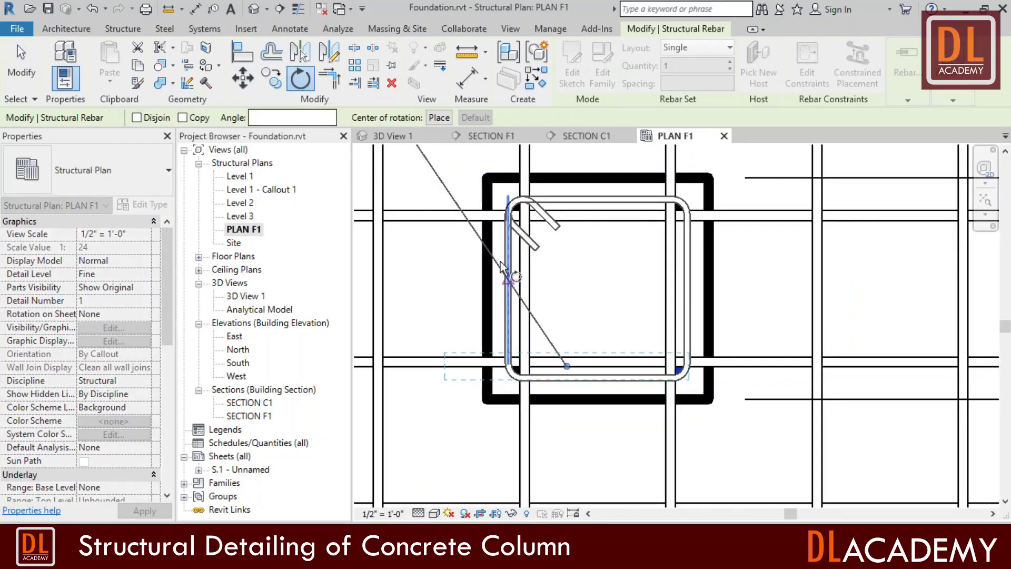
pyautogui.click(439, 117)
pyautogui.scroll(4, 668, 358)
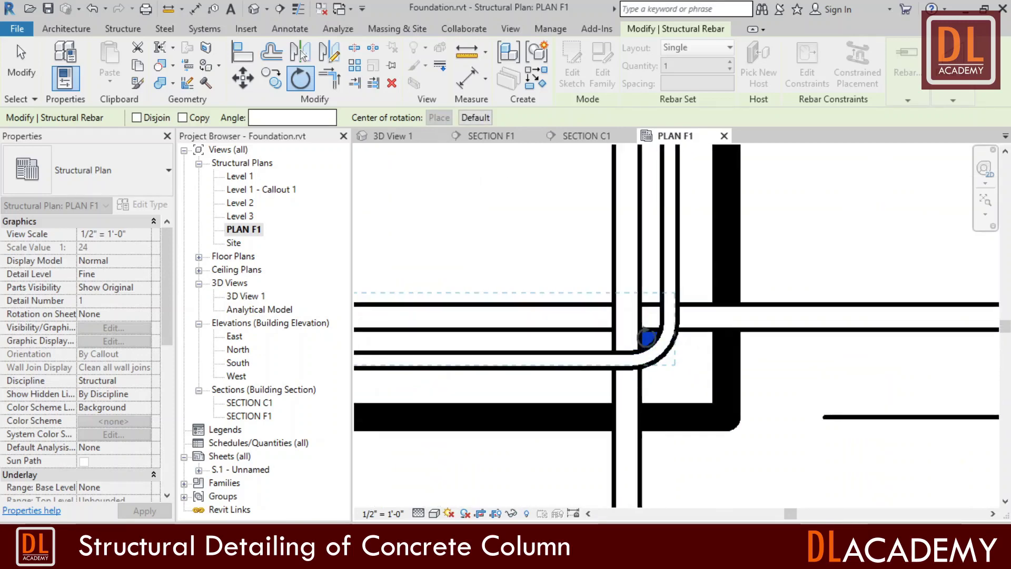
pyautogui.scroll(2, 648, 337)
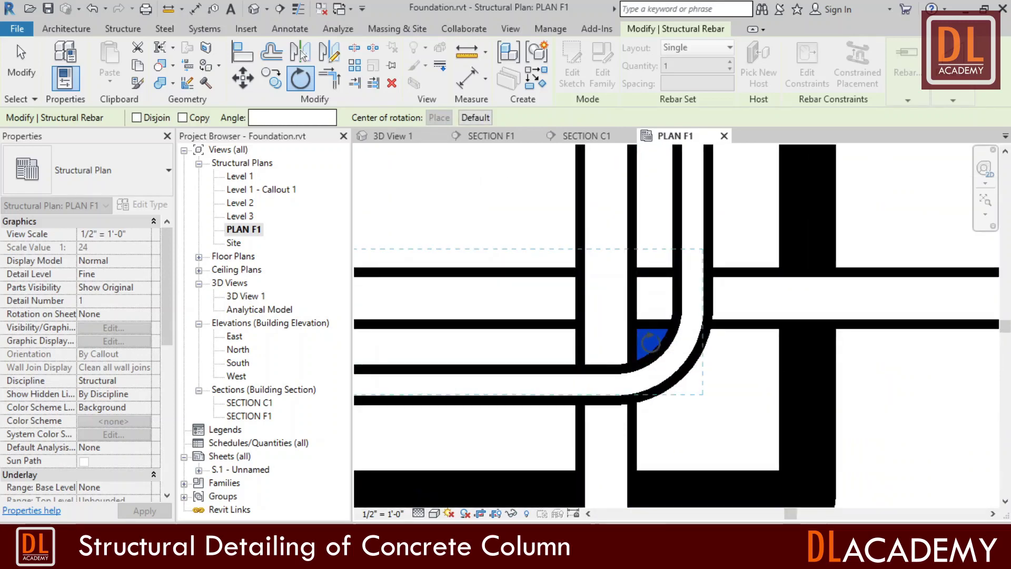
pyautogui.scroll(1, 651, 342)
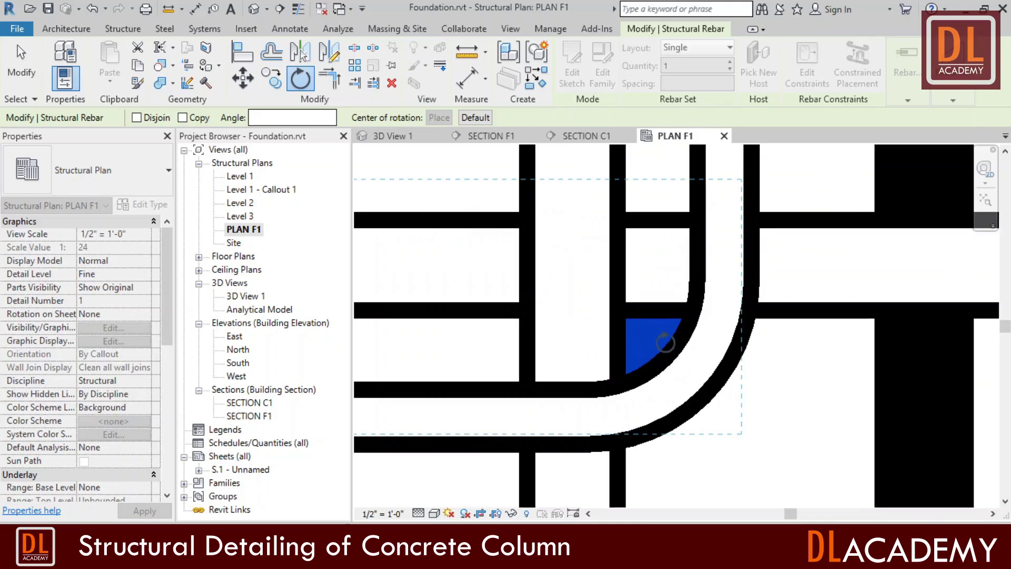
pyautogui.scroll(-3, 665, 343)
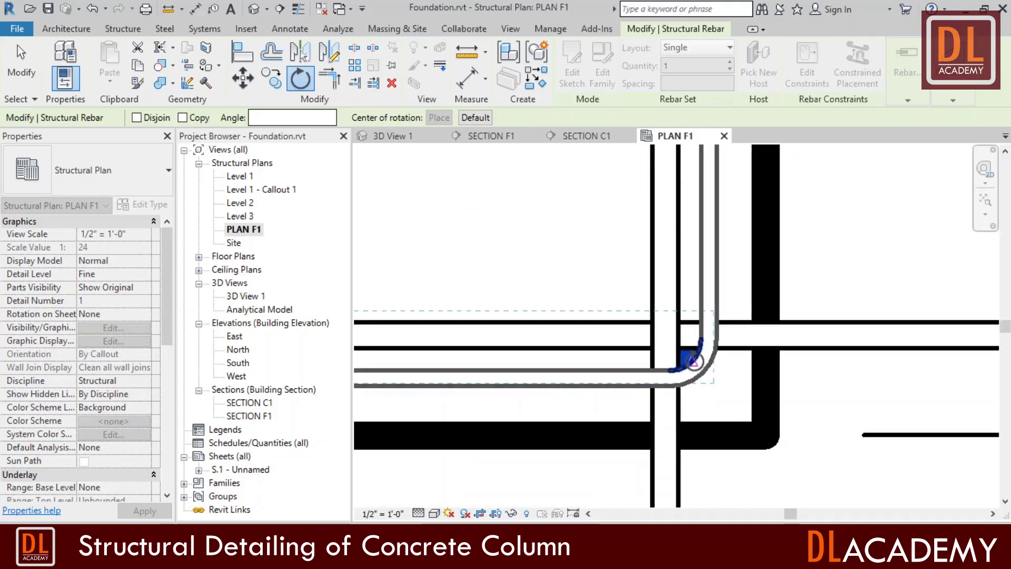
pyautogui.scroll(2, 694, 361)
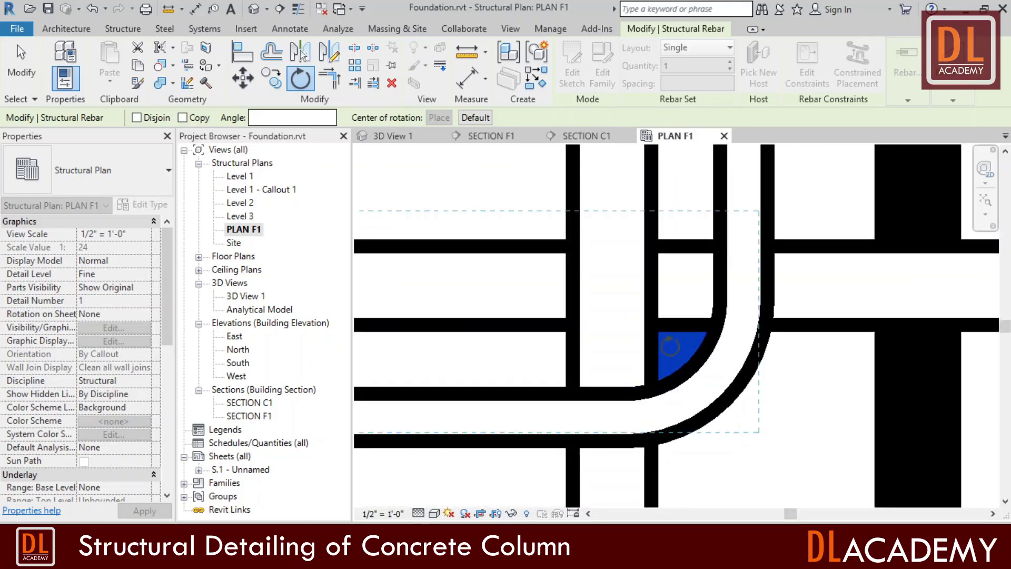
pyautogui.scroll(-5, 694, 362)
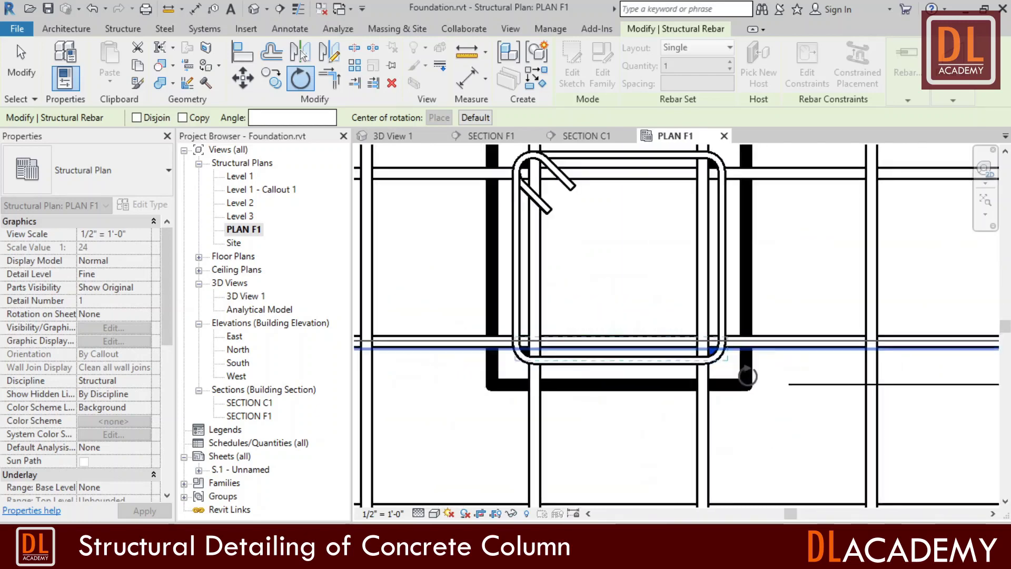
pyautogui.press('Escape')
pyautogui.press('Escape')
pyautogui.scroll(-4, 577, 341)
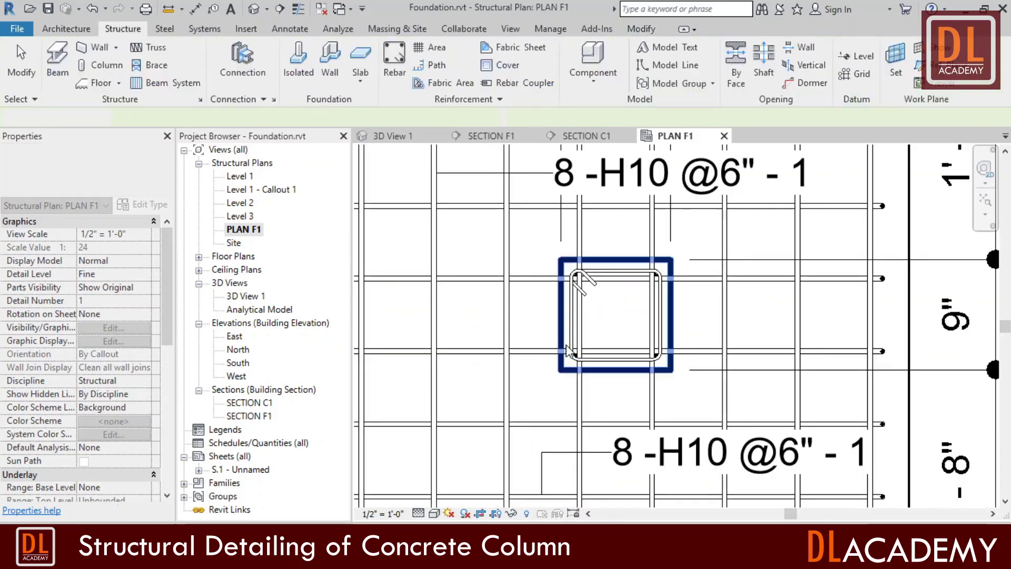
pyautogui.scroll(-3, 578, 341)
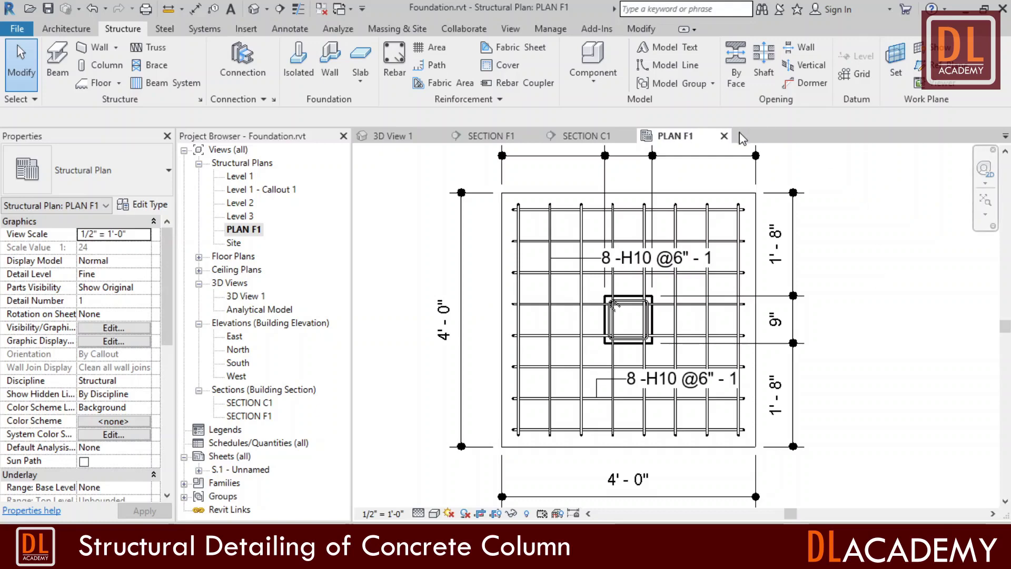
# Close PLAN F1, open the Level 1 structural plan and zoom to the column's rebar
pyautogui.click(724, 136)
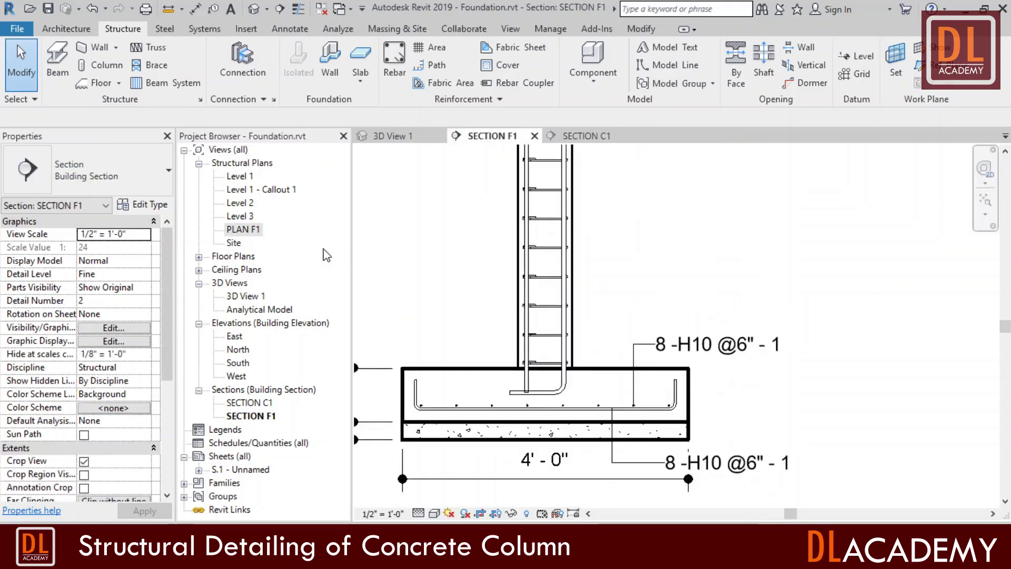
pyautogui.doubleClick(242, 178)
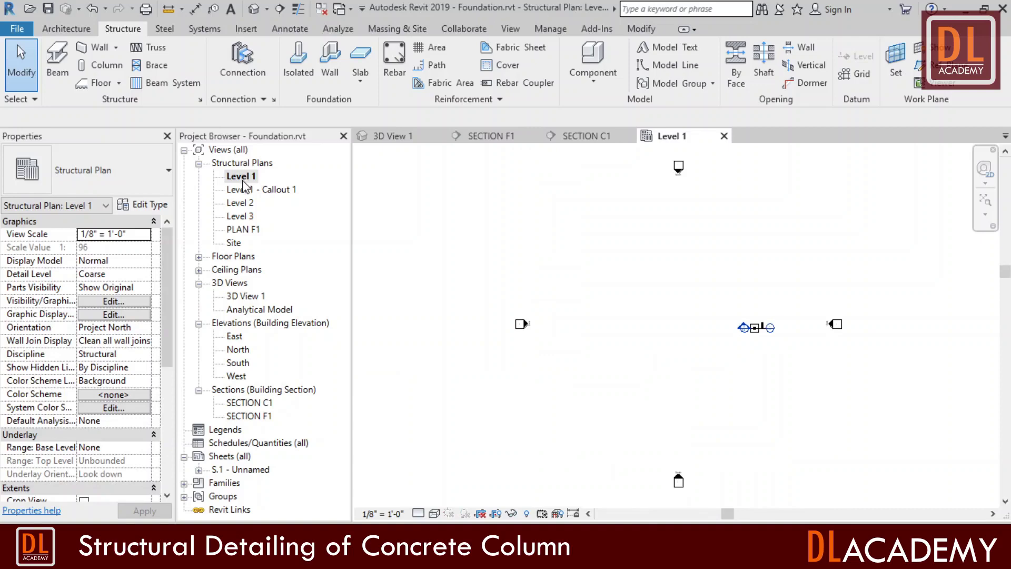
pyautogui.scroll(10, 766, 330)
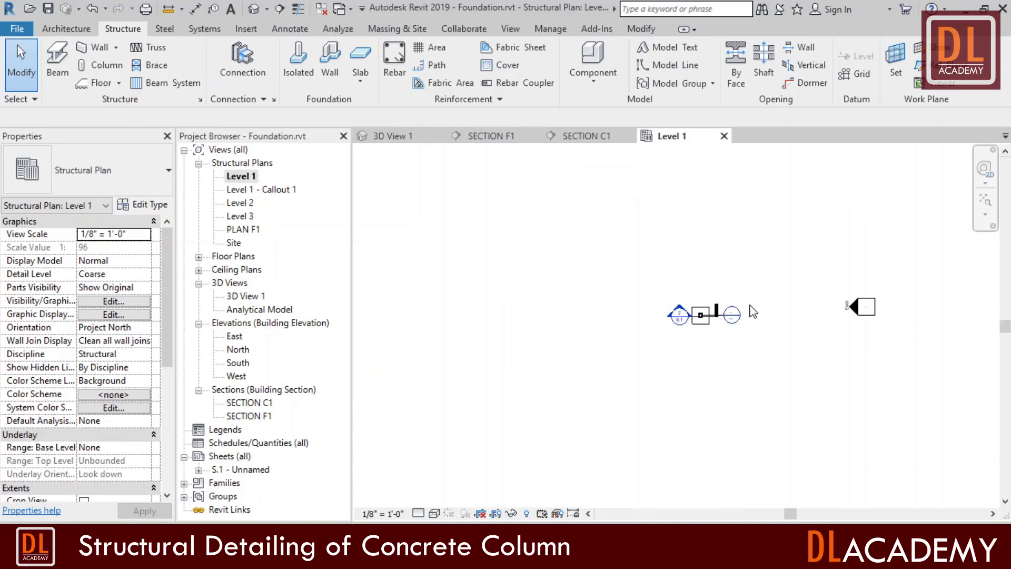
pyautogui.scroll(5, 707, 303)
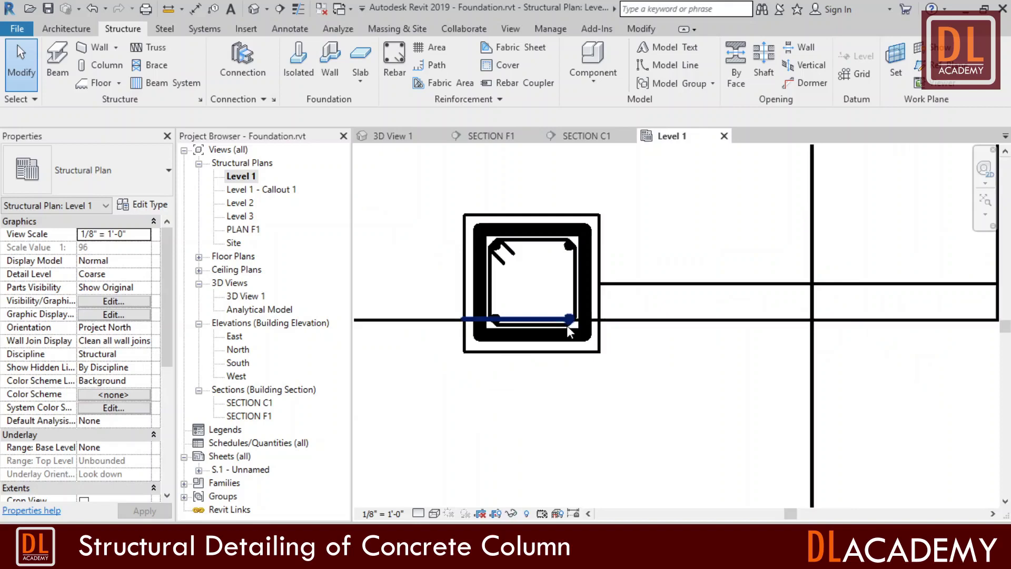
pyautogui.scroll(-2, 750, 370)
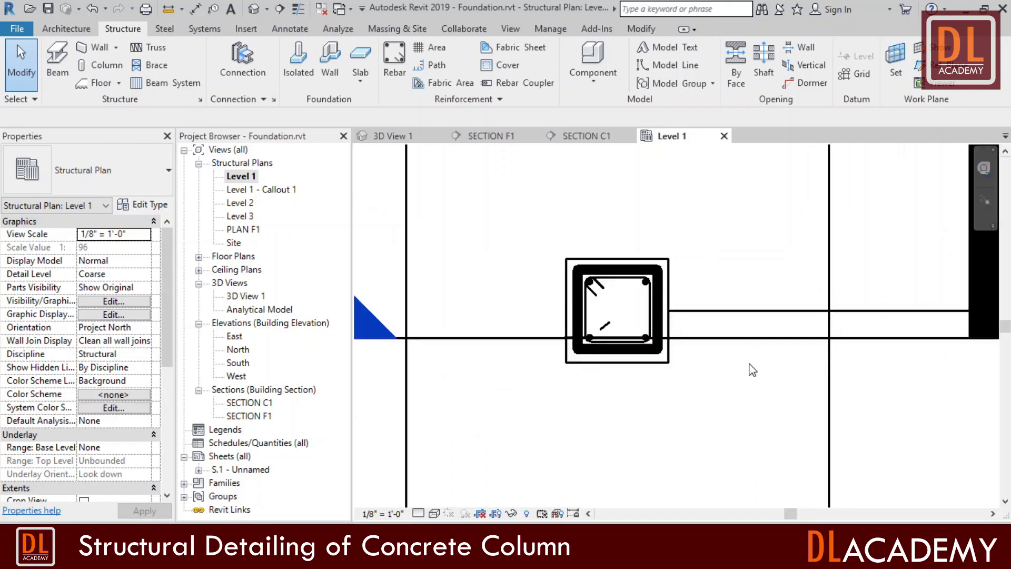
pyautogui.scroll(3, 609, 364)
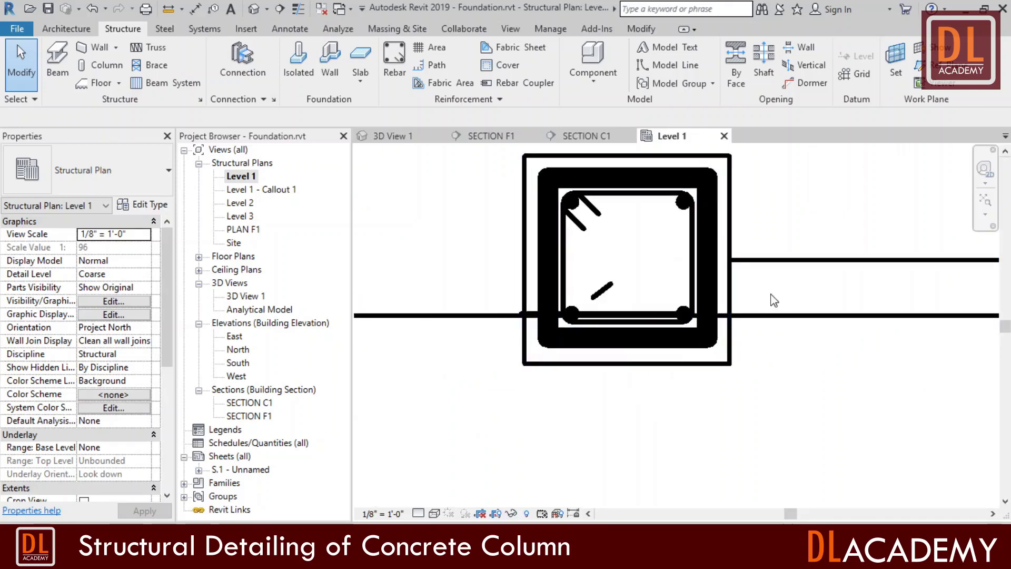
pyautogui.scroll(4, 746, 345)
pyautogui.scroll(-4, 888, 390)
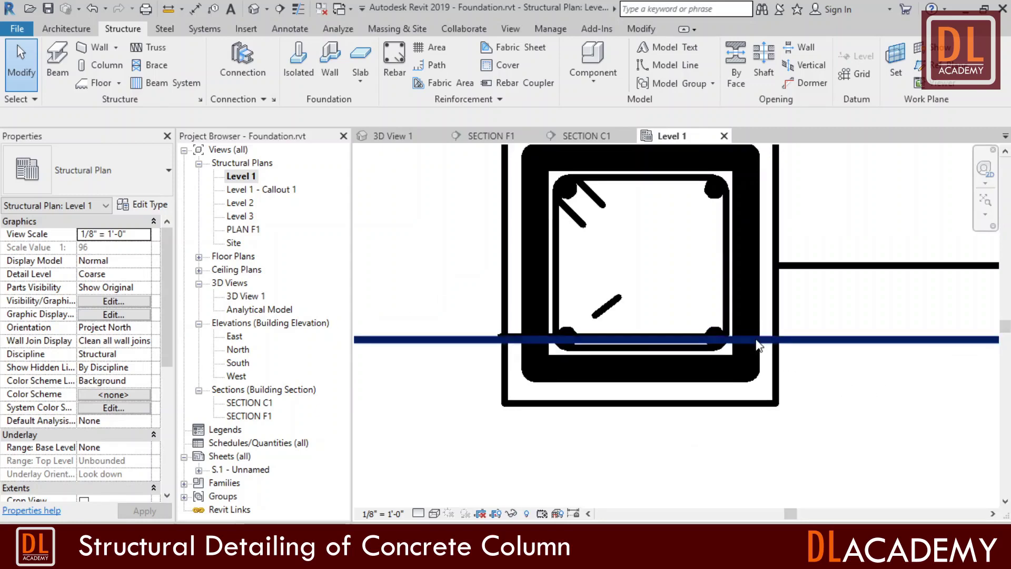
# Rotate the bar along the column's bottom edge 135° about its right end
pyautogui.click(918, 349)
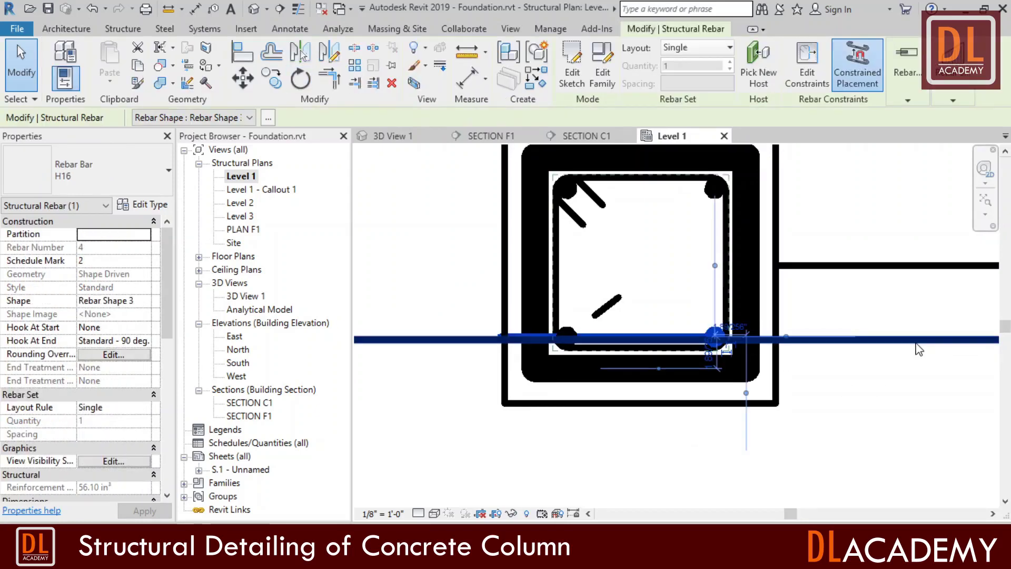
pyautogui.click(300, 79)
pyautogui.click(439, 117)
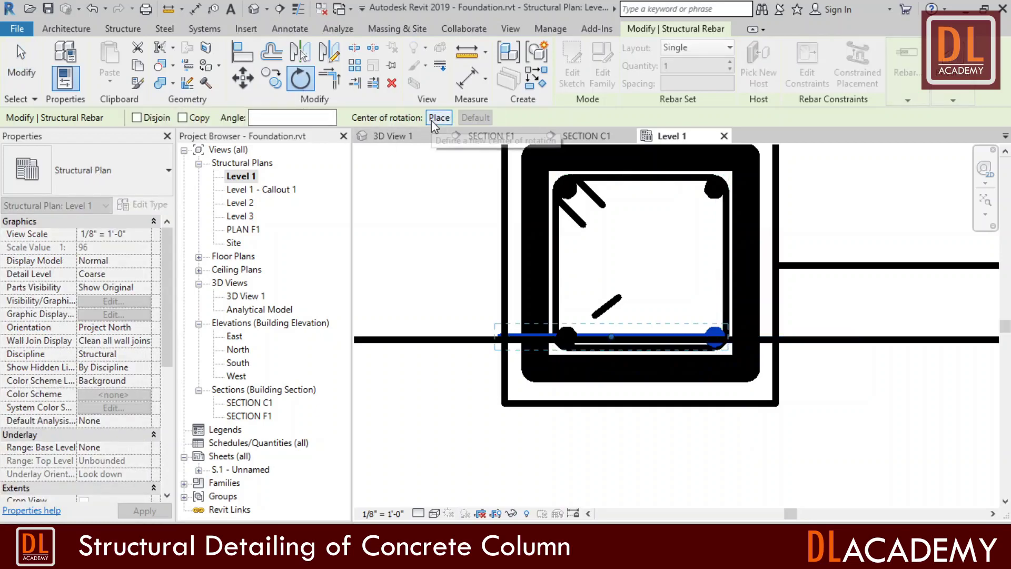
pyautogui.click(719, 335)
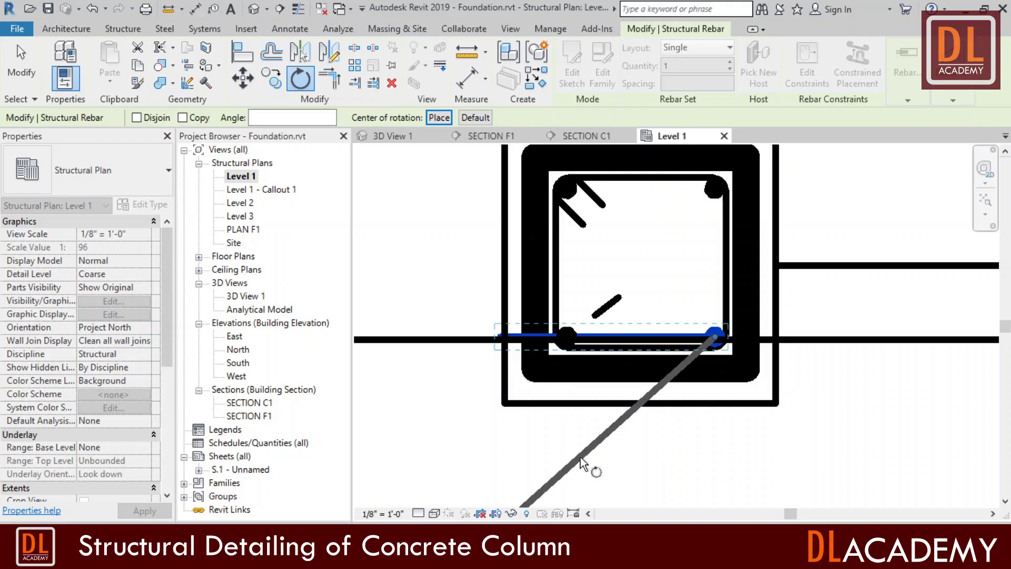
pyautogui.click(581, 464)
pyautogui.write('1')
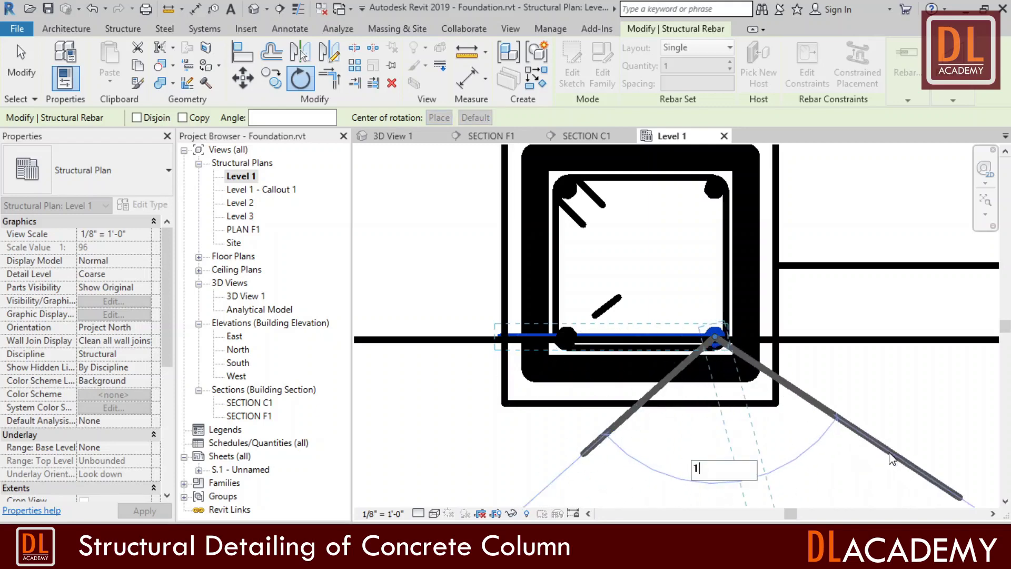
pyautogui.write('35')
pyautogui.press('Return')
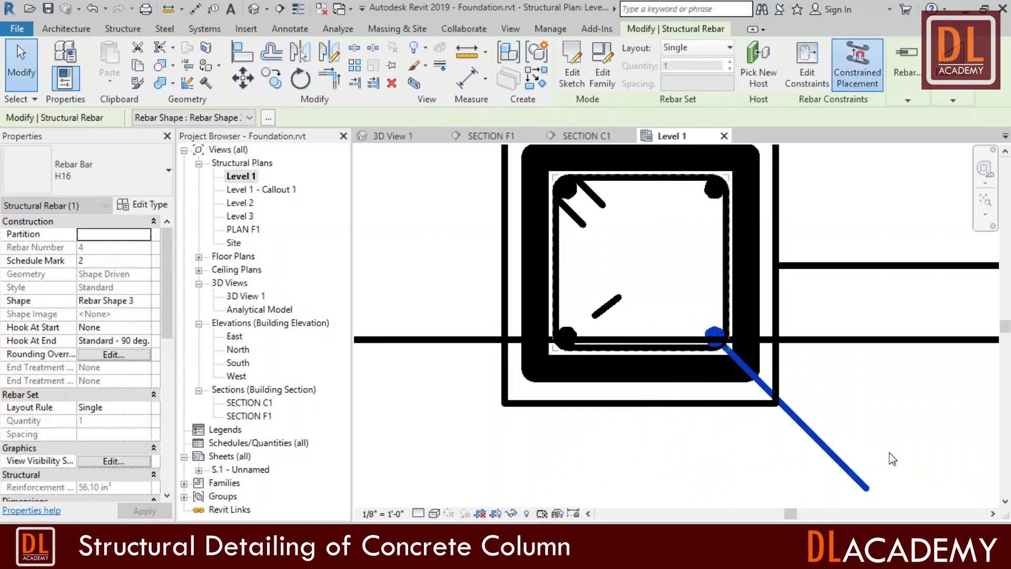
pyautogui.scroll(-2, 718, 463)
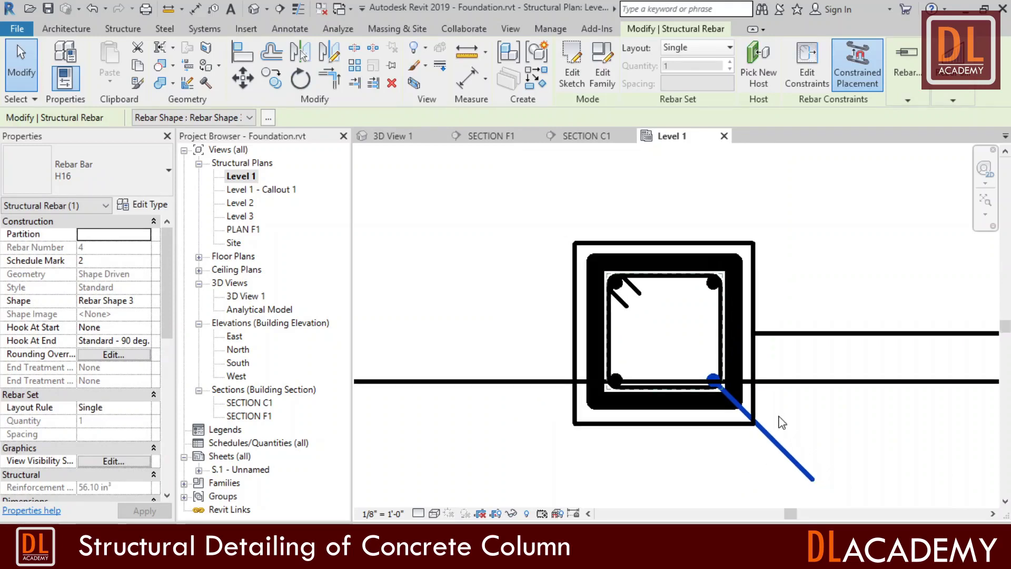
pyautogui.scroll(3, 671, 424)
# Give the lower-left corner bar a Standard - 90 deg. start hook and apply it
pyautogui.click(584, 354)
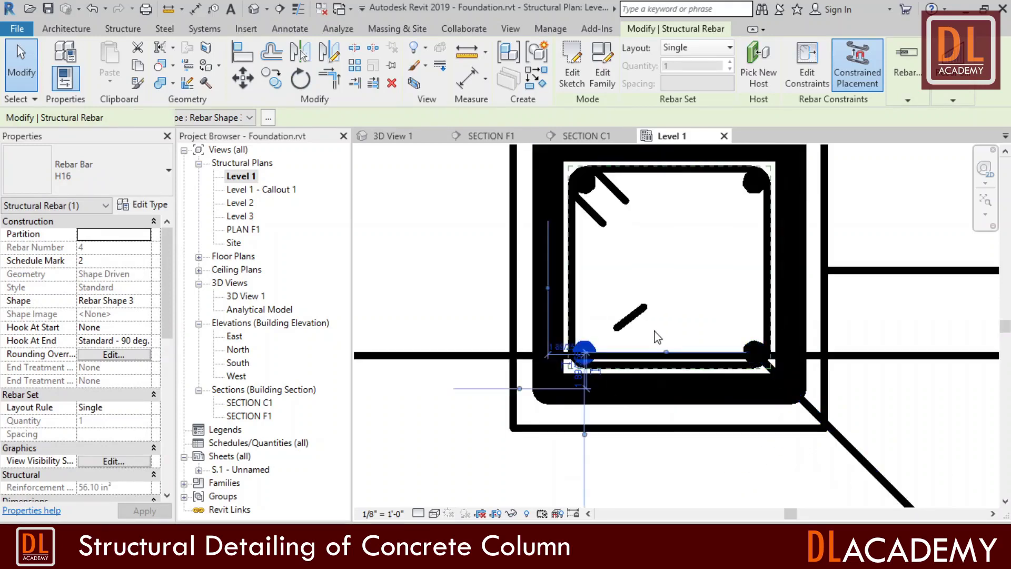
pyautogui.click(129, 327)
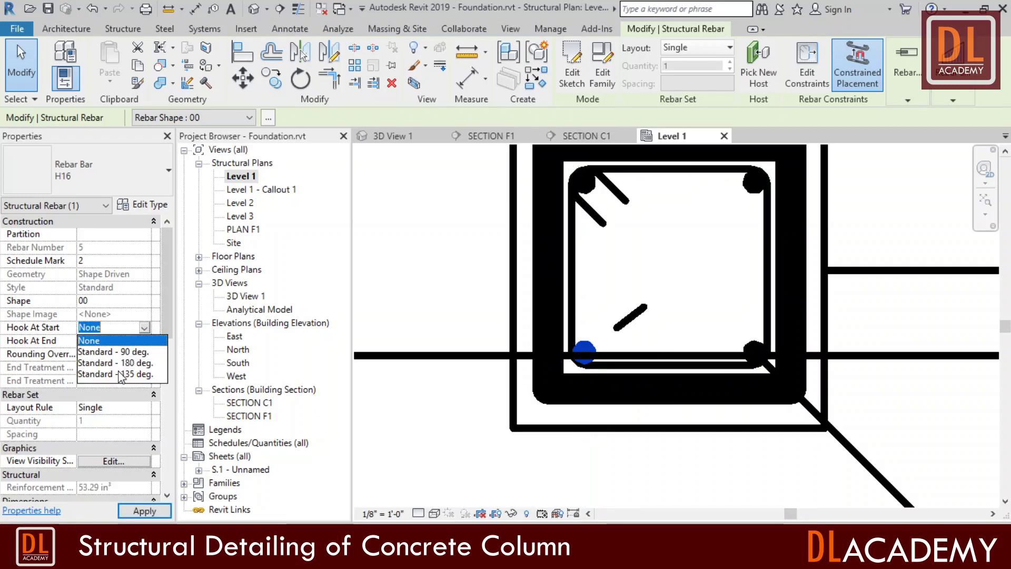
pyautogui.click(113, 352)
pyautogui.click(145, 511)
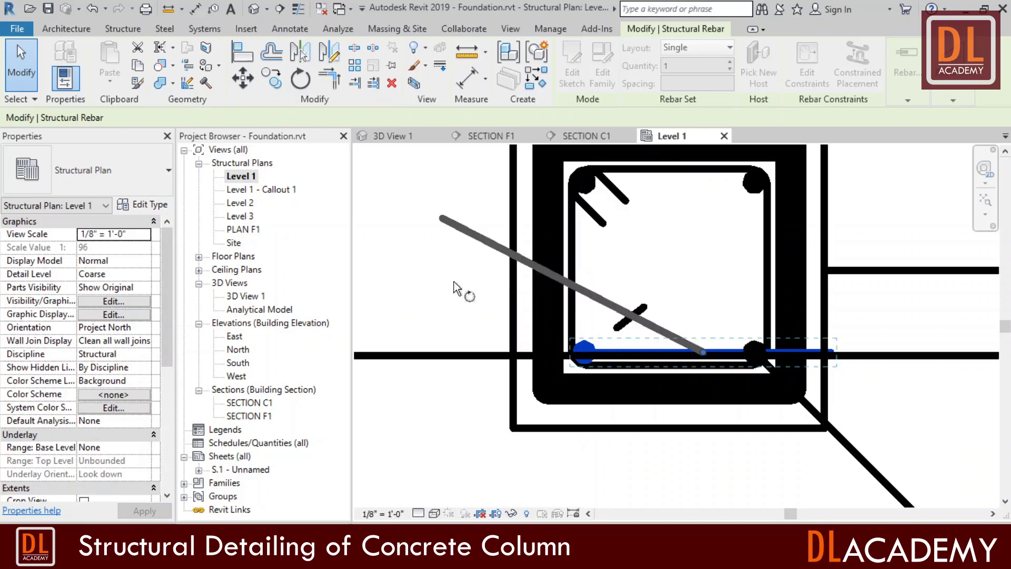
# Rotate the lower-left corner bar 135° about its end using RO
pyautogui.press('r')
pyautogui.press('o')
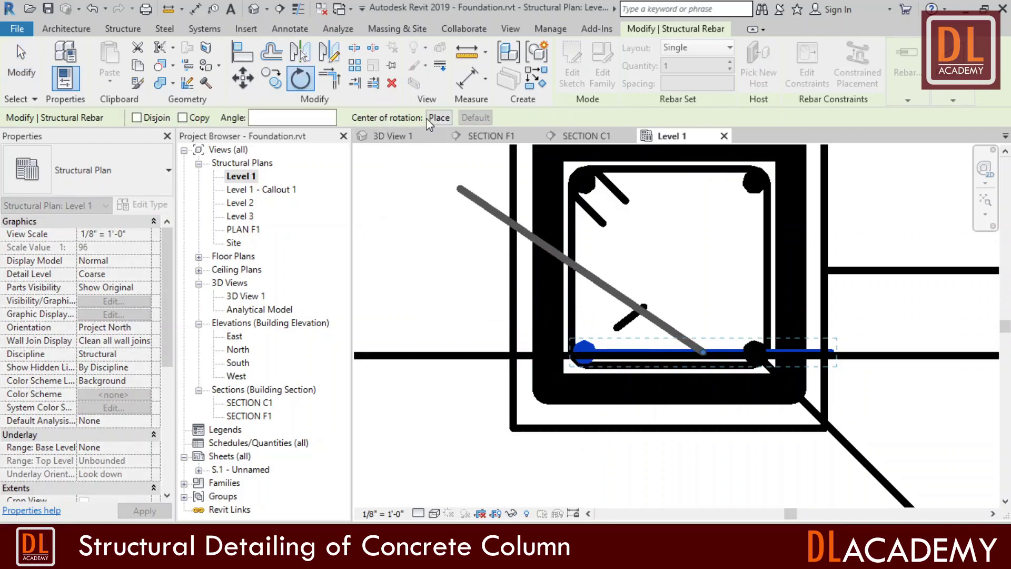
pyautogui.click(439, 118)
pyautogui.click(583, 351)
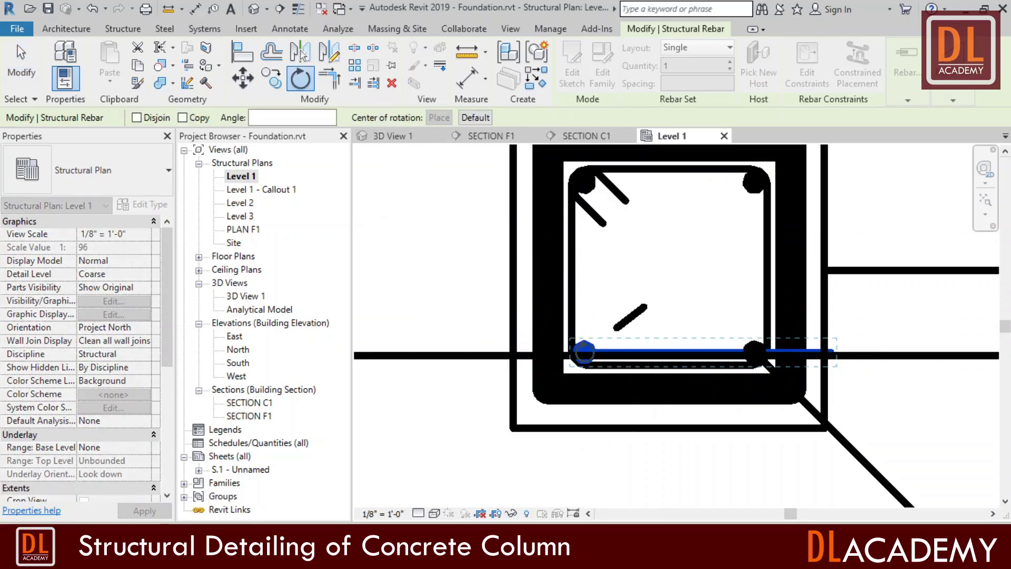
pyautogui.click(733, 446)
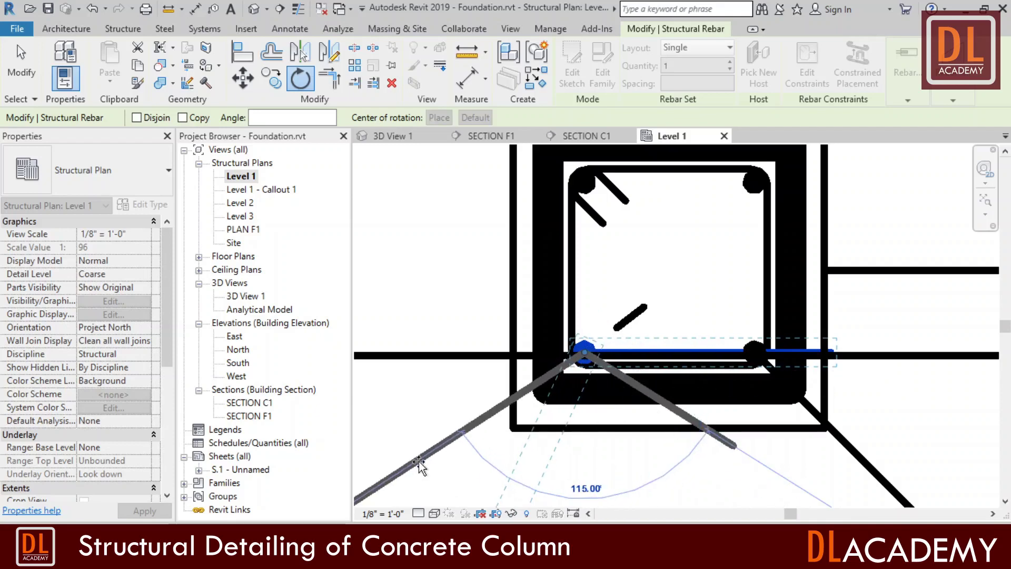
pyautogui.write('135')
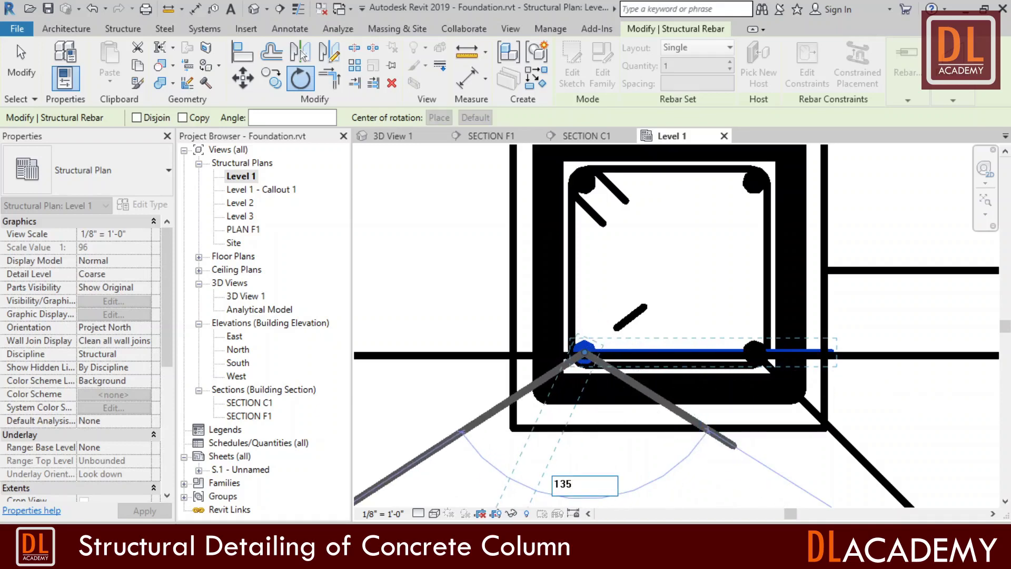
pyautogui.press('Return')
pyautogui.scroll(-1, 460, 432)
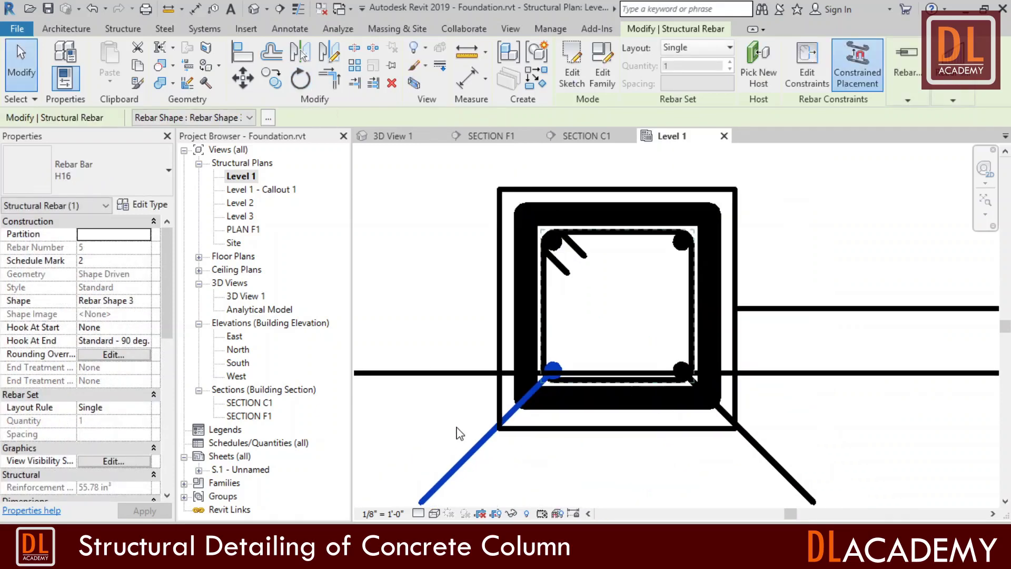
pyautogui.scroll(-1, 460, 433)
pyautogui.scroll(3, 632, 321)
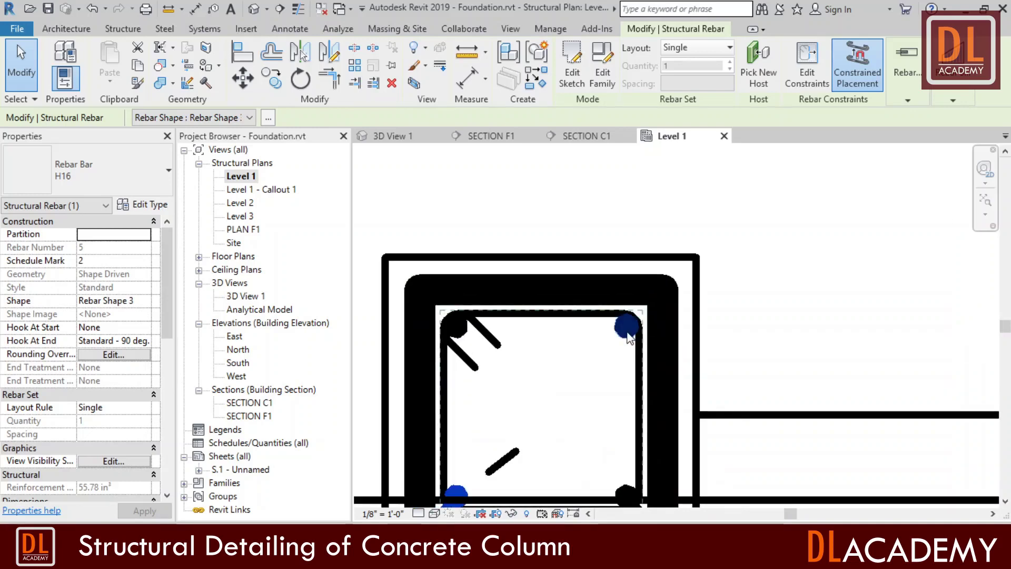
# Give the top-right corner bar a 90° start hook and rotate it 135° about its end
pyautogui.click(627, 328)
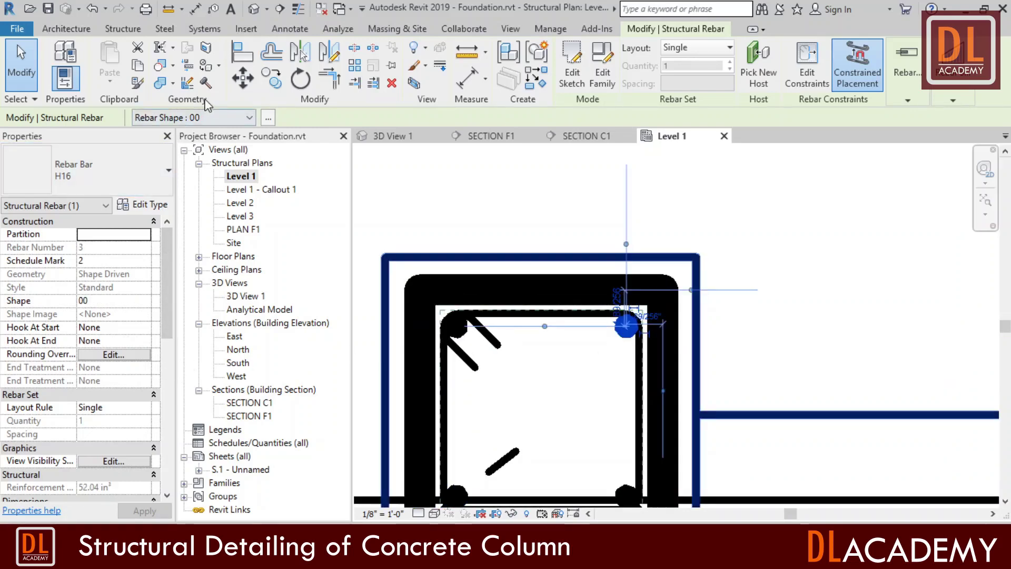
pyautogui.click(145, 327)
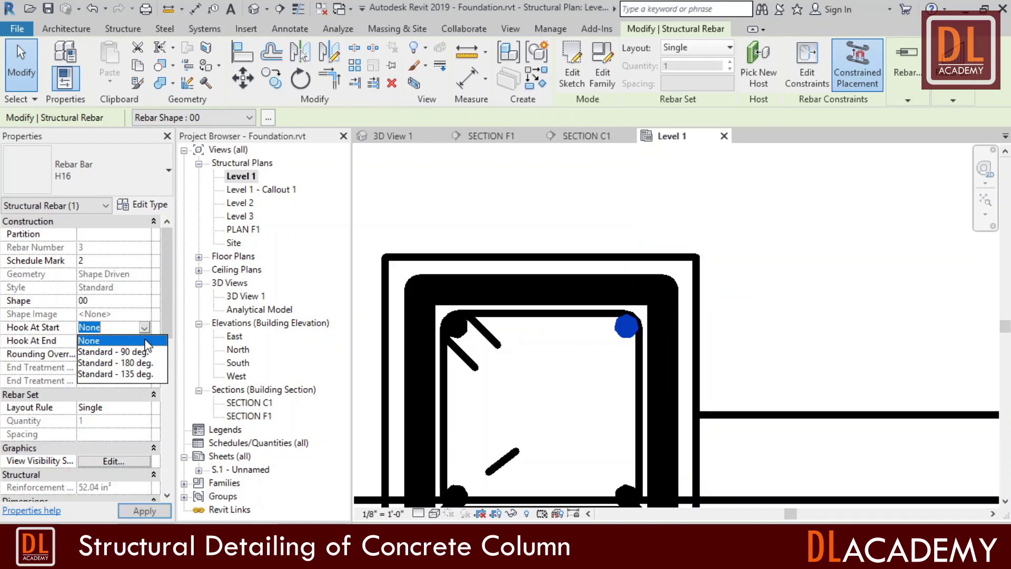
pyautogui.click(121, 343)
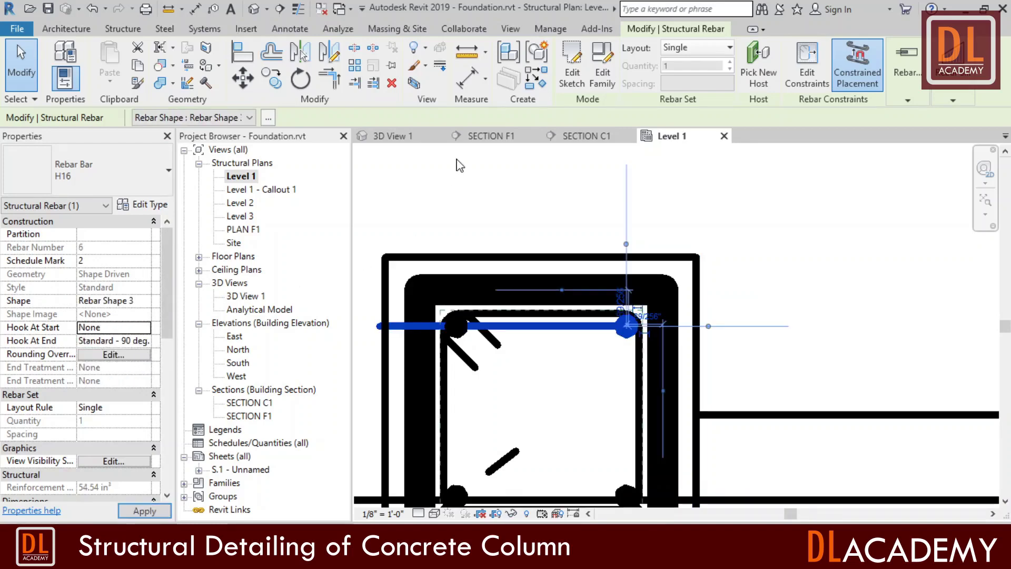
pyautogui.click(300, 78)
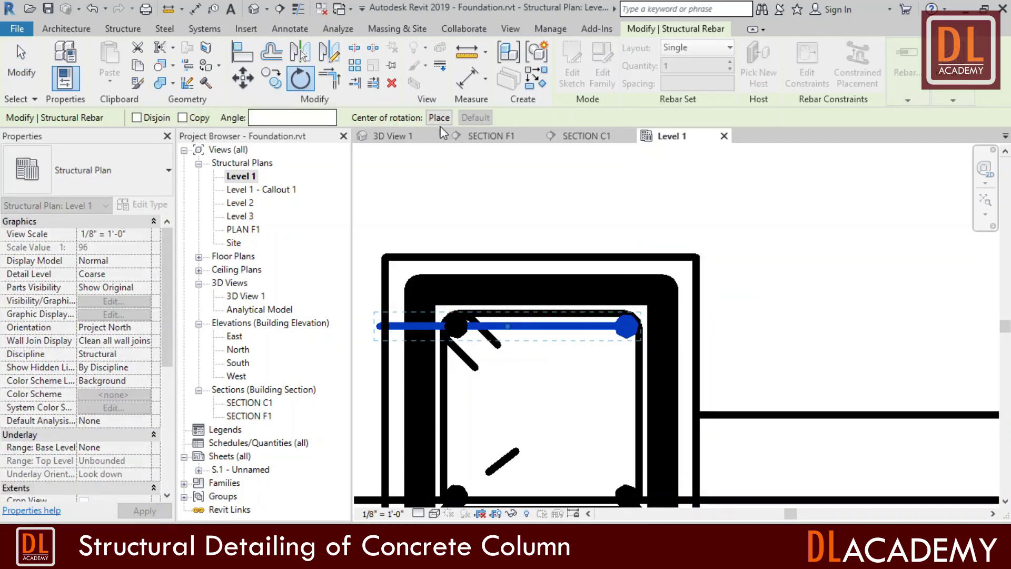
pyautogui.click(629, 322)
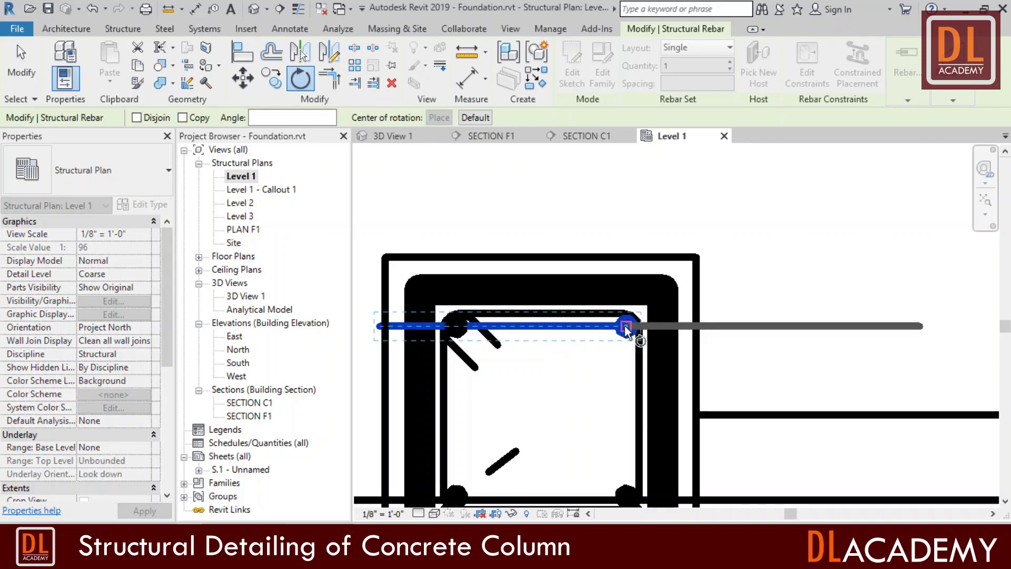
pyautogui.click(474, 174)
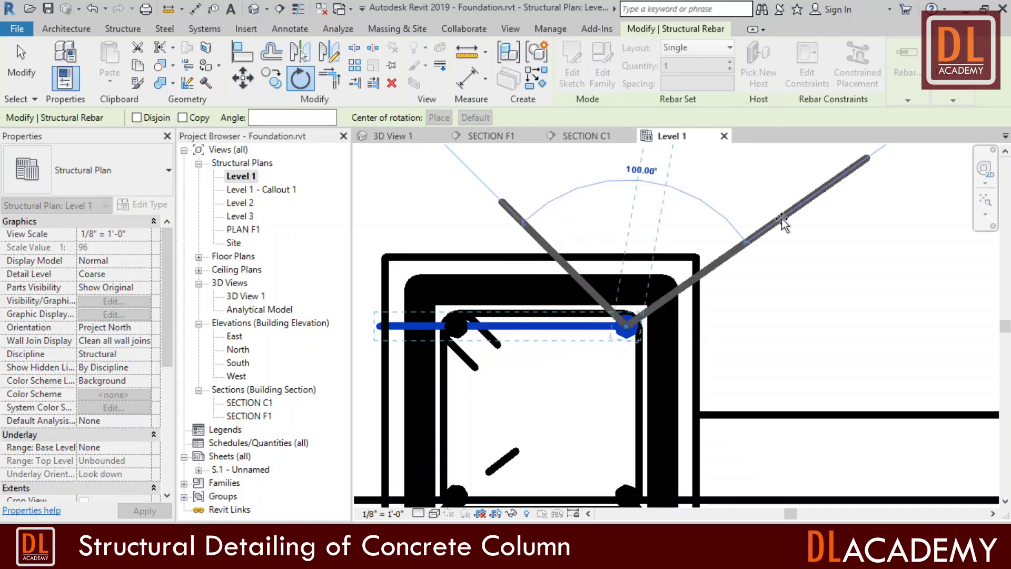
pyautogui.write('135')
pyautogui.press('Return')
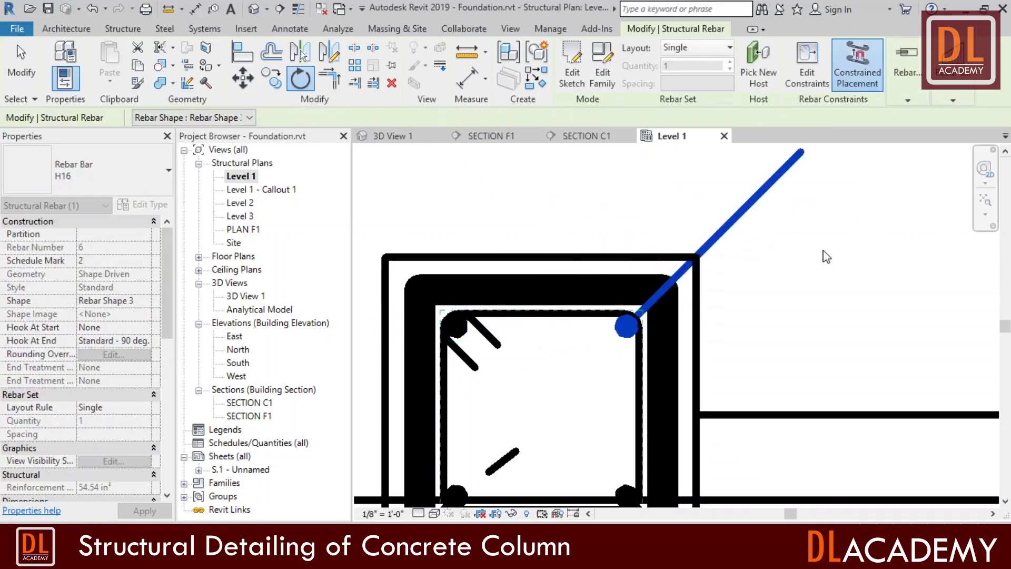
pyautogui.scroll(-2, 609, 313)
pyautogui.scroll(2, 589, 312)
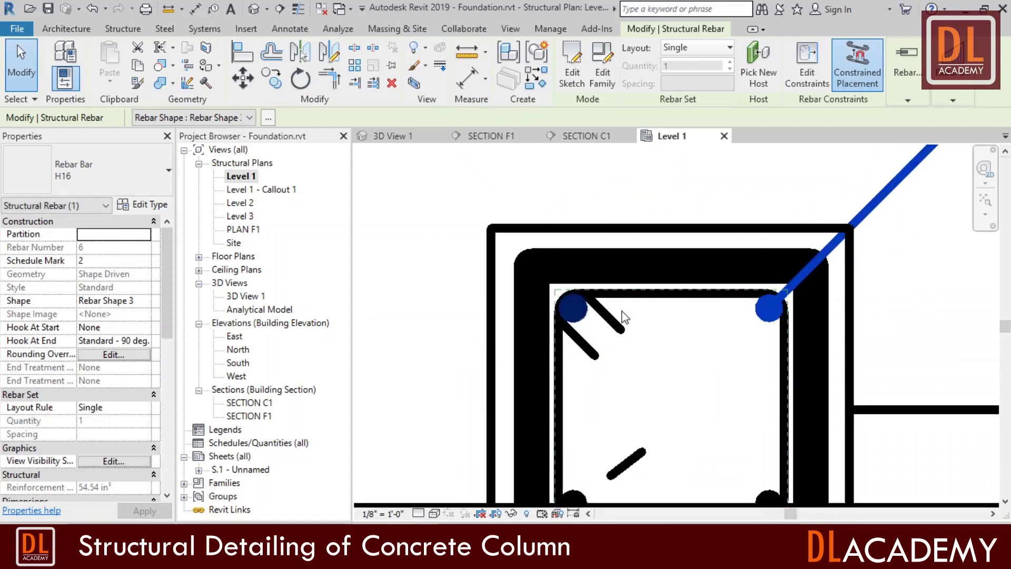
# Give the top-left corner bar a 90° start hook and rotate it 135° about its end
pyautogui.click(570, 309)
pyautogui.scroll(3, 571, 310)
pyautogui.click(147, 327)
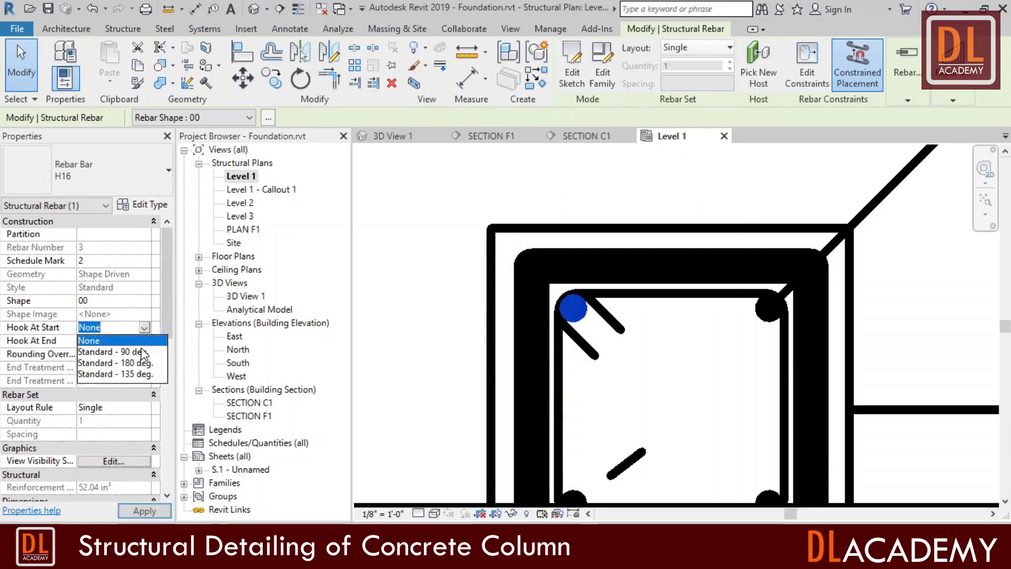
pyautogui.click(114, 351)
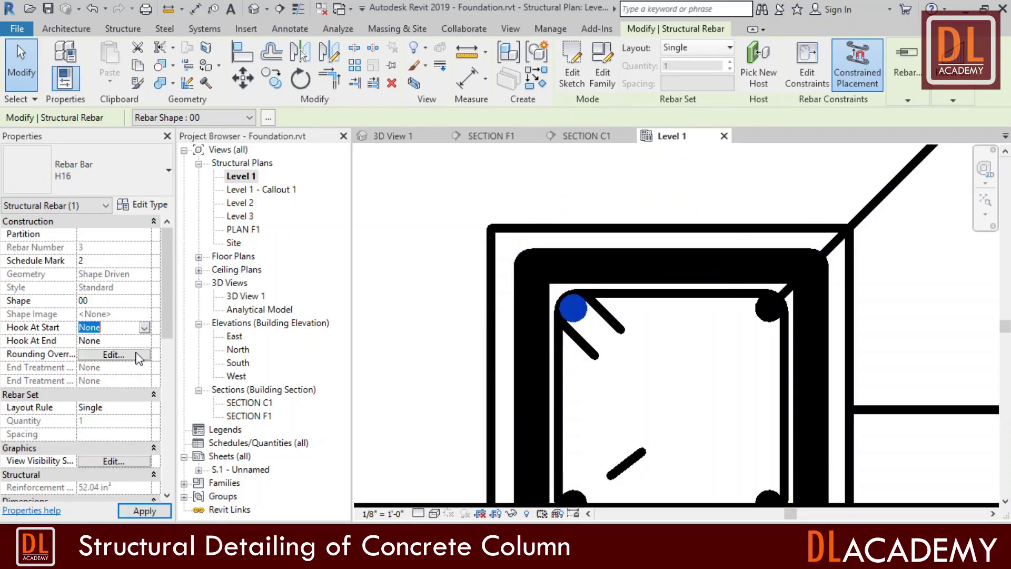
pyautogui.click(143, 510)
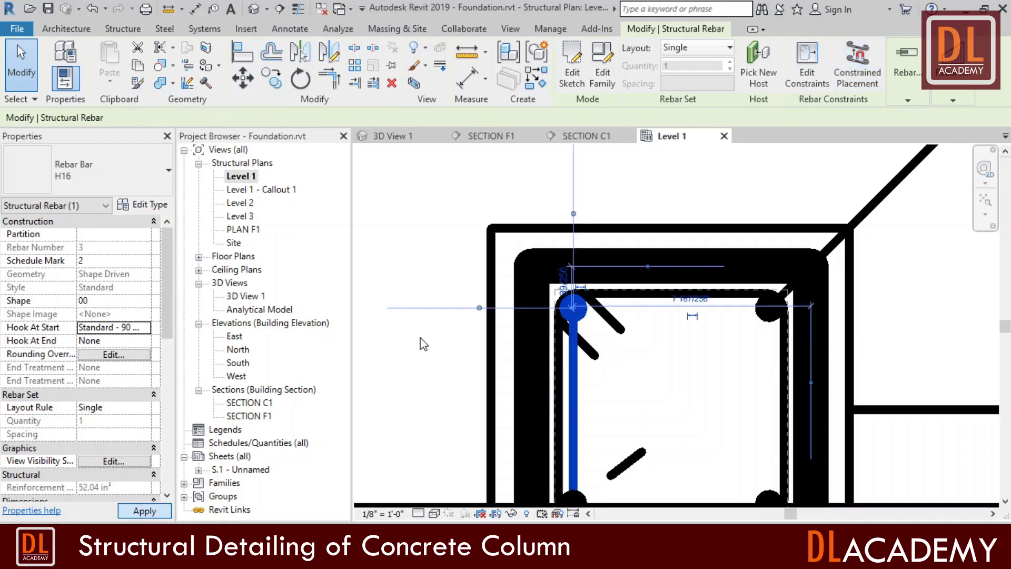
pyautogui.click(300, 79)
pyautogui.click(440, 118)
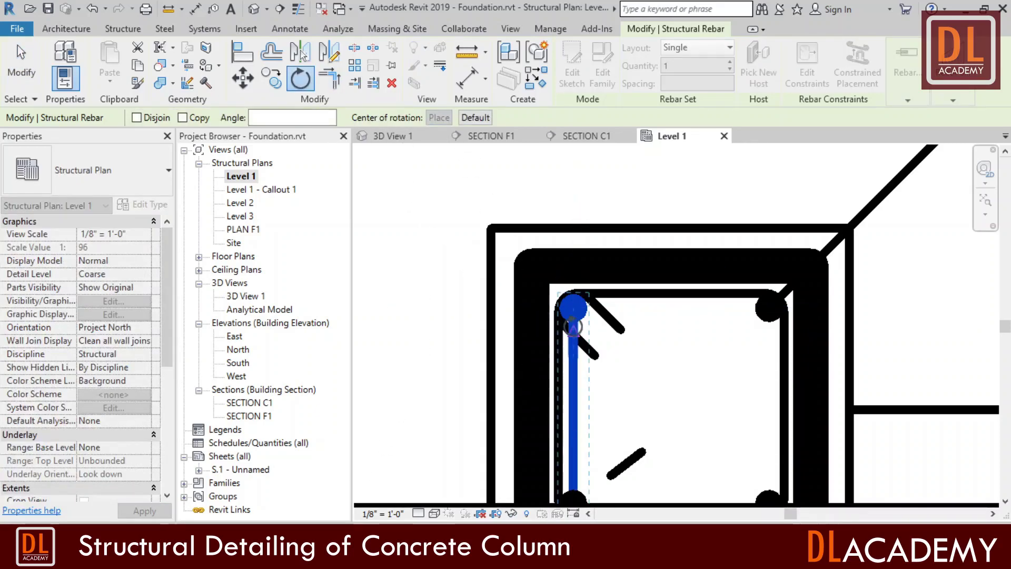
pyautogui.click(574, 308)
pyautogui.click(430, 351)
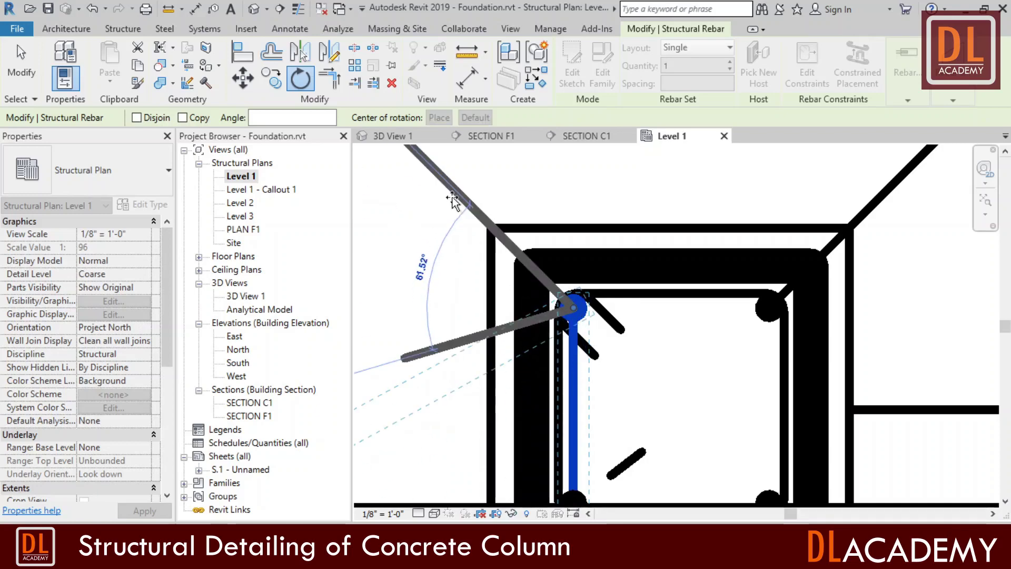
pyautogui.write('135')
pyautogui.press('Return')
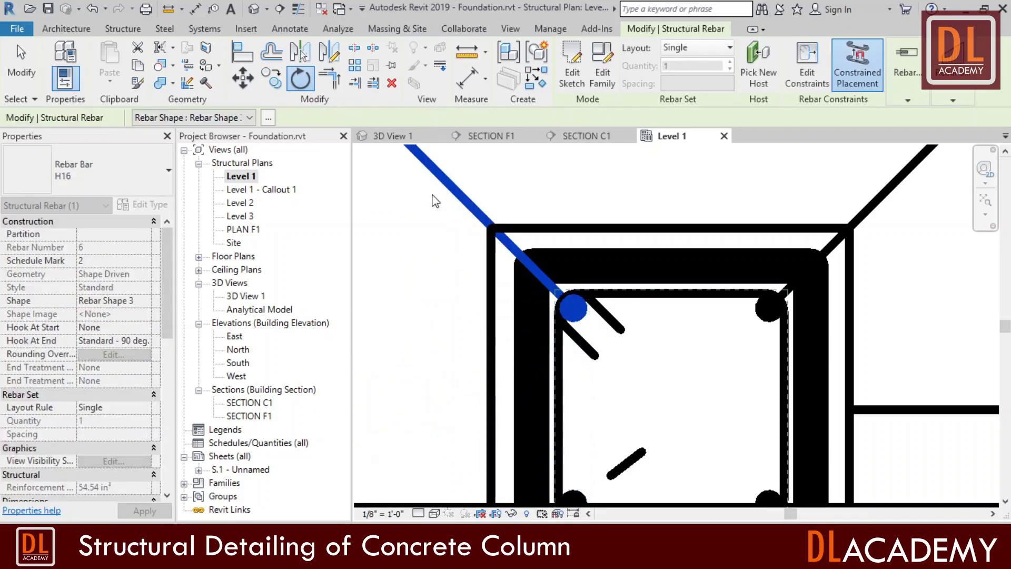
pyautogui.scroll(-3, 489, 233)
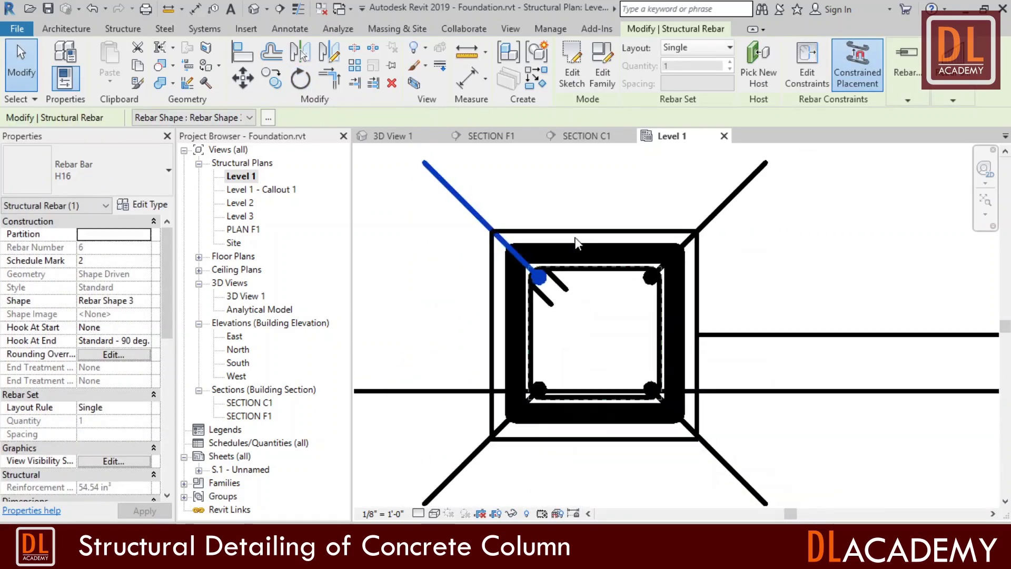
pyautogui.click(592, 181)
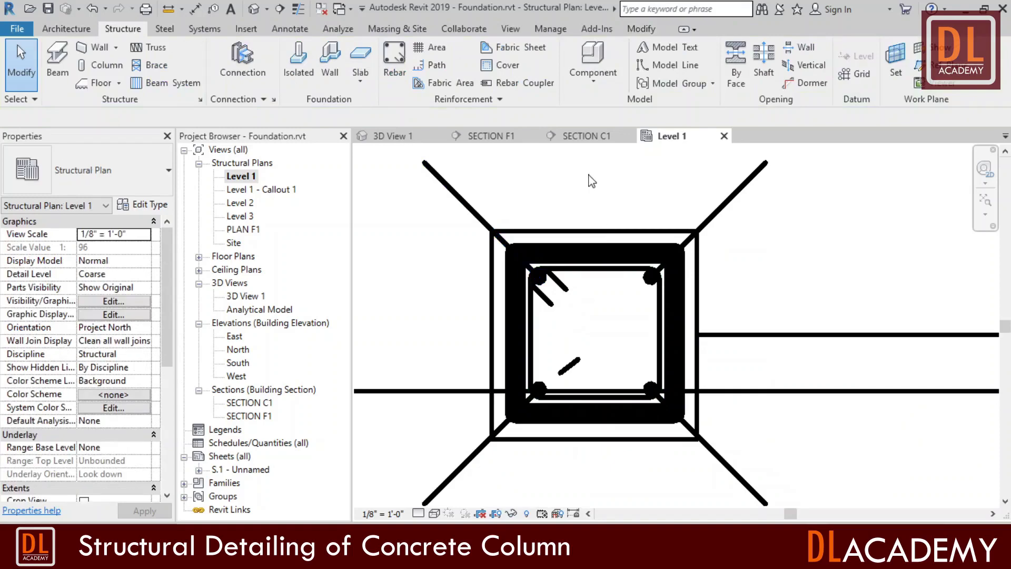
# Reopen PLAN F1, zoom to the column and select one of its diagonal bars
pyautogui.doubleClick(253, 230)
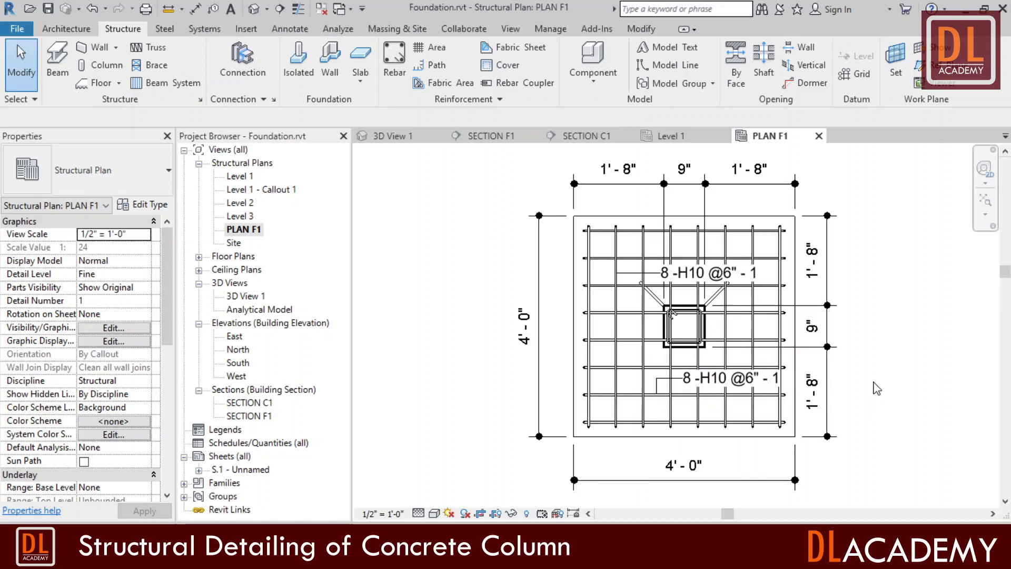
pyautogui.scroll(3, 877, 374)
pyautogui.scroll(1, 442, 246)
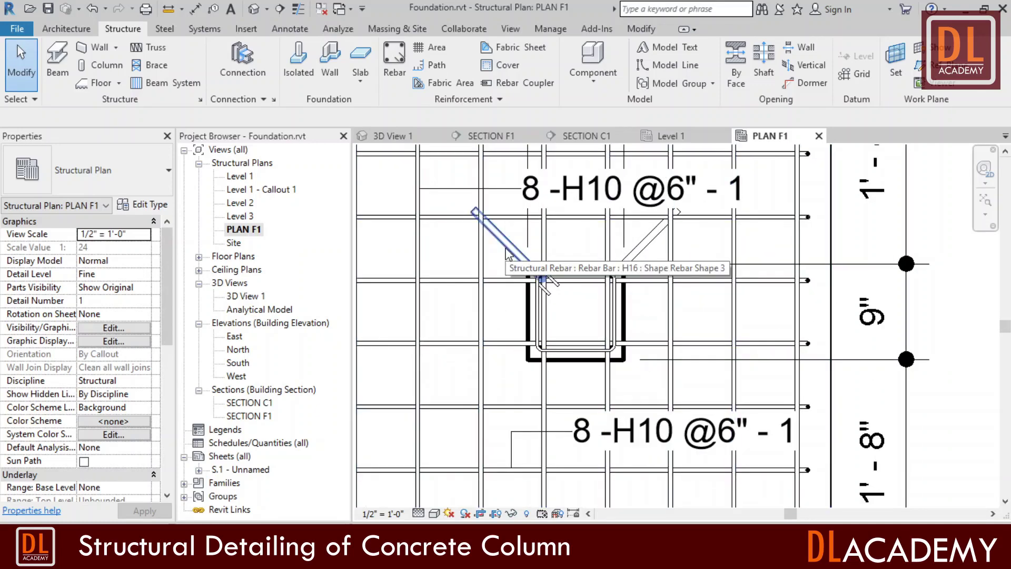
pyautogui.click(540, 357)
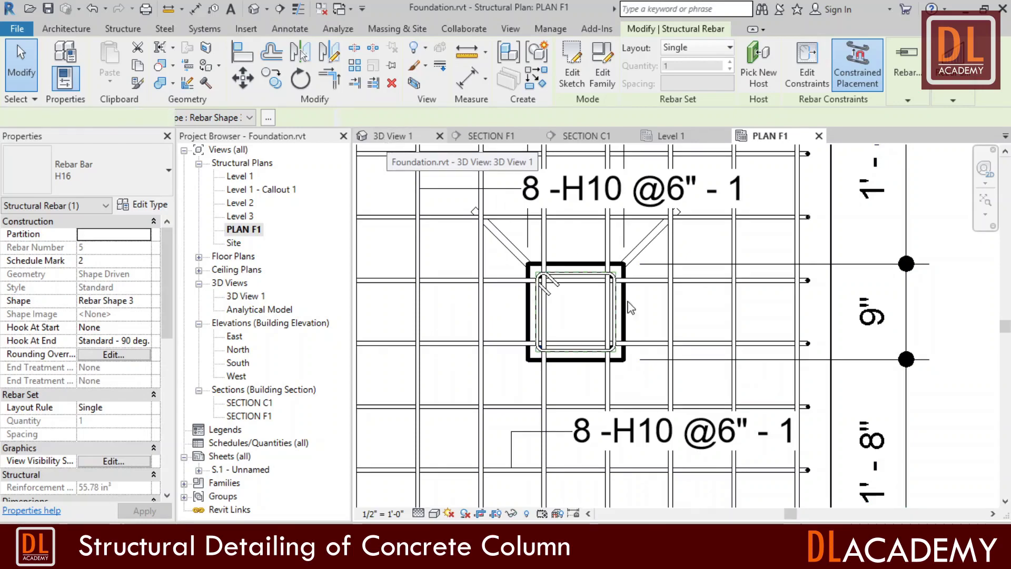
# In 3D View 1, lower the L-shaped bar and the hooked vertical bar into the footing
pyautogui.click(388, 141)
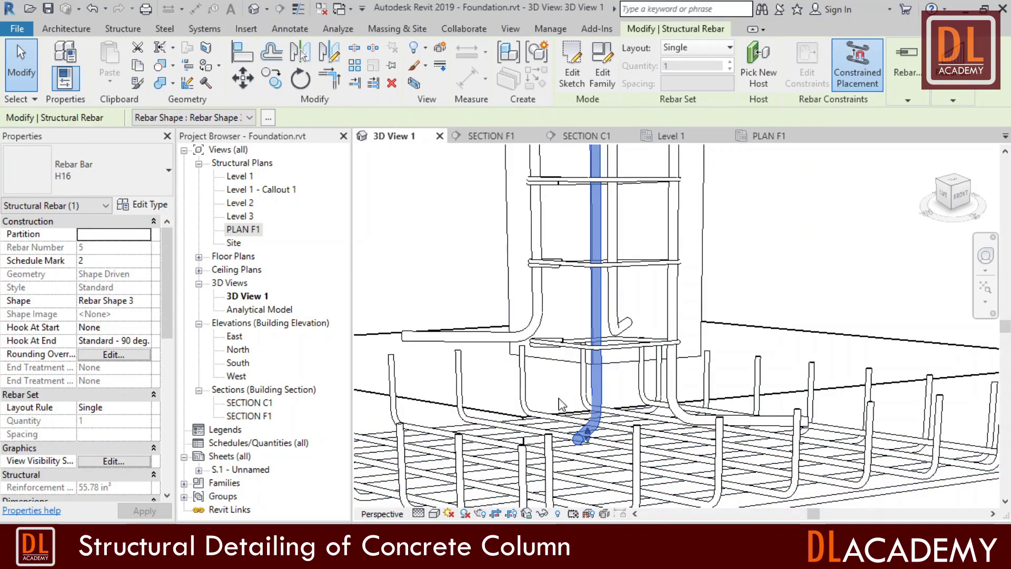
pyautogui.click(500, 349)
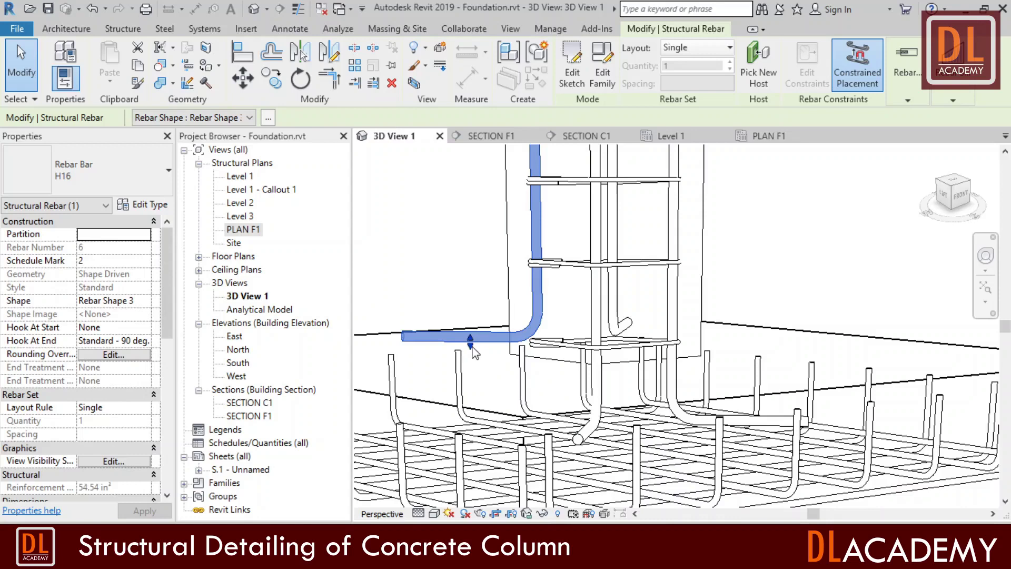
pyautogui.moveTo(473, 338); pyautogui.dragTo(474, 406)
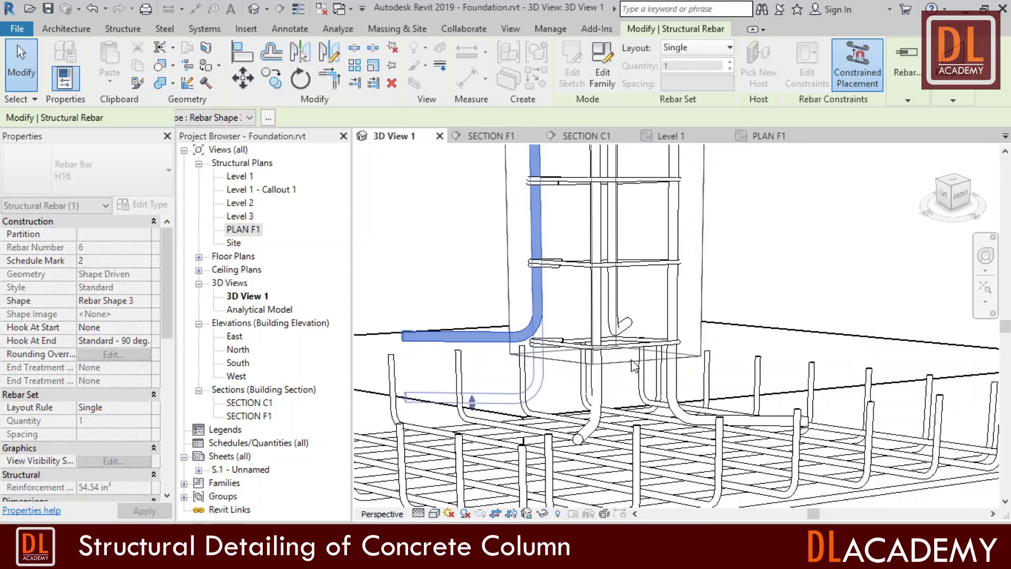
pyautogui.click(624, 330)
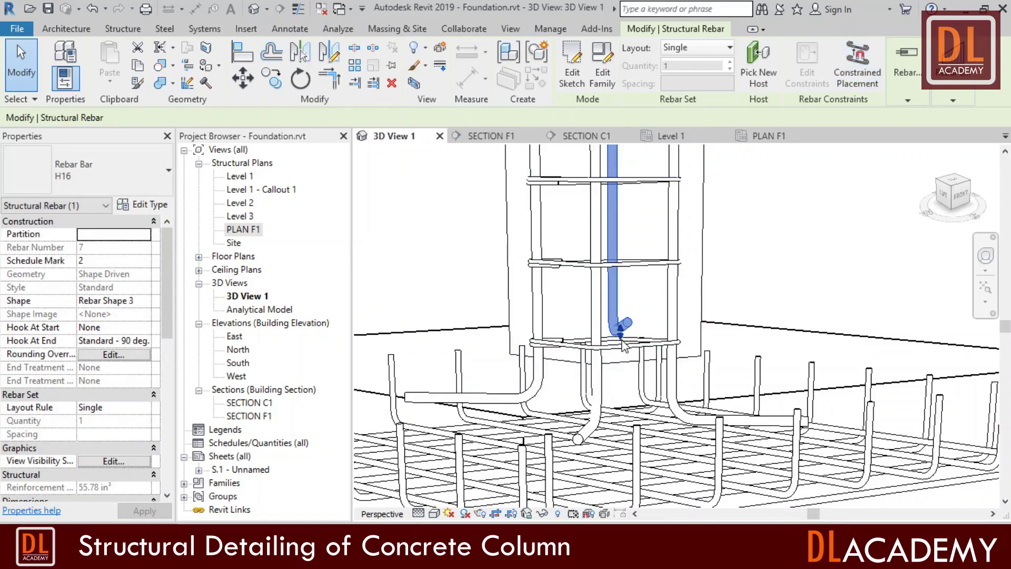
pyautogui.moveTo(624, 345); pyautogui.dragTo(626, 413)
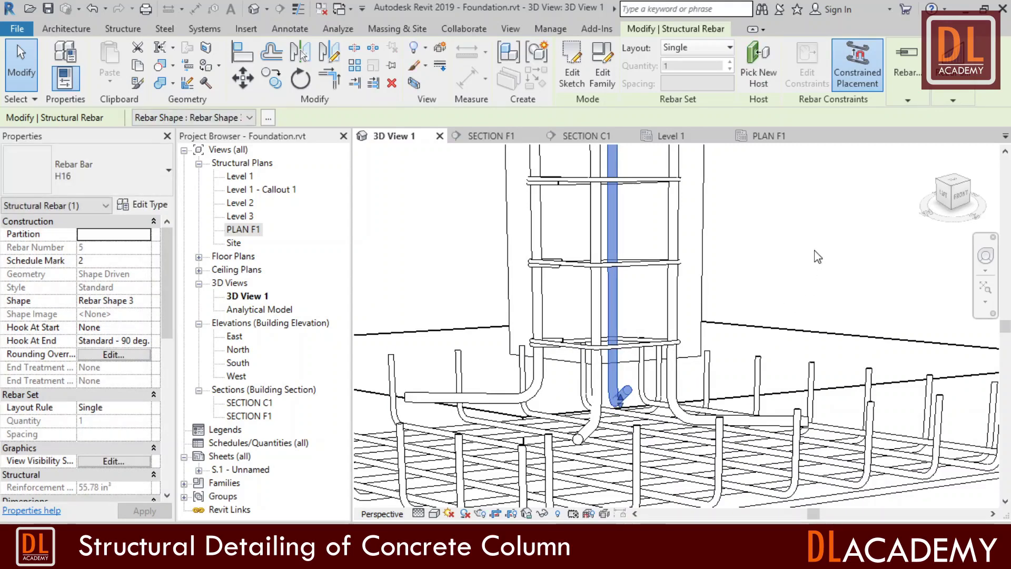
pyautogui.press('Escape')
pyautogui.scroll(-2, 769, 226)
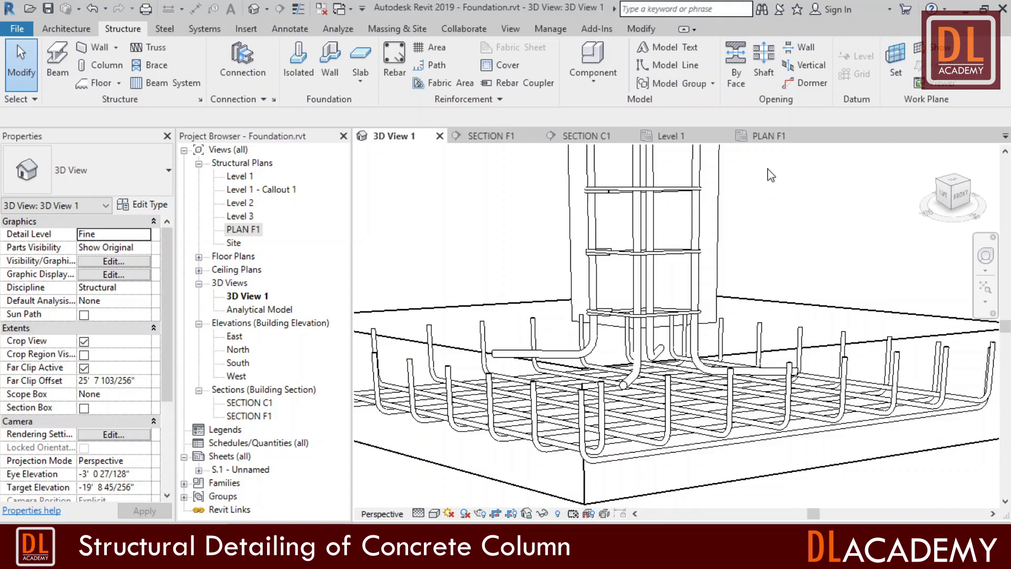
# Select the column dowel bars in PLAN F1 and set them to View unobscured
pyautogui.click(769, 137)
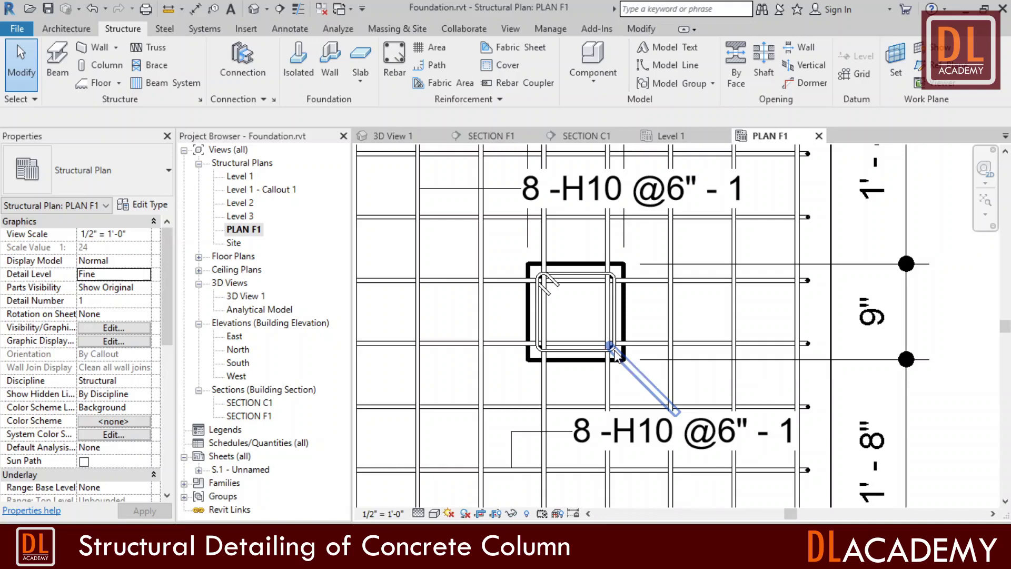
pyautogui.click(674, 396)
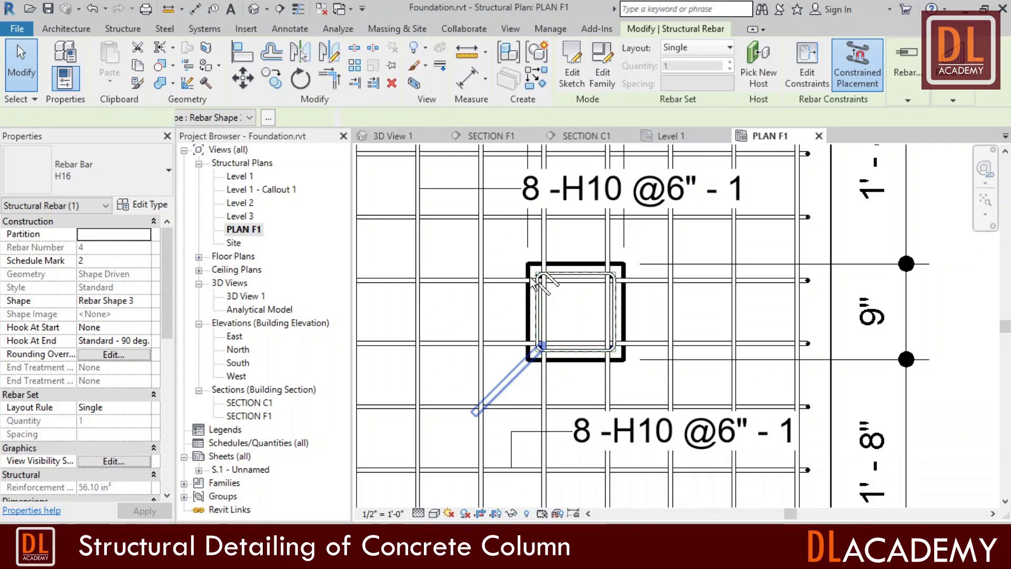
pyautogui.keyDown('ctrl'); pyautogui.click(527, 375); pyautogui.keyUp('ctrl')
pyautogui.keyDown('ctrl'); pyautogui.click(516, 267); pyautogui.keyUp('ctrl')
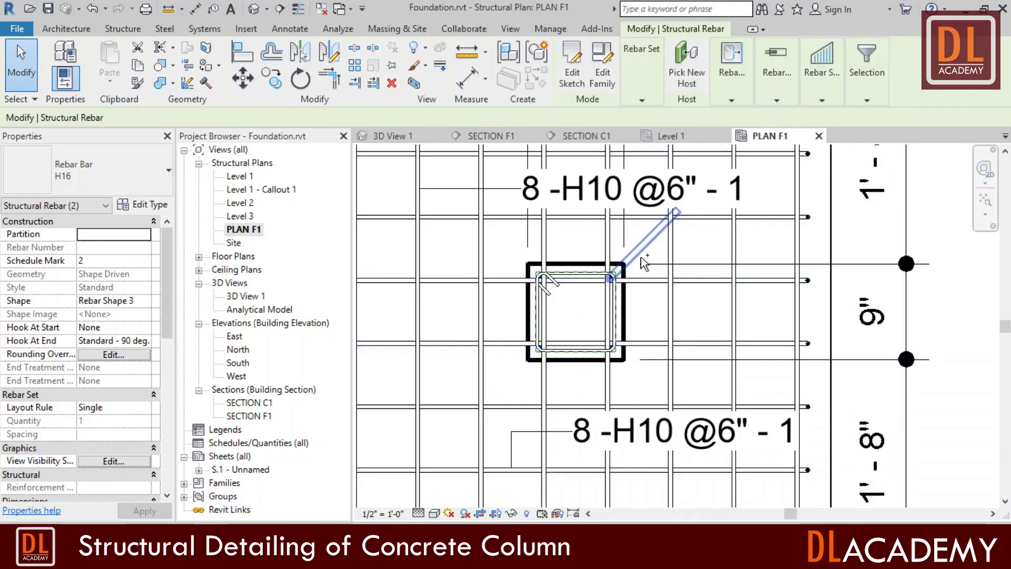
pyautogui.click(113, 460)
pyautogui.scroll(-2, 546, 379)
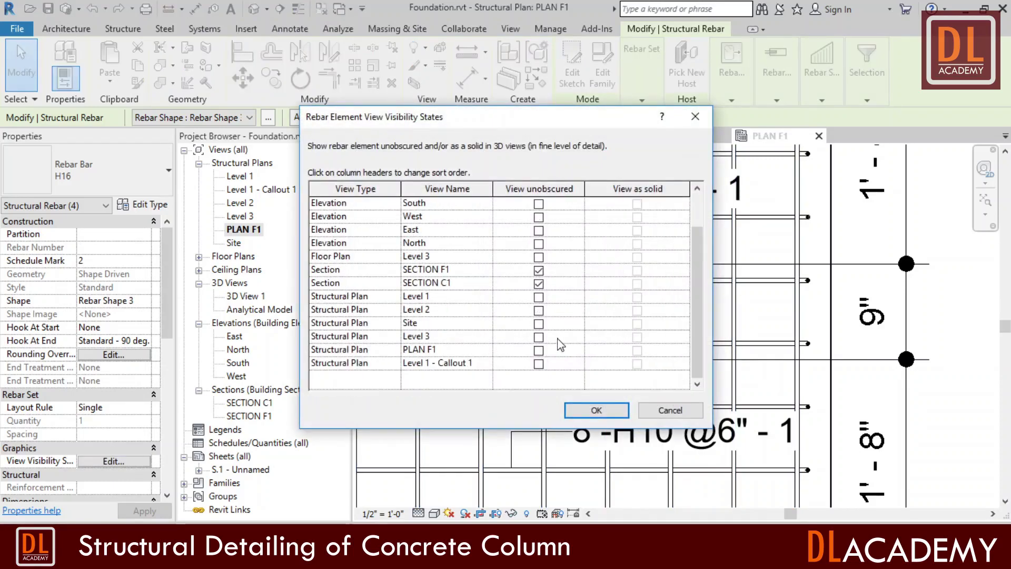
pyautogui.click(538, 350)
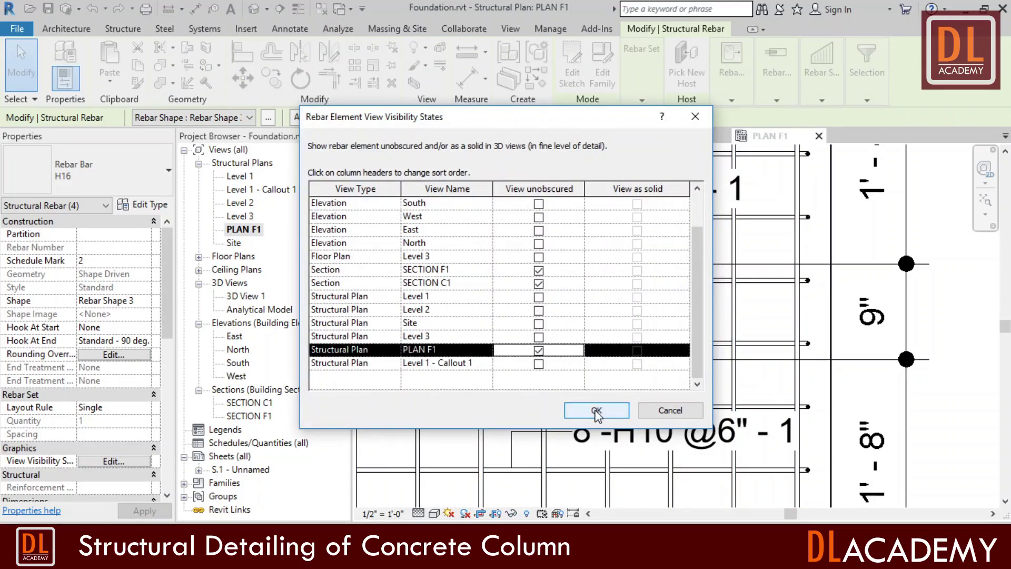
pyautogui.click(596, 410)
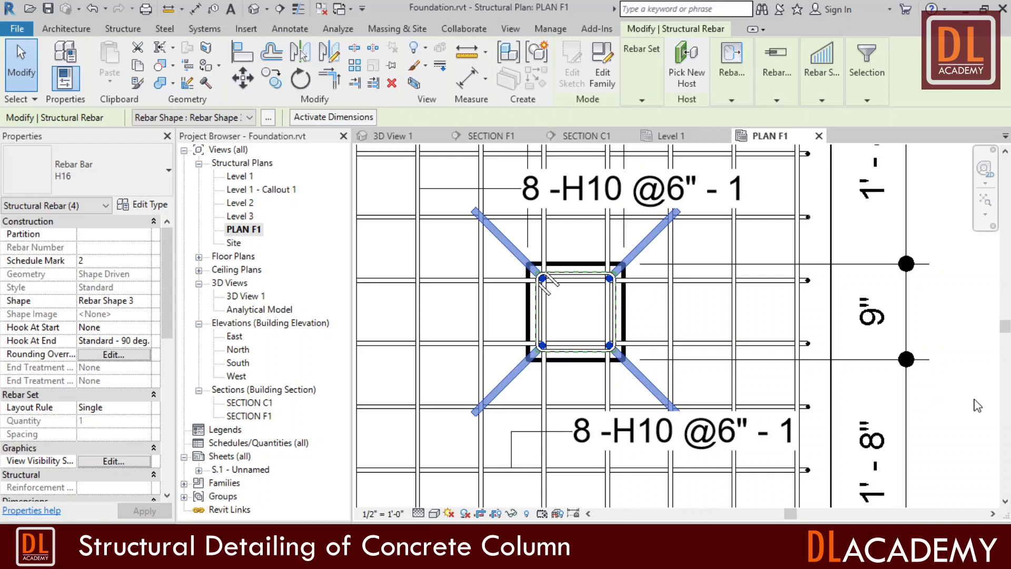
# Drag the lower 8 -H10 @6" - 1 tag down, clear of the splayed column bars
pyautogui.press('Escape')
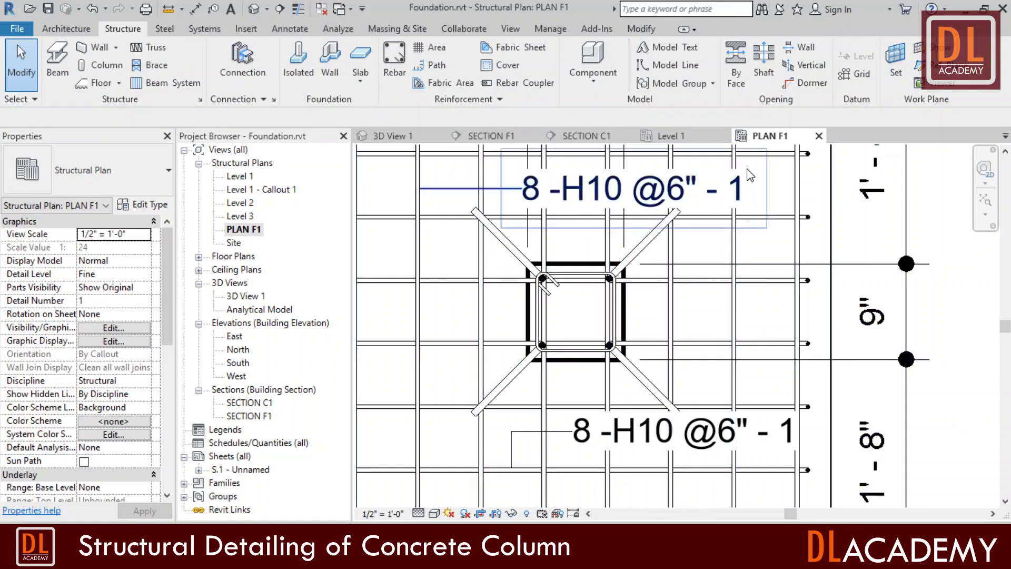
pyautogui.scroll(-2, 720, 424)
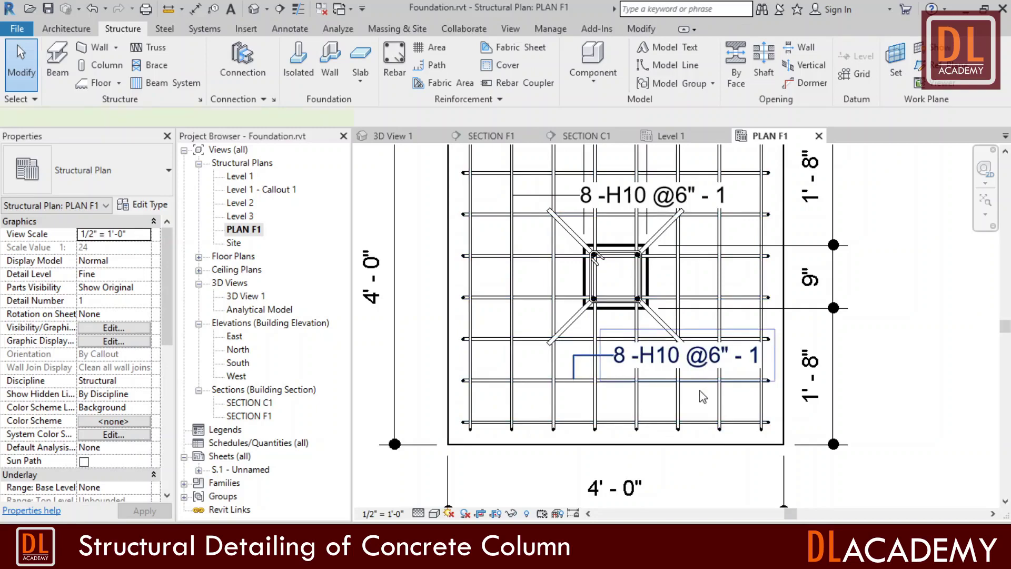
pyautogui.click(694, 375)
pyautogui.keyDown('ctrl'); pyautogui.moveTo(694, 375); pyautogui.dragTo(694, 421); pyautogui.keyUp('ctrl')
# Close the Level 1 view and zoom into the footing in SECTION F1
pyautogui.press('Escape')
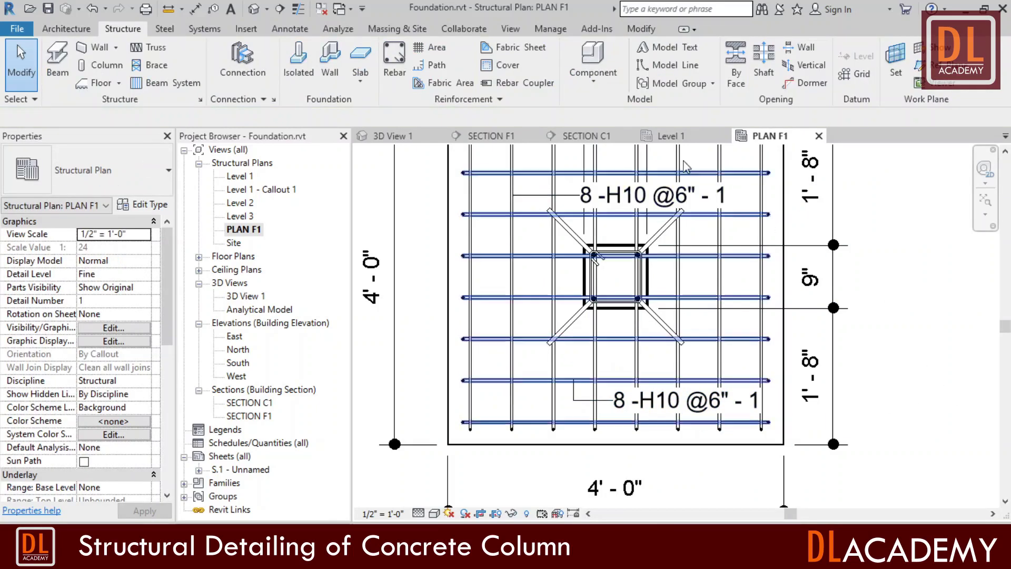
pyautogui.click(603, 140)
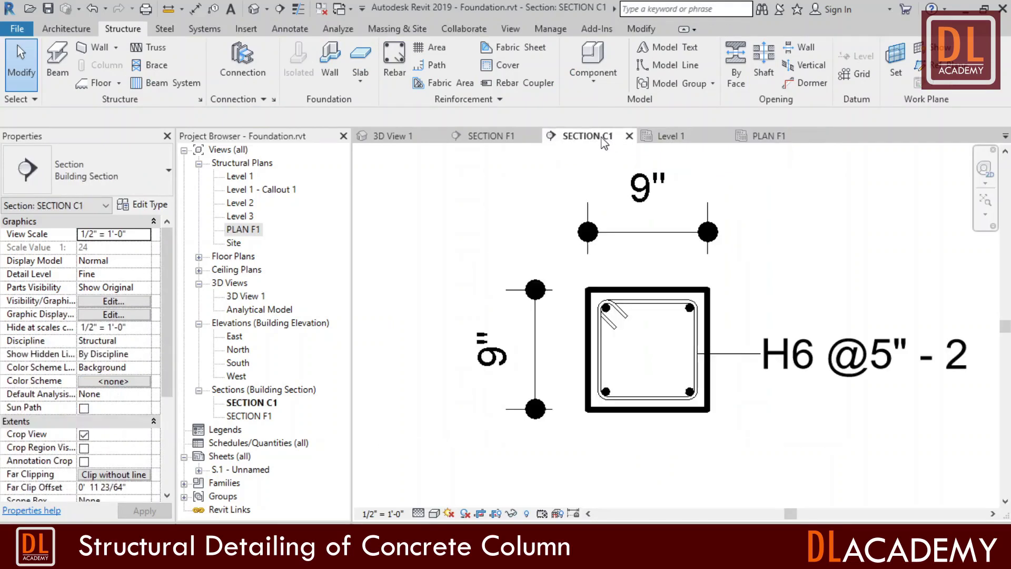
pyautogui.click(664, 138)
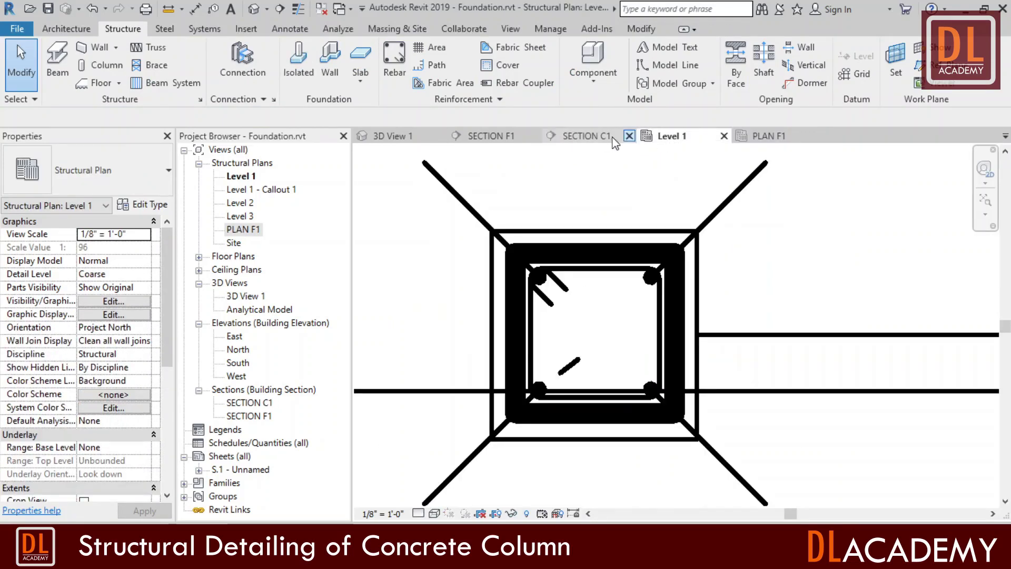
pyautogui.click(724, 136)
pyautogui.click(504, 141)
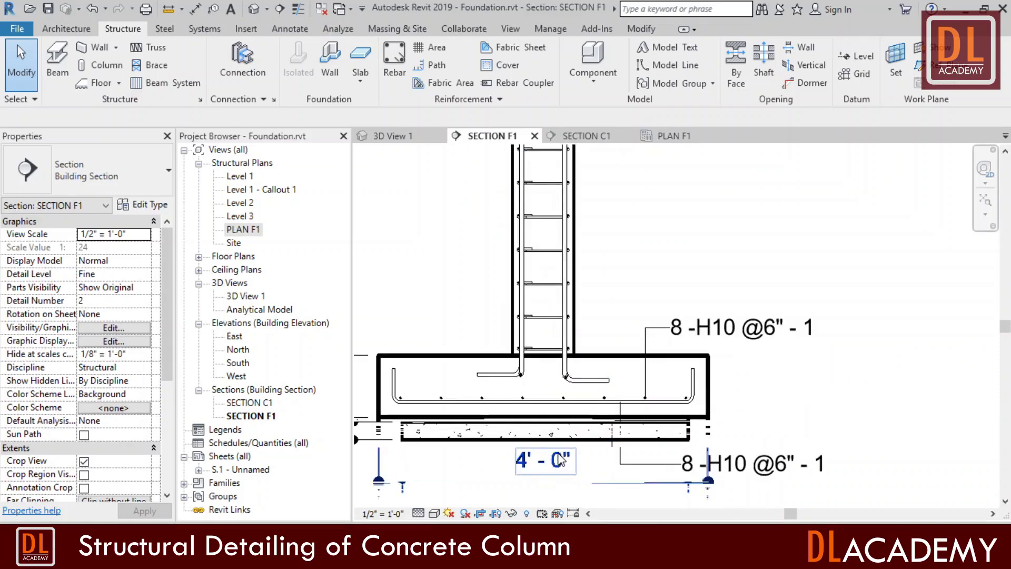
pyautogui.scroll(3, 521, 419)
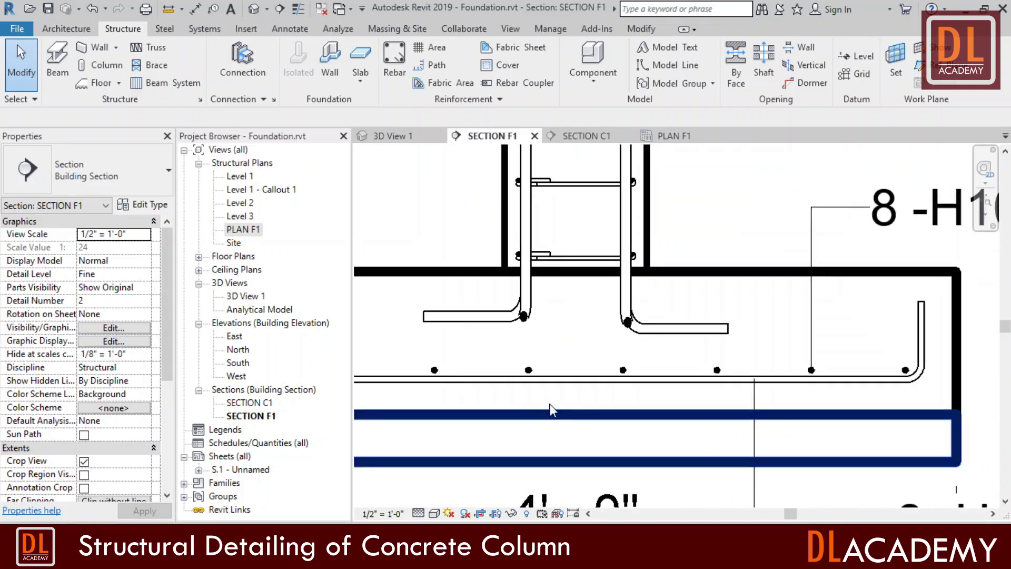
# Edit the right dowel's constraints and set its hook leg offset to -4"
pyautogui.click(753, 314)
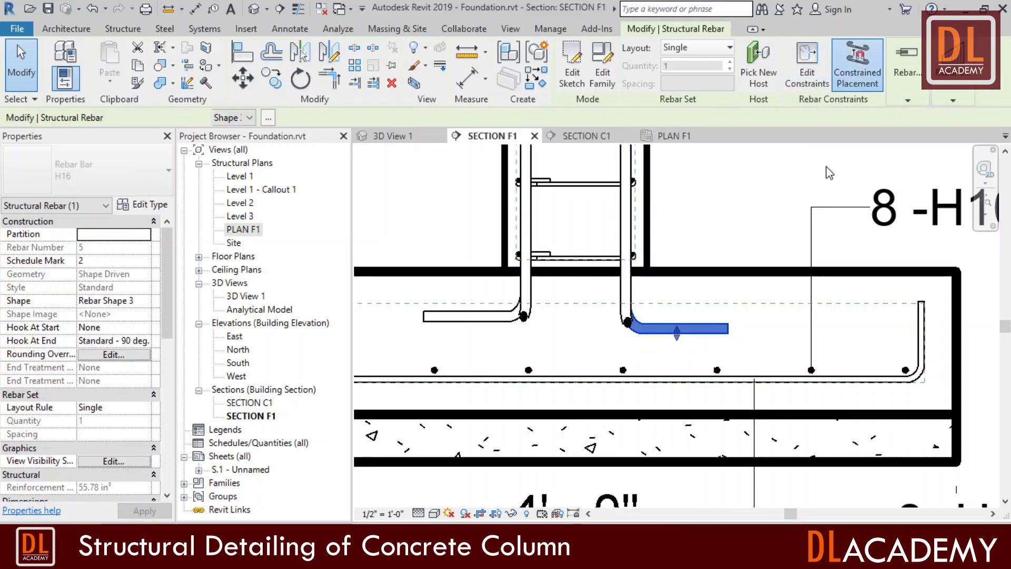
pyautogui.doubleClick(685, 330)
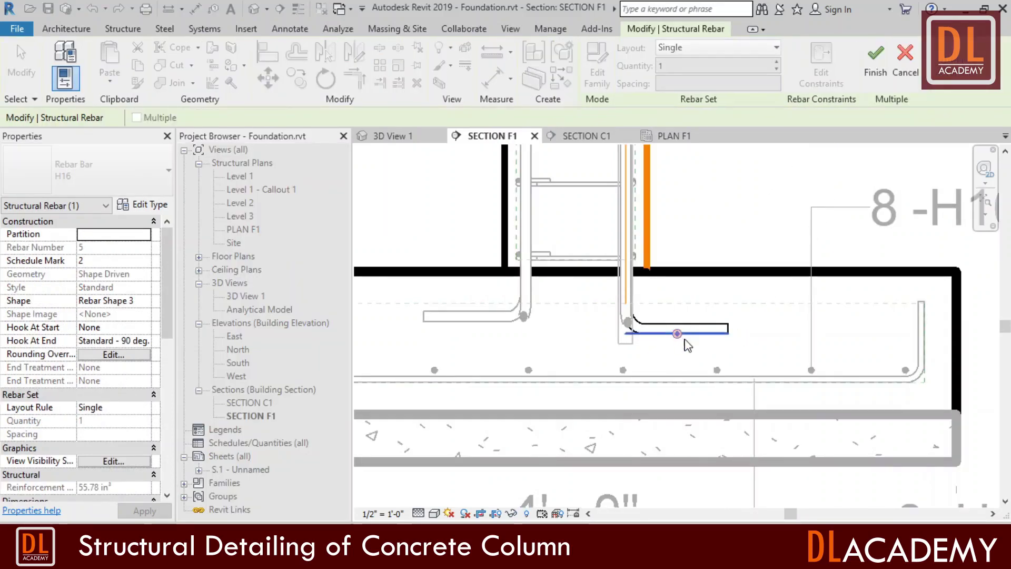
pyautogui.click(691, 342)
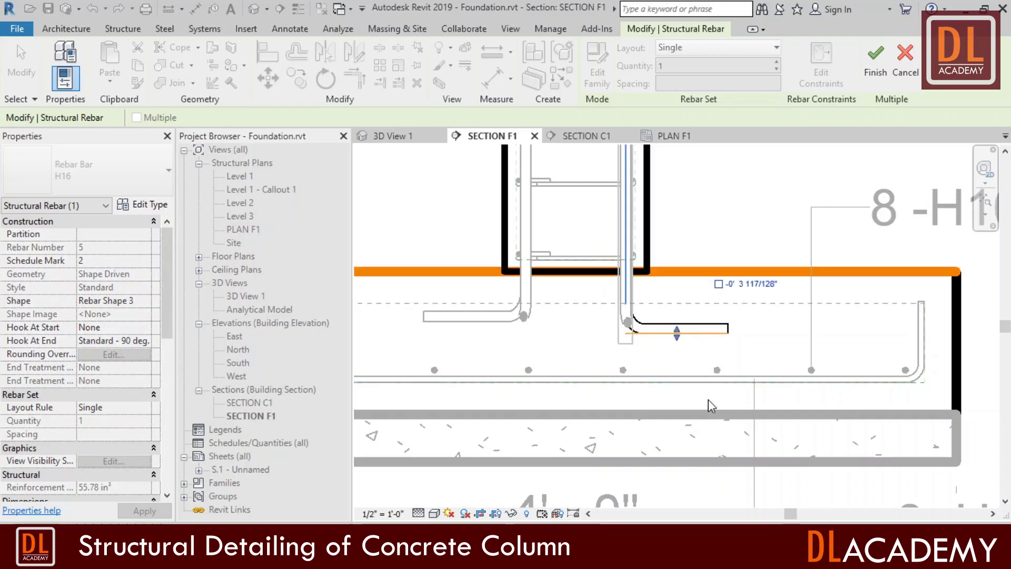
pyautogui.click(706, 419)
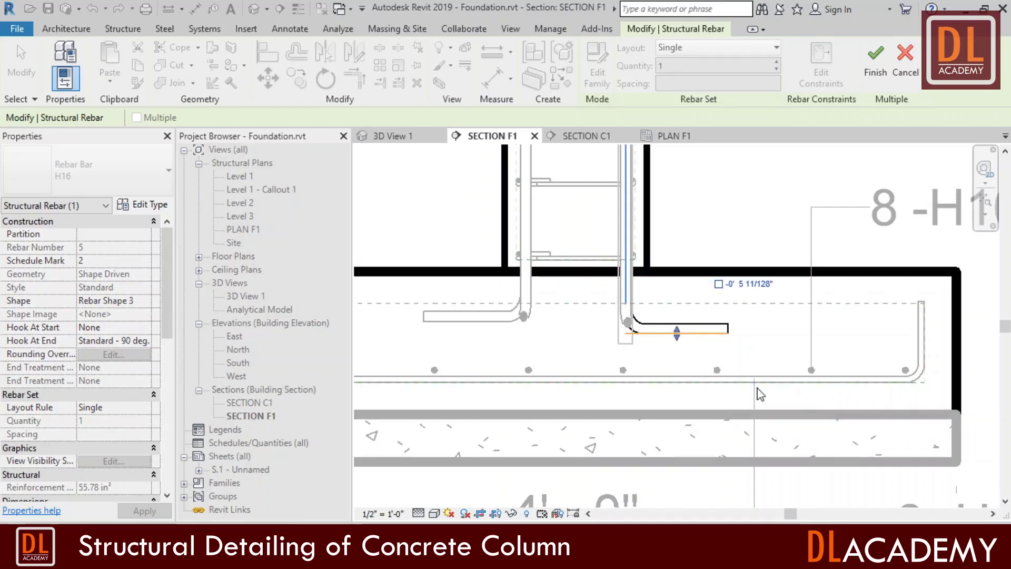
pyautogui.click(759, 287)
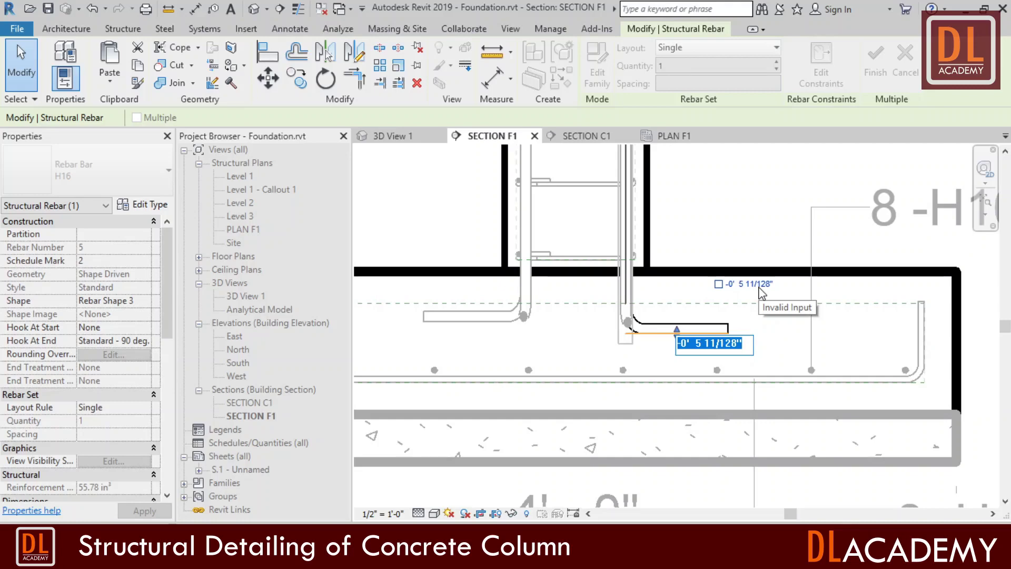
pyautogui.press('BackSpace')
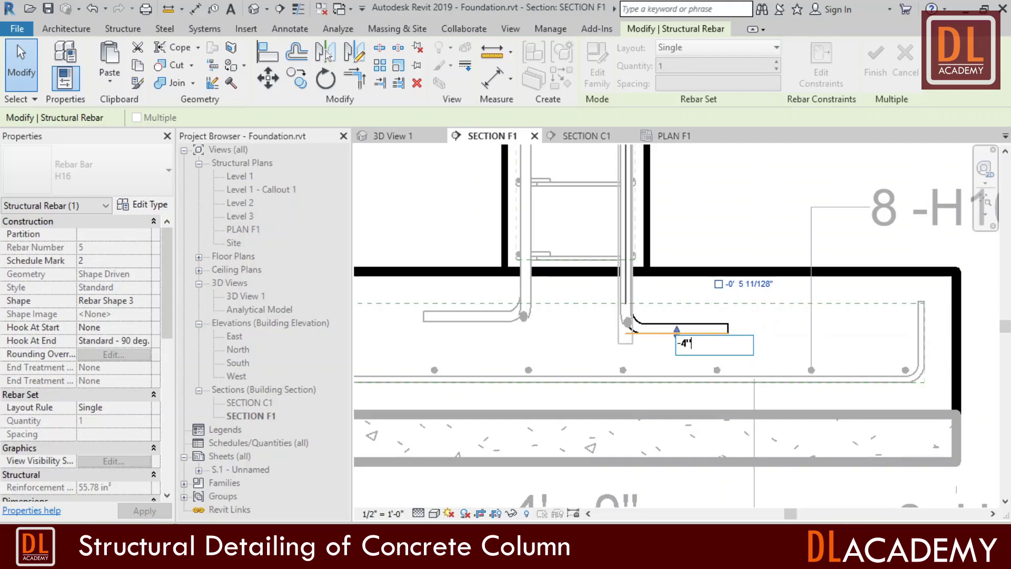
pyautogui.write('-4"')
pyautogui.press('Return')
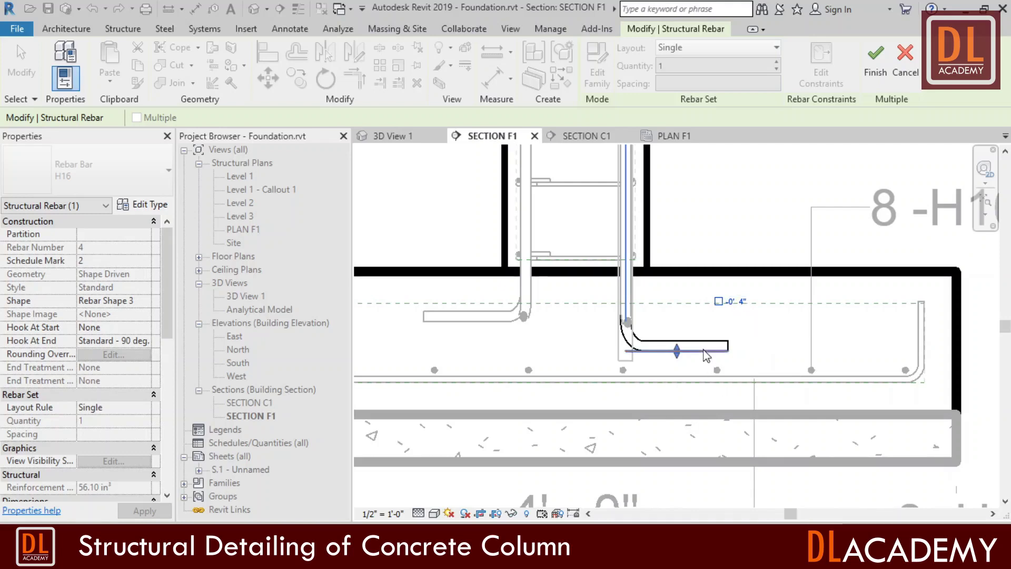
# Adjust the right dowel's hook leg offset to 3 1/2" and finish editing
pyautogui.click(741, 304)
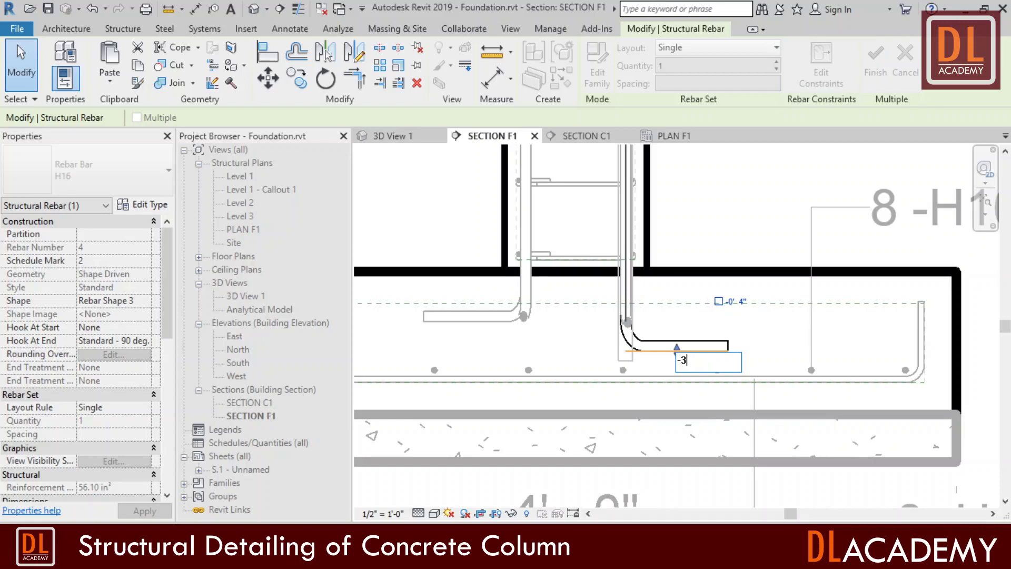
pyautogui.press('Return')
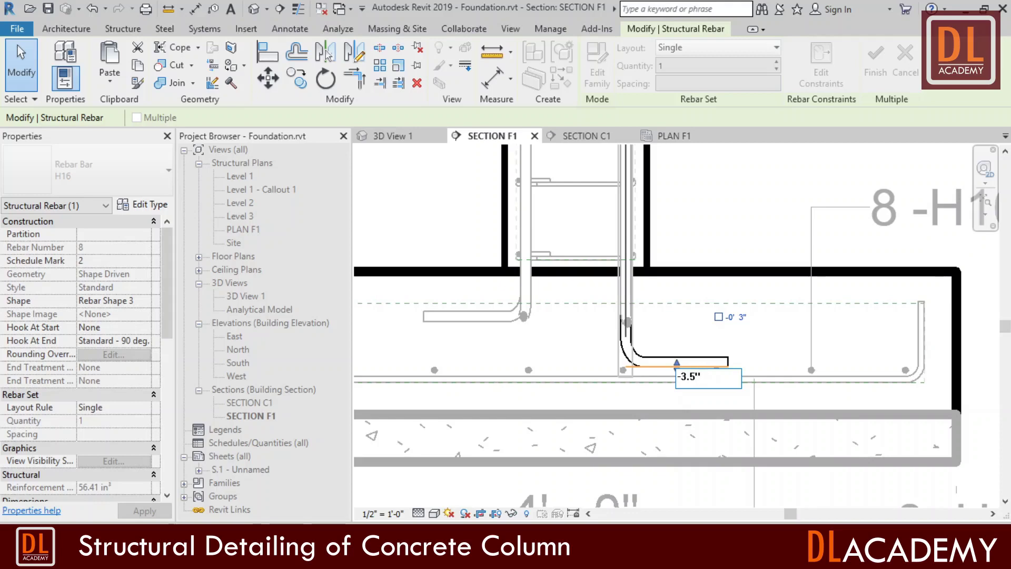
pyautogui.press('Return')
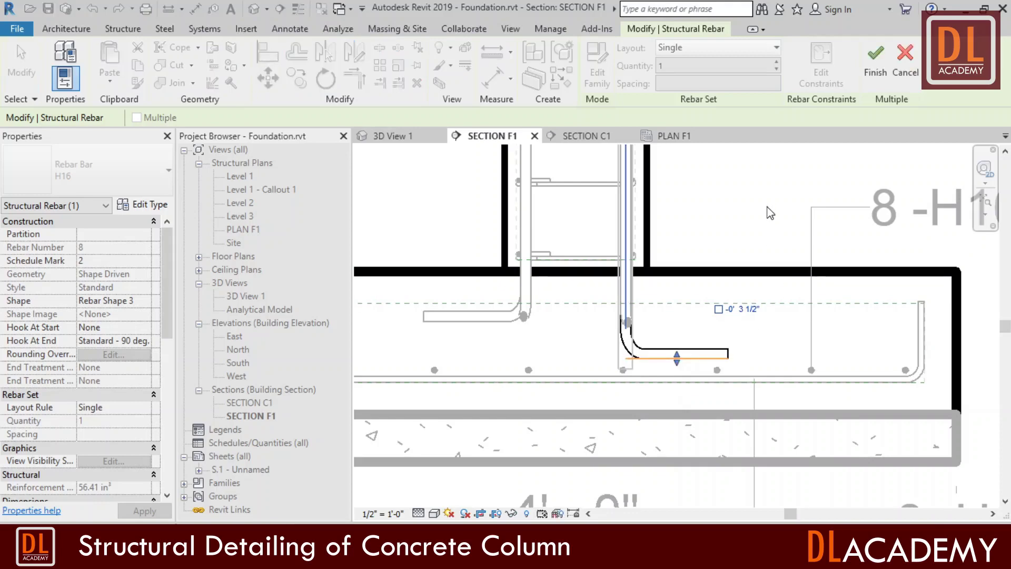
pyautogui.click(869, 71)
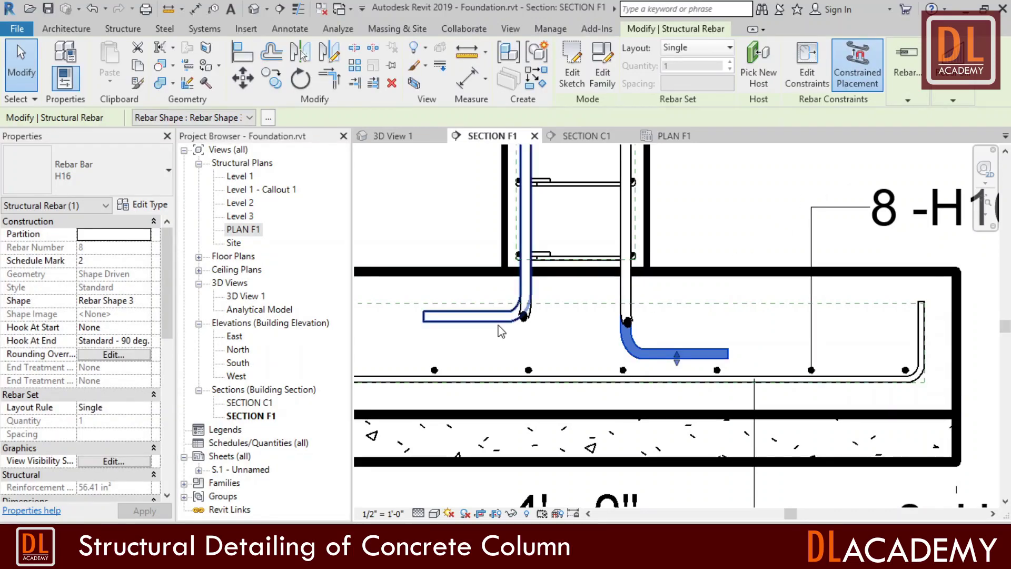
# Constrain the left dowel's hook leg to a 3 1/2" offset so it points left
pyautogui.click(474, 316)
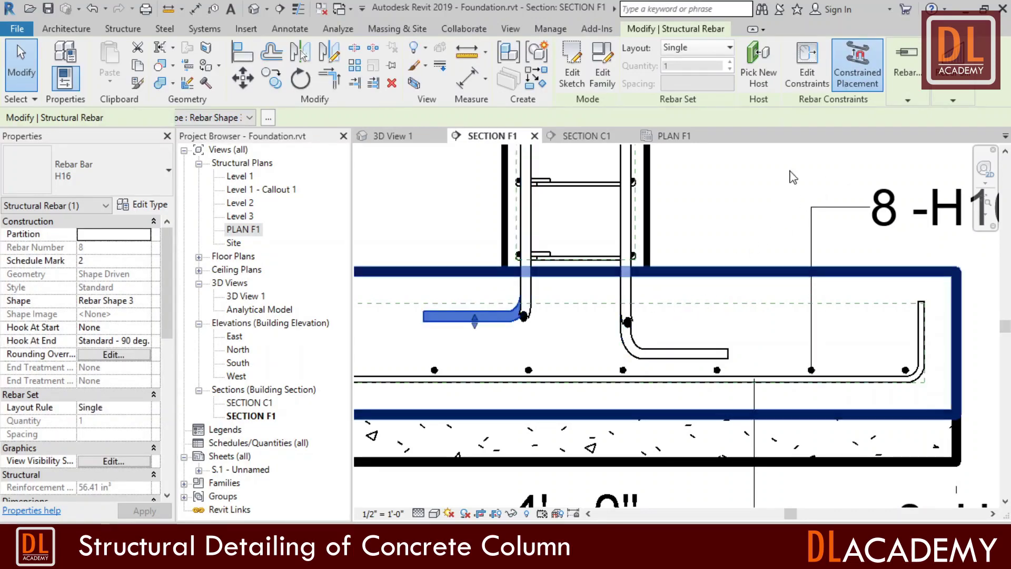
pyautogui.click(807, 73)
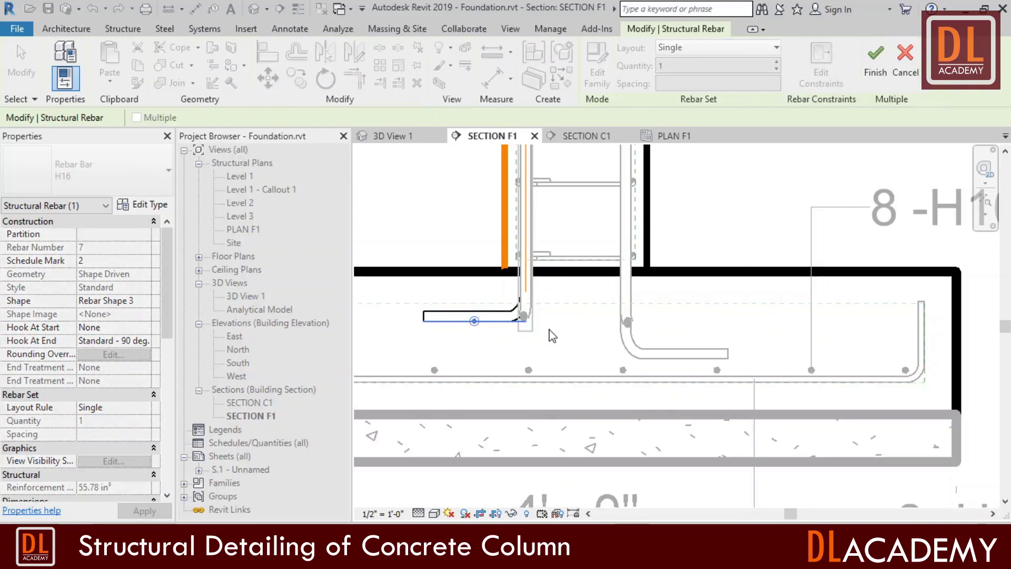
pyautogui.click(474, 321)
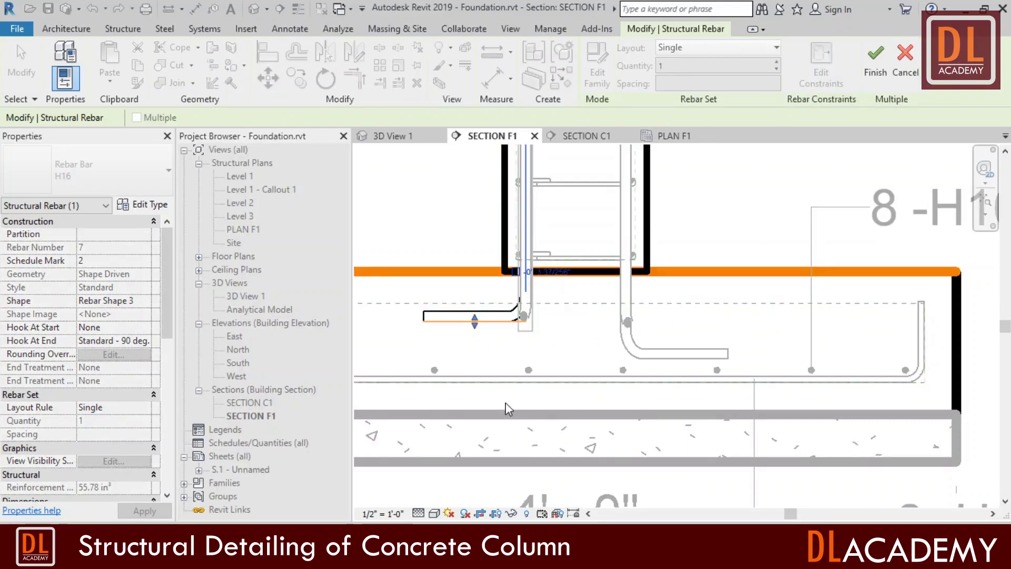
pyautogui.click(552, 415)
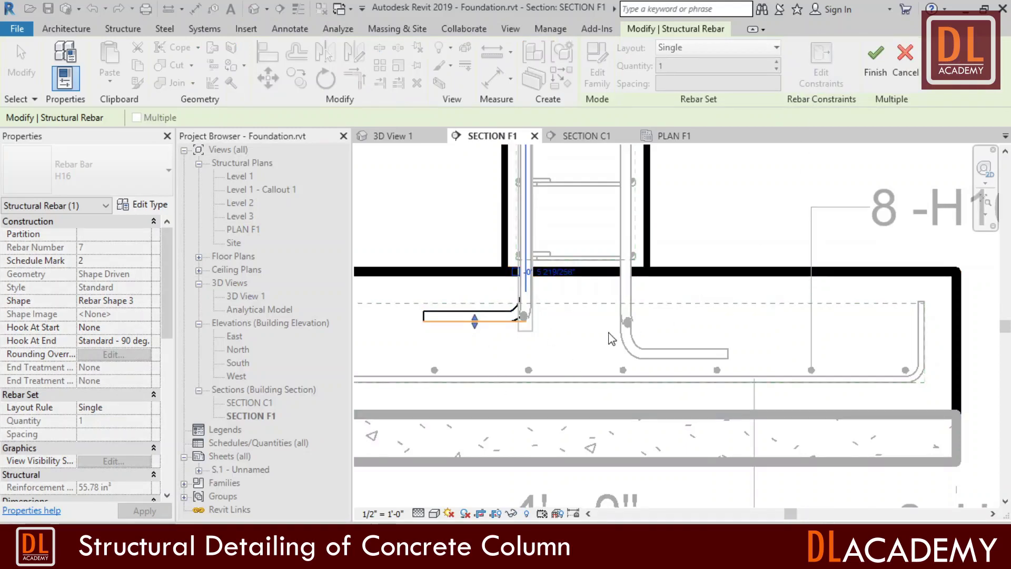
pyautogui.click(555, 272)
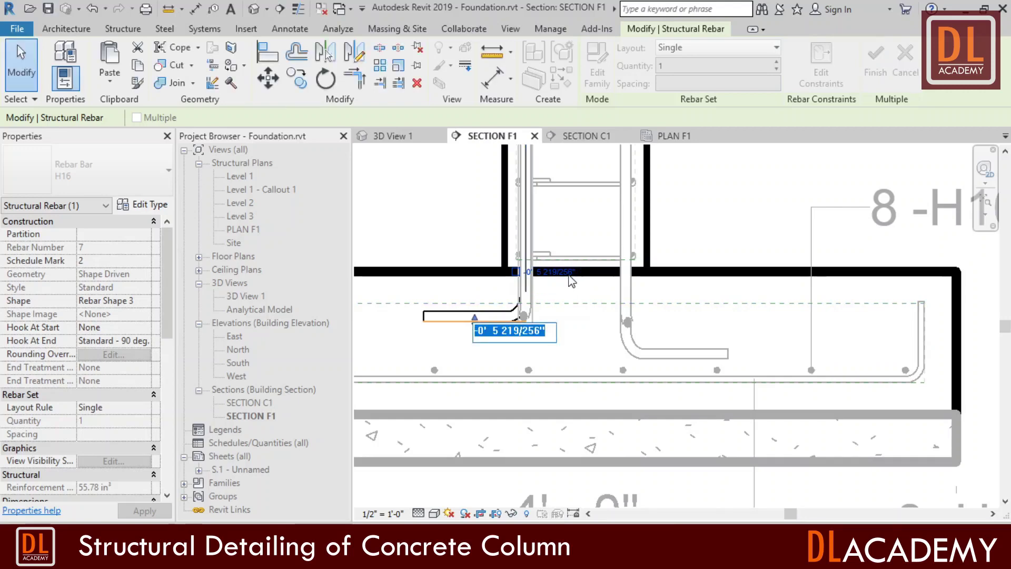
pyautogui.press('BackSpace')
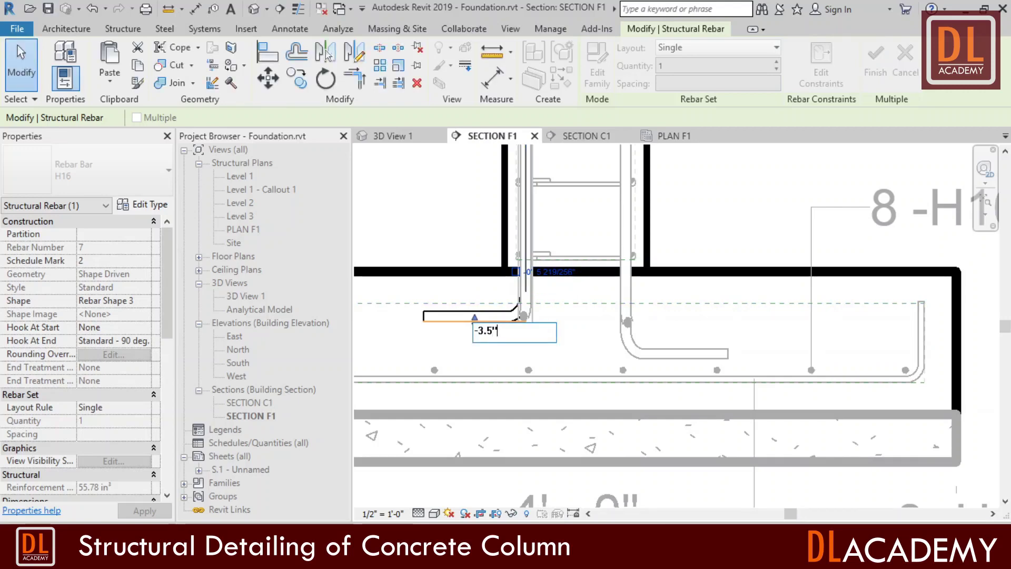
pyautogui.press('Return')
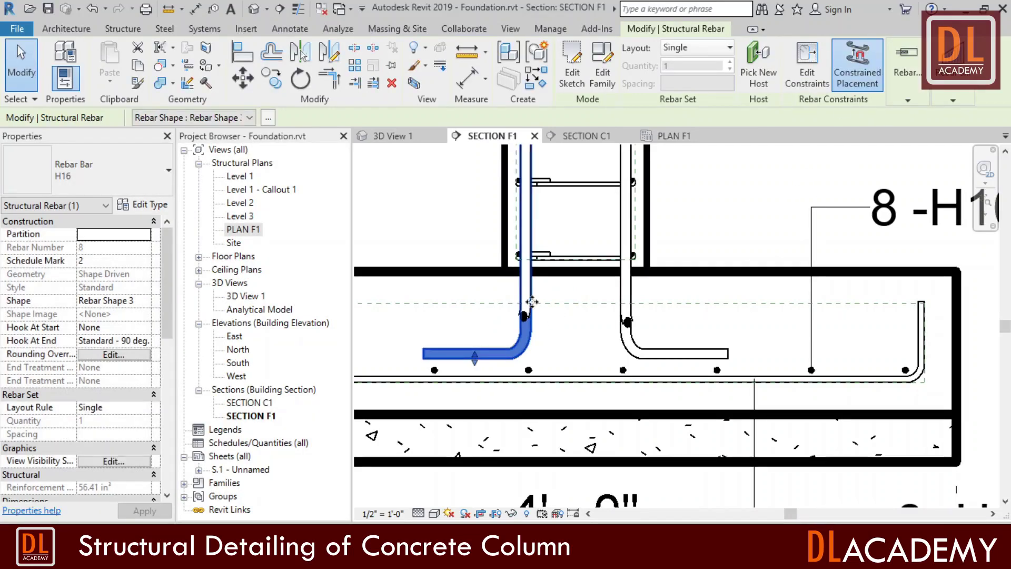
# Set the right column dowel's hook constraint to 3½"
pyautogui.click(653, 316)
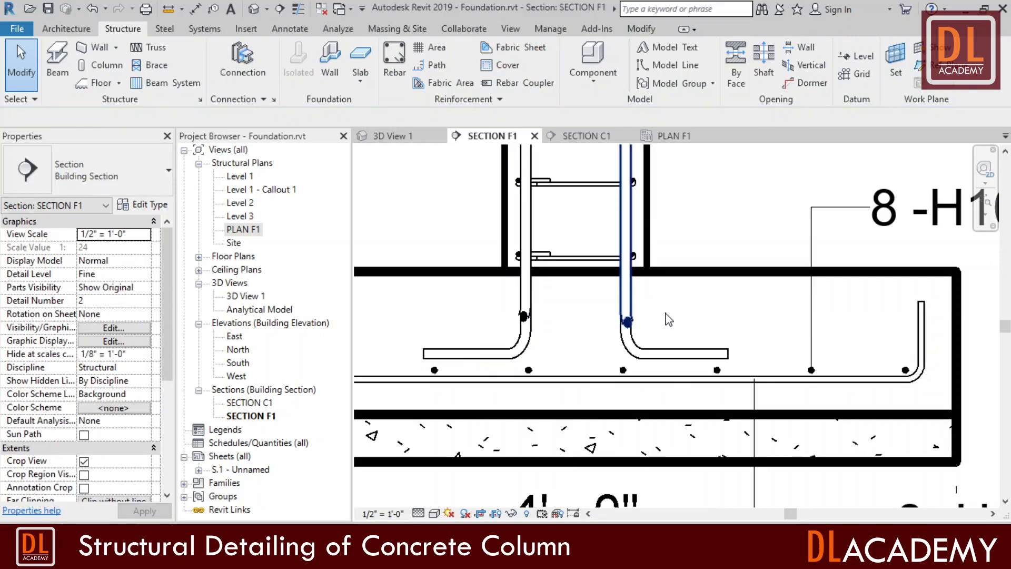
pyautogui.click(668, 320)
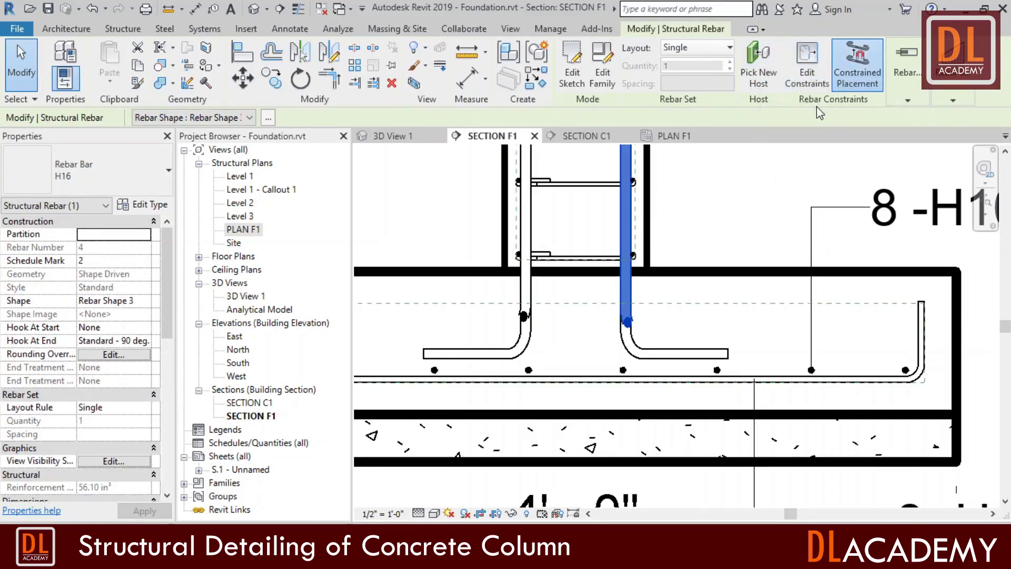
pyautogui.click(807, 63)
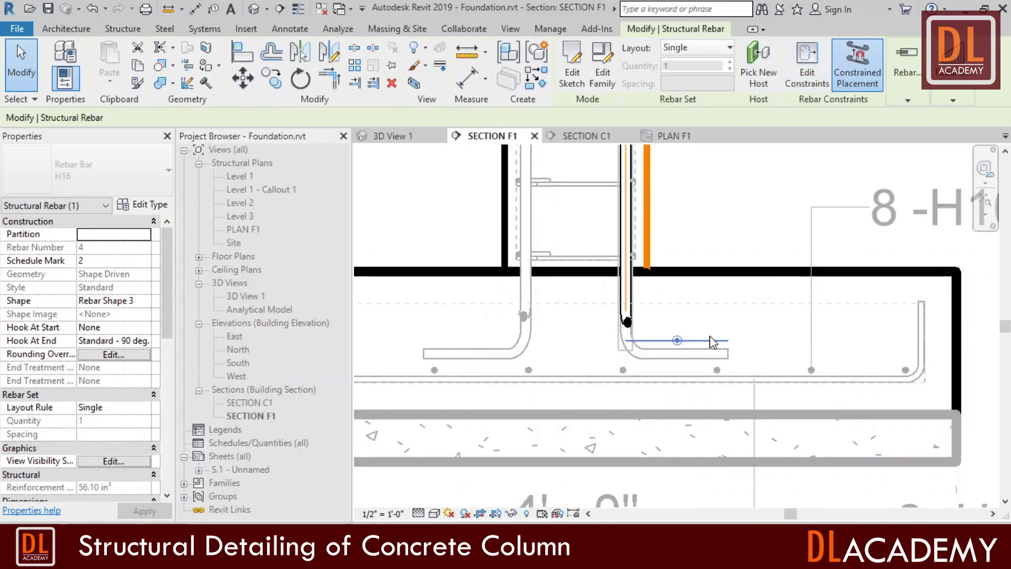
pyautogui.click(712, 341)
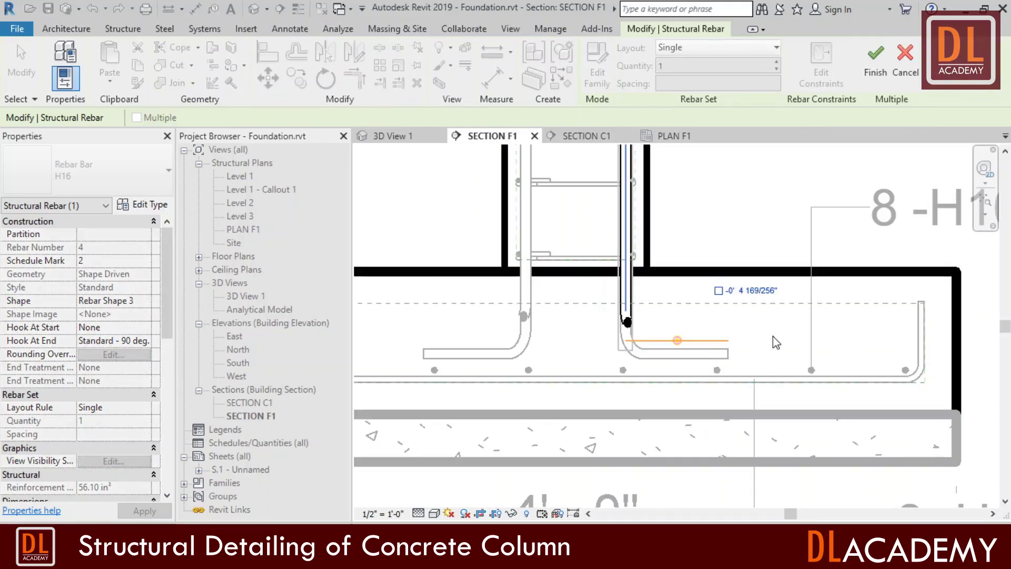
pyautogui.click(774, 291)
pyautogui.press('BackSpace')
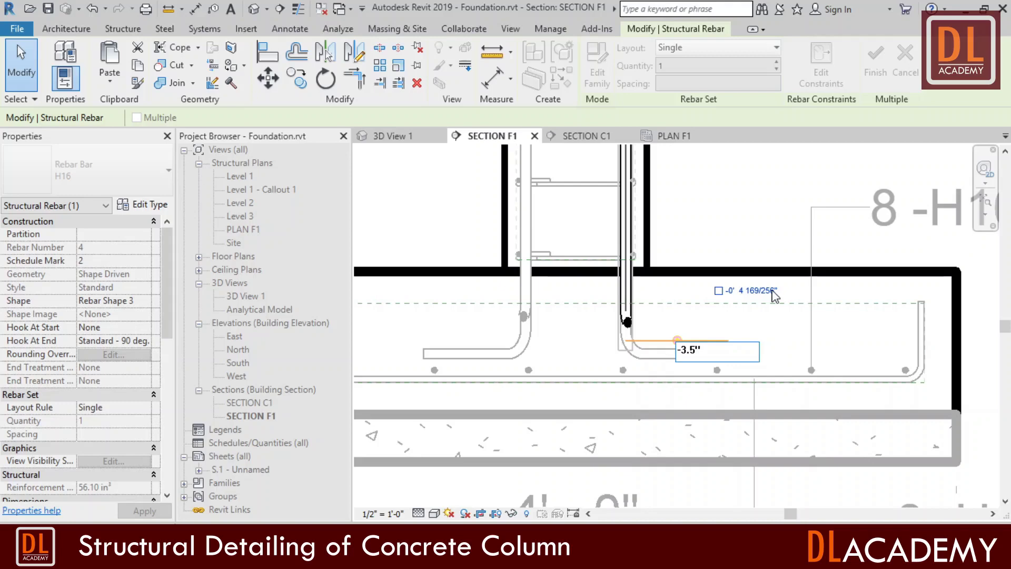
pyautogui.press('Return')
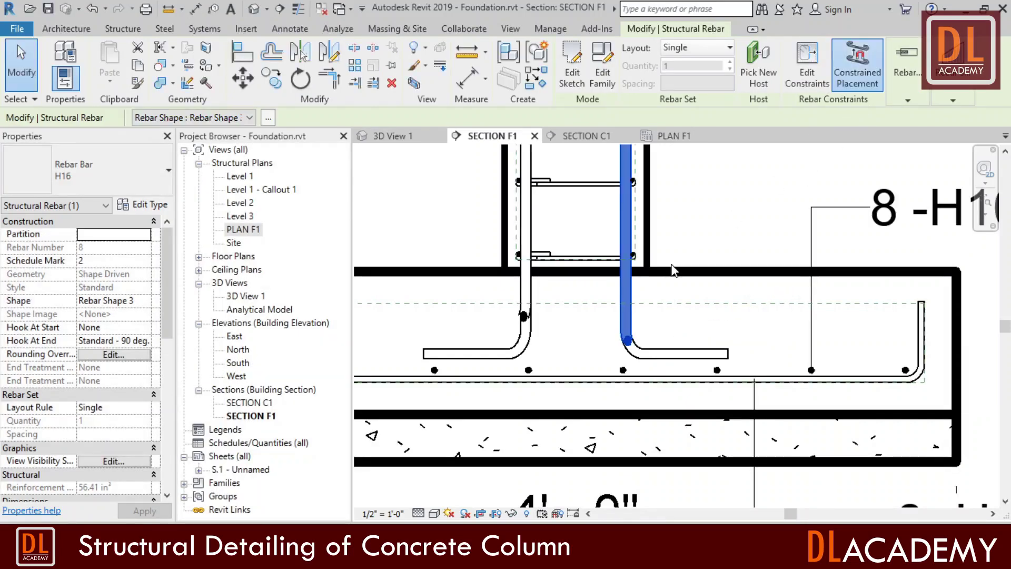
# Set the left column dowel's hook constraint to 3½" and finish the rebar edits
pyautogui.click(807, 65)
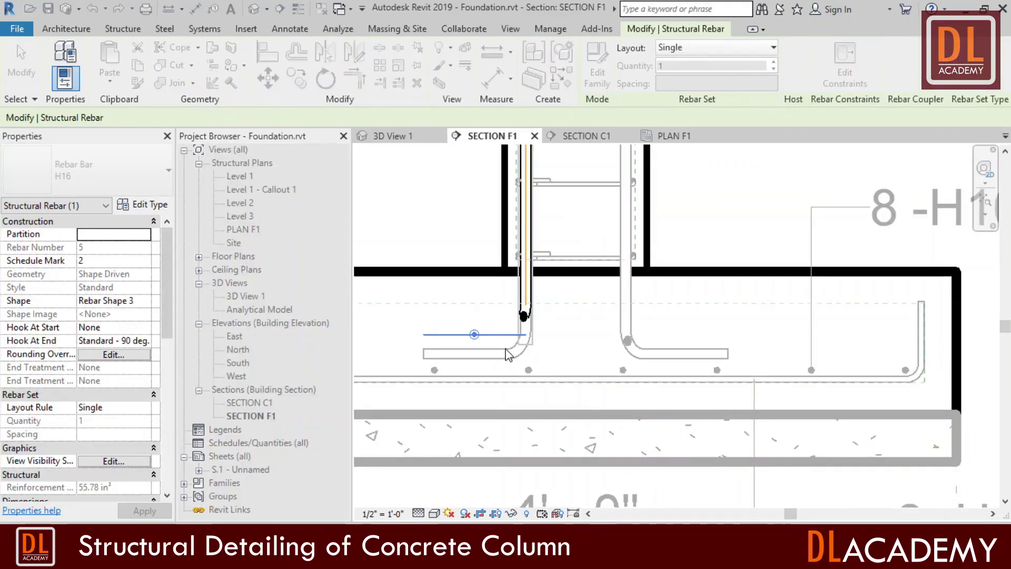
pyautogui.click(474, 334)
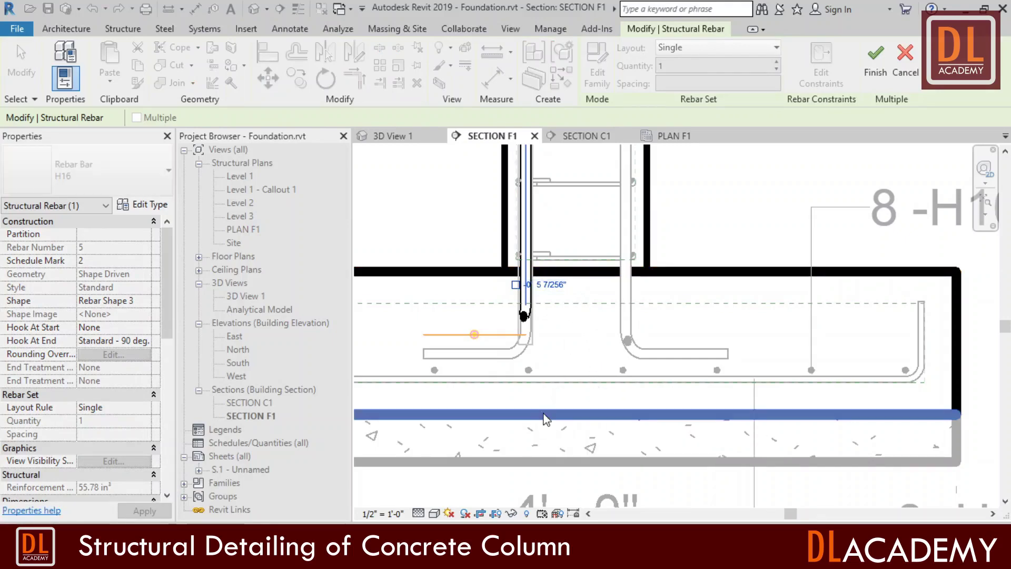
pyautogui.click(553, 285)
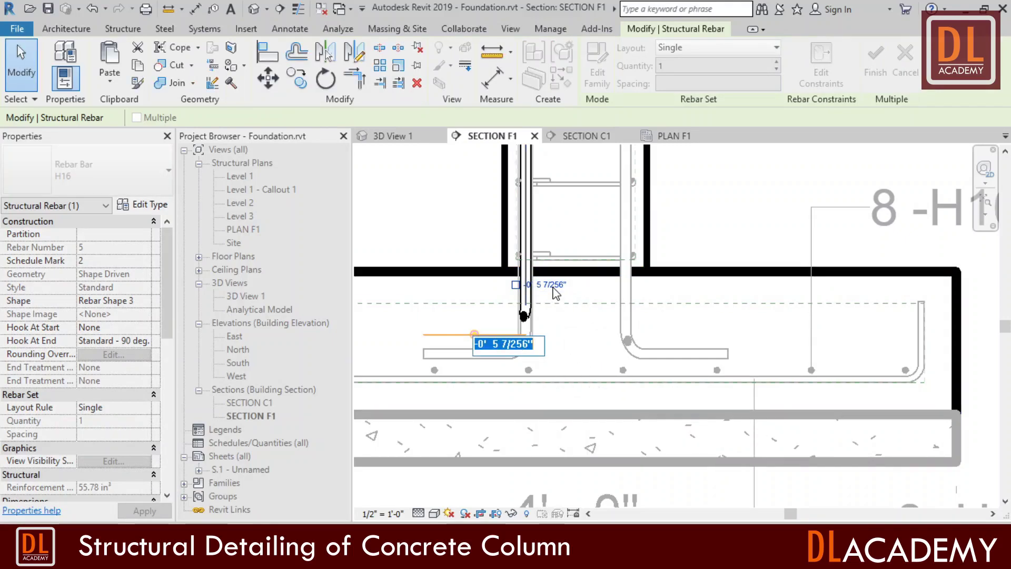
pyautogui.press('BackSpace')
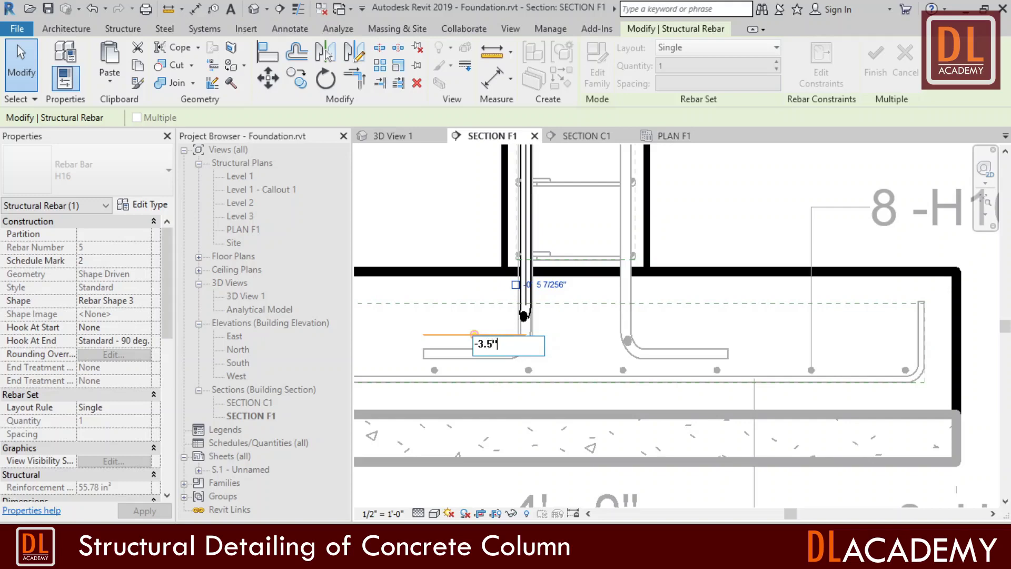
pyautogui.press('Return')
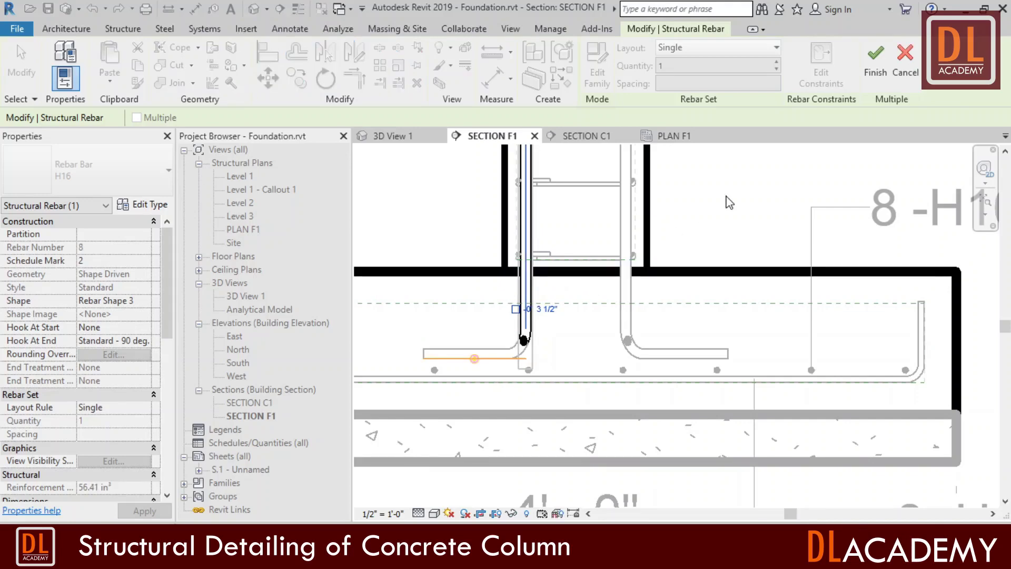
pyautogui.press('Return')
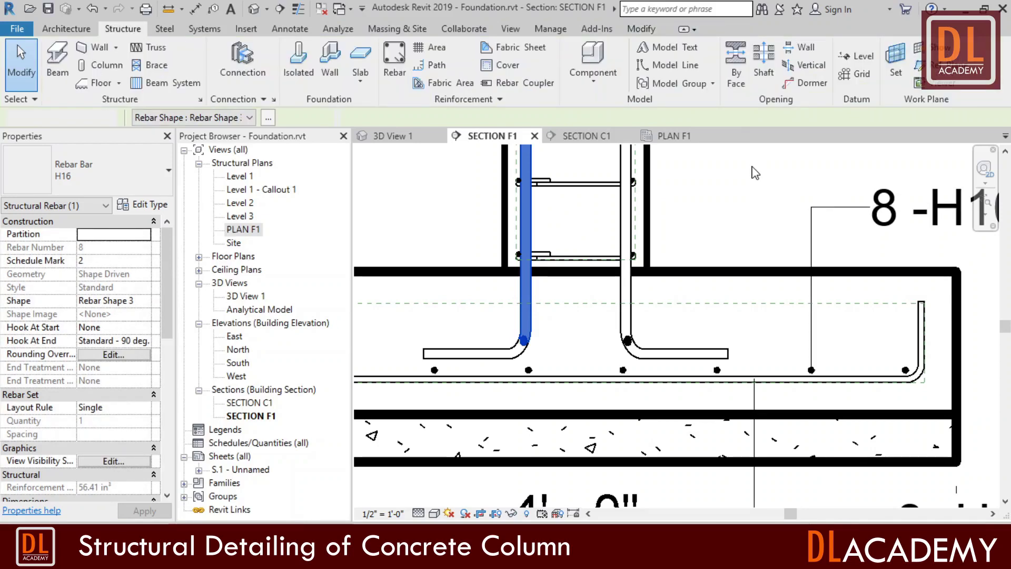
pyautogui.click(754, 174)
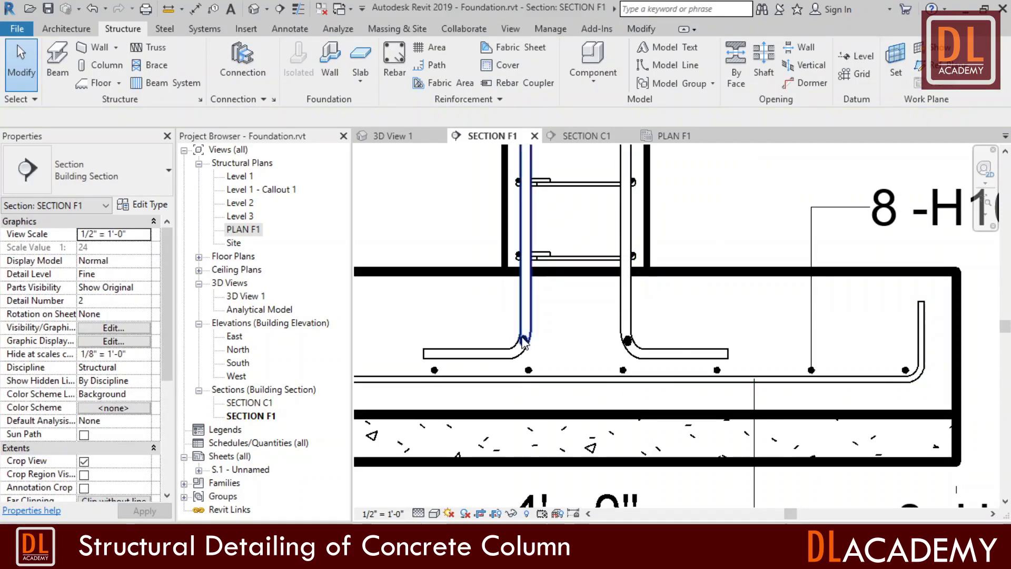
# Select both column dowels, cancel the selection, and zoom out to check SECTION F1
pyautogui.click(587, 354)
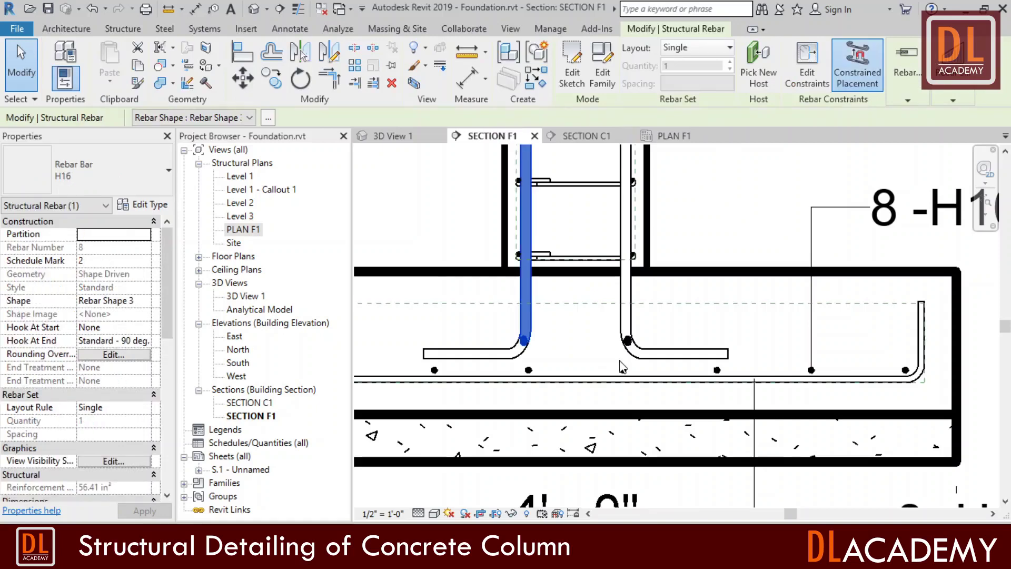
pyautogui.keyDown('ctrl'); pyautogui.click(625, 357); pyautogui.keyUp('ctrl')
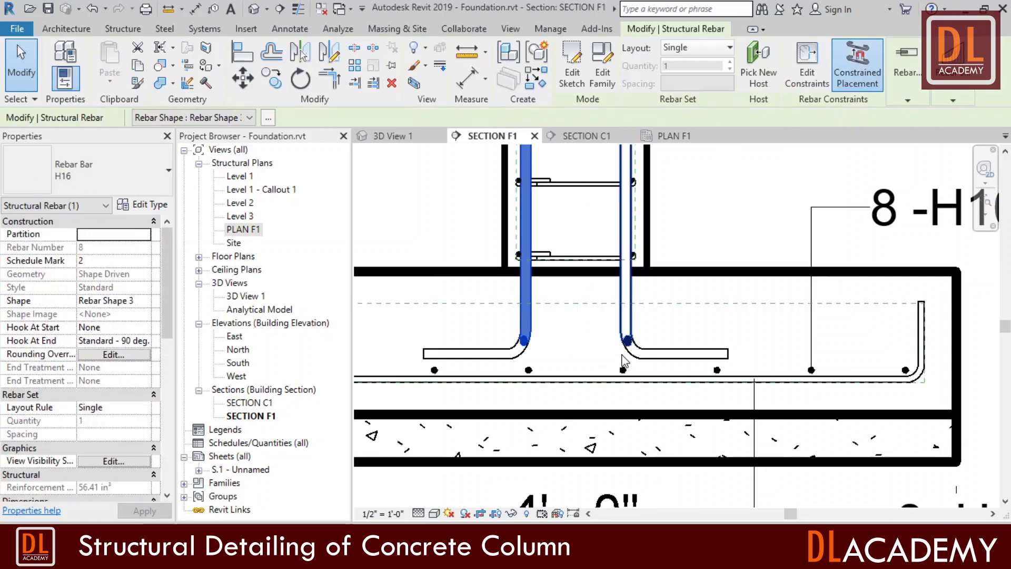
pyautogui.rightClick(760, 286)
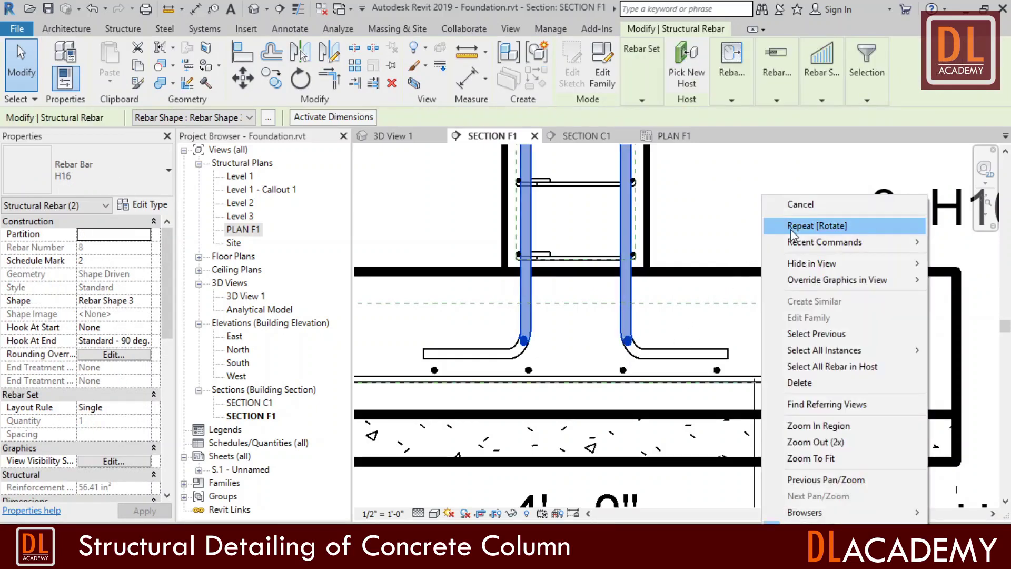
pyautogui.click(700, 260)
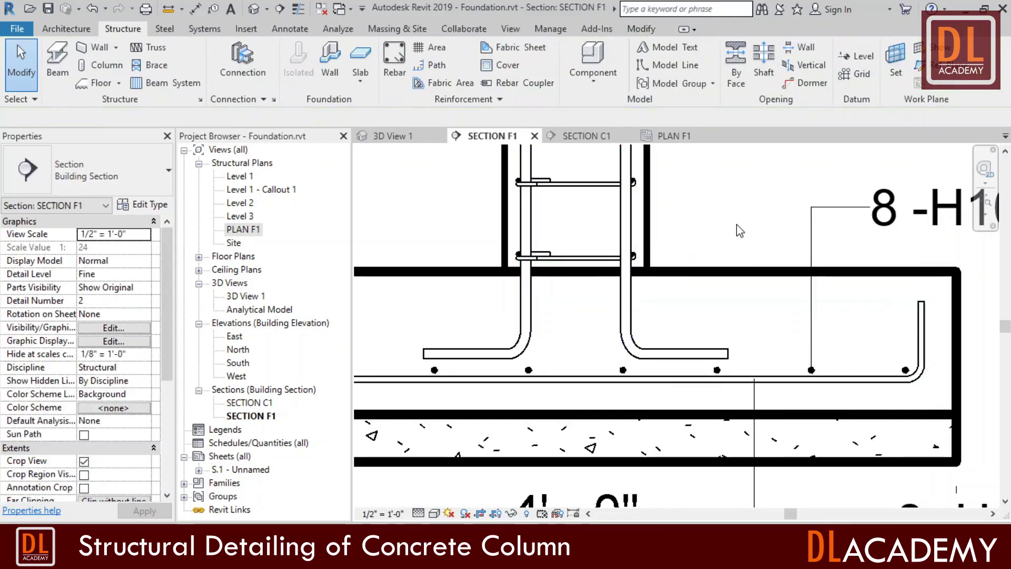
pyautogui.scroll(-3, 721, 242)
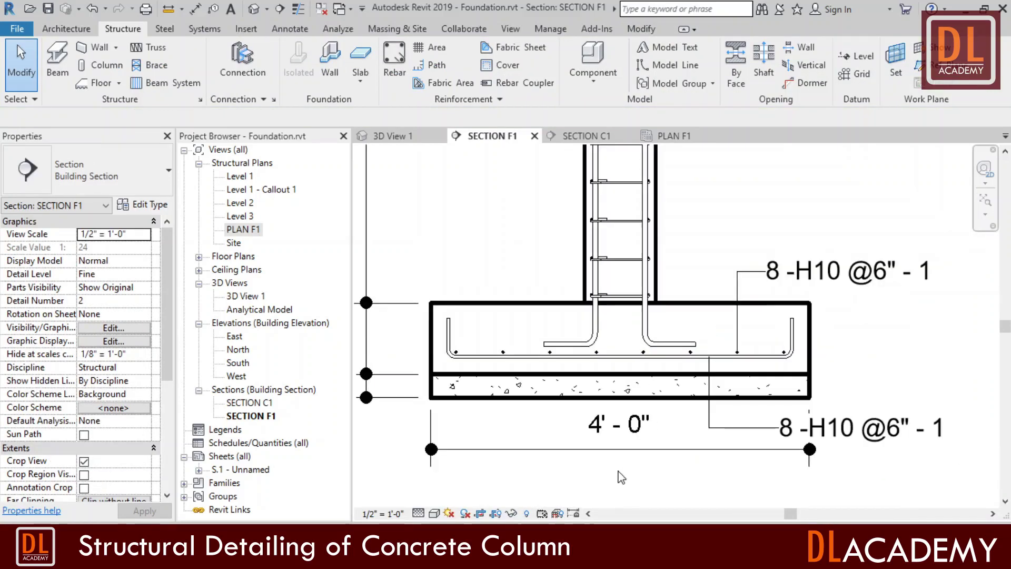
# Switch to the PLAN F1 footing plan view
pyautogui.click(676, 140)
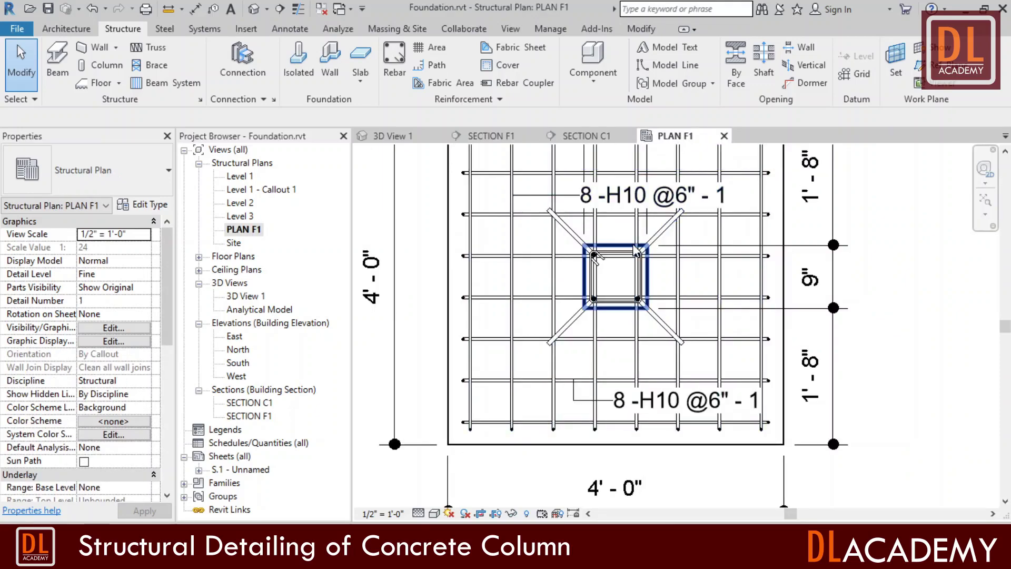
pyautogui.scroll(2, 635, 244)
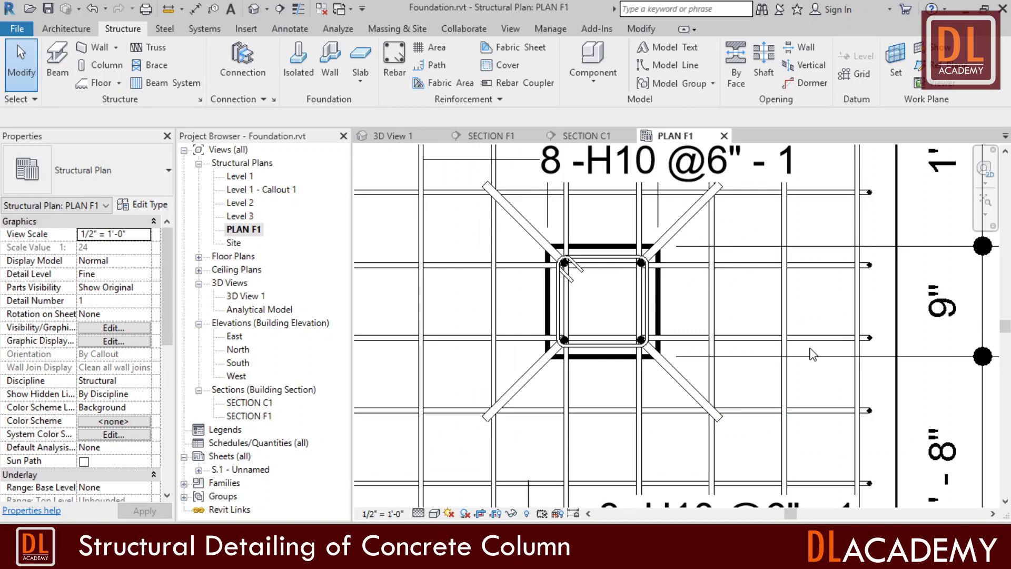
pyautogui.scroll(-3, 811, 363)
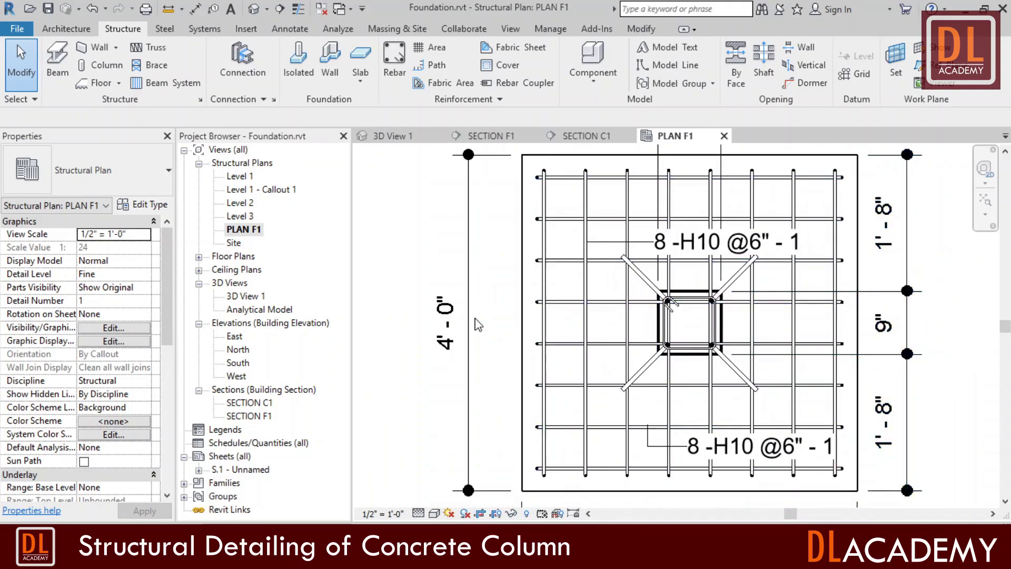
# In SECTION C1, add an aligned 9" width dimension above the column
pyautogui.click(587, 136)
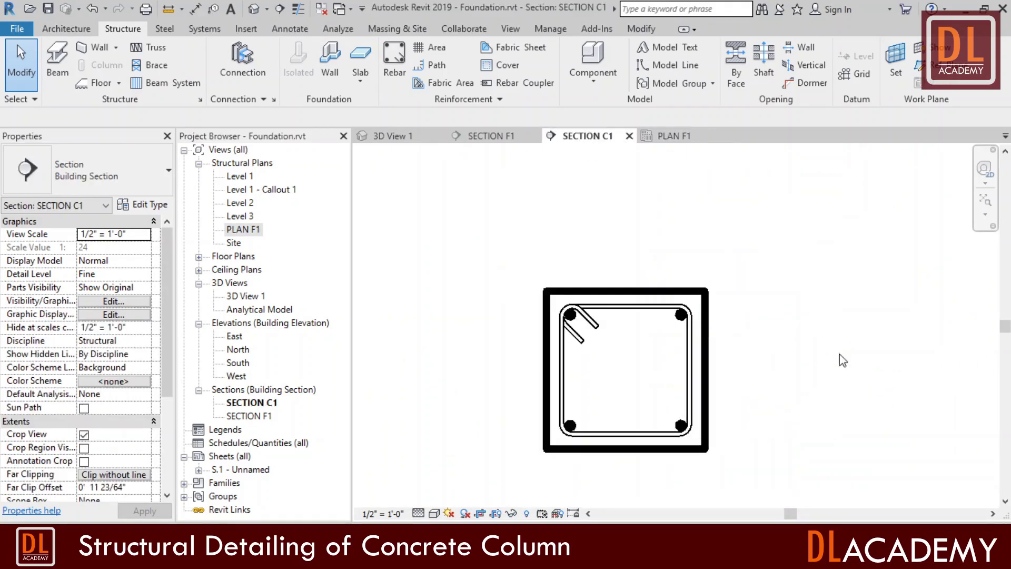
pyautogui.scroll(-1, 785, 281)
pyautogui.scroll(2, 753, 472)
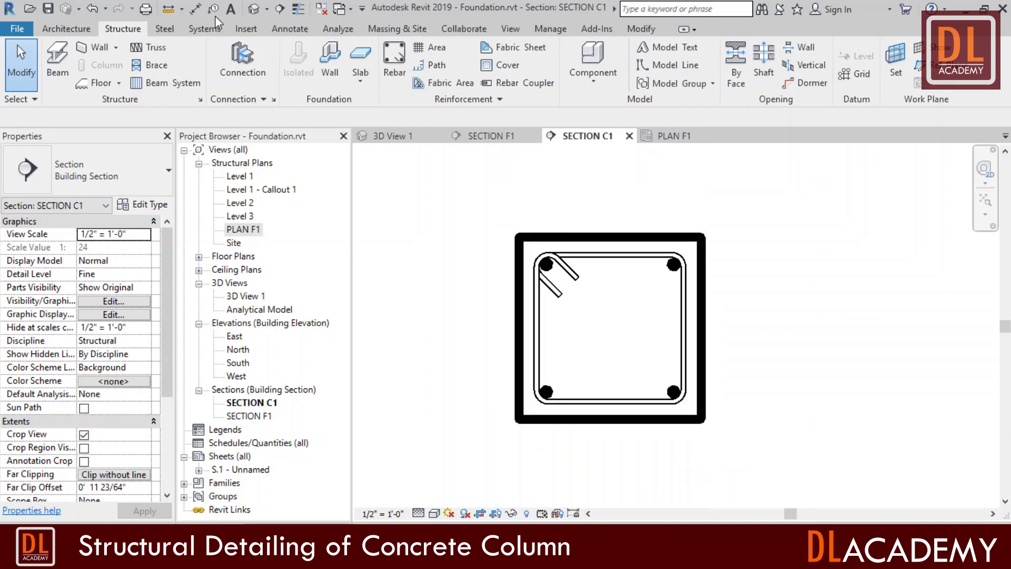
pyautogui.click(195, 9)
pyautogui.click(519, 402)
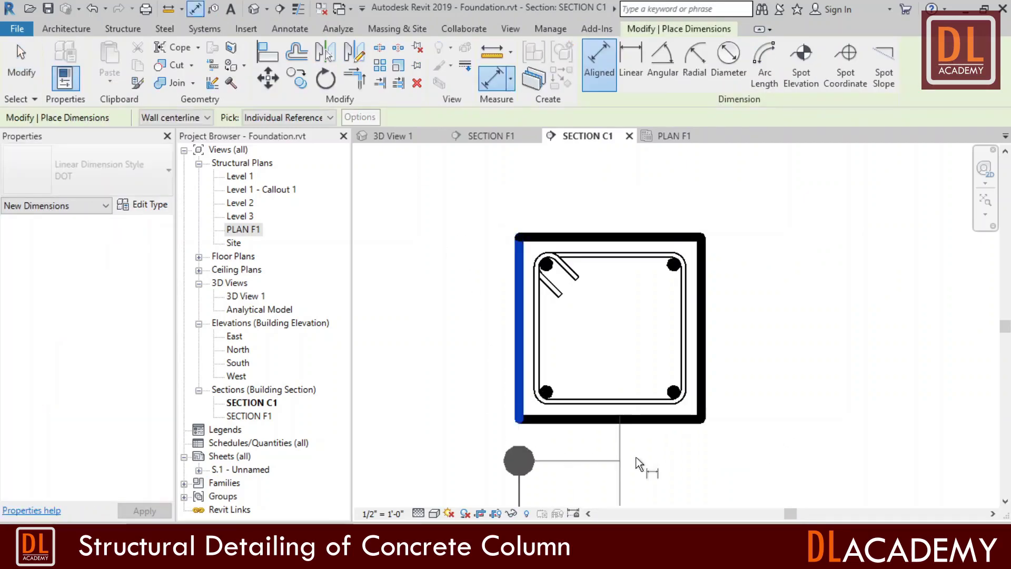
pyautogui.click(704, 403)
pyautogui.scroll(-2, 702, 211)
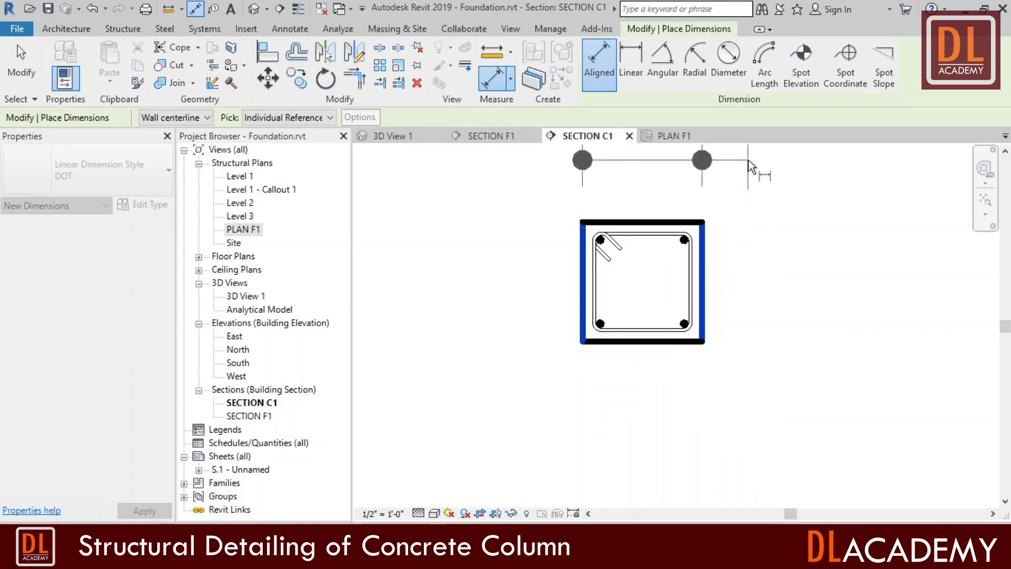
pyautogui.click(751, 164)
# Add an aligned 9" depth dimension along the column's left side
pyautogui.scroll(-2, 733, 358)
pyautogui.scroll(3, 654, 286)
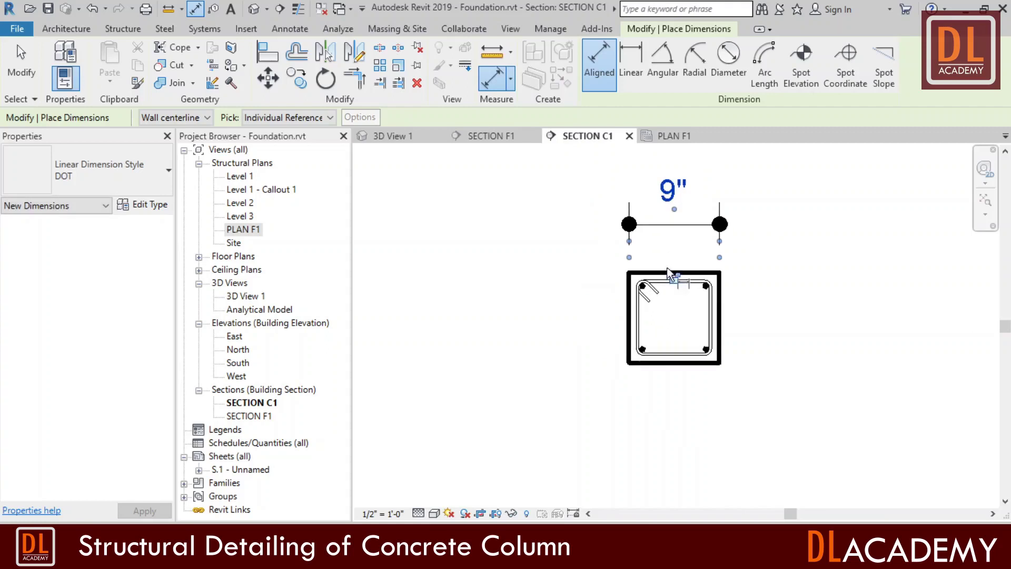
pyautogui.click(654, 283)
pyautogui.click(660, 419)
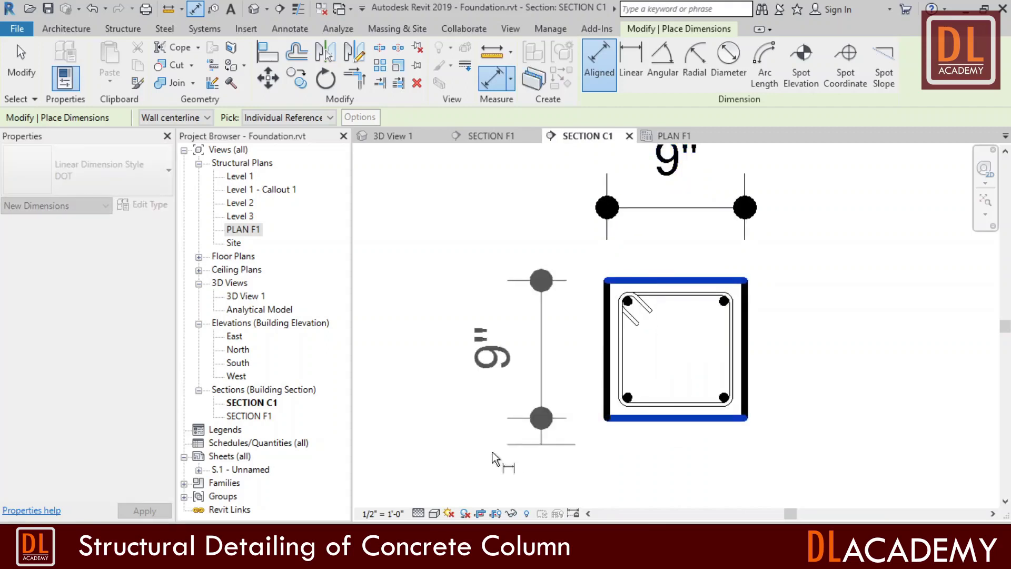
pyautogui.click(535, 451)
pyautogui.press('Escape')
pyautogui.press('Escape')
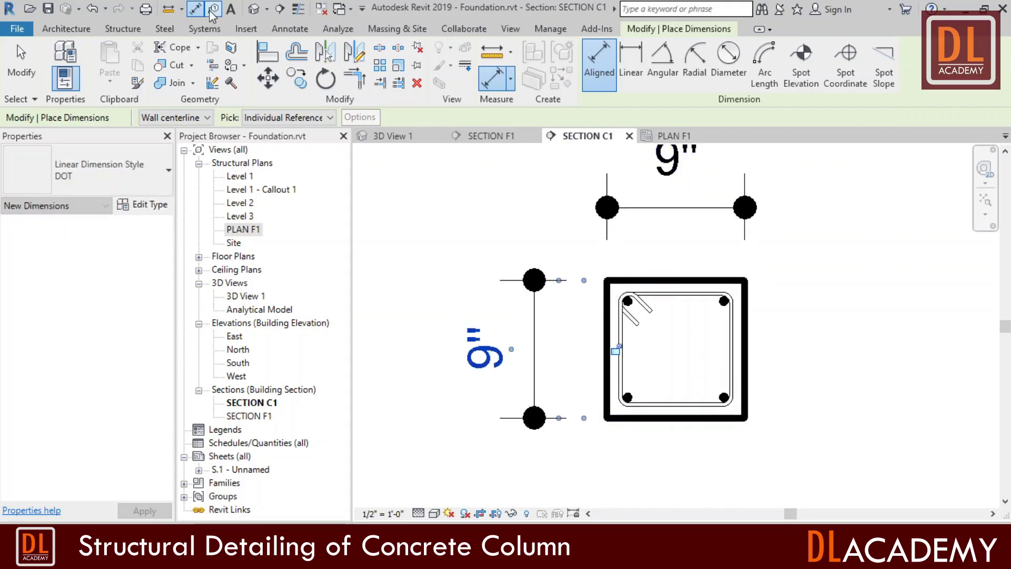
# Tag the bottom-right corner bar H16 - 8, placing the tag right of the column
pyautogui.press('t')
pyautogui.press('g')
pyautogui.scroll(5, 744, 386)
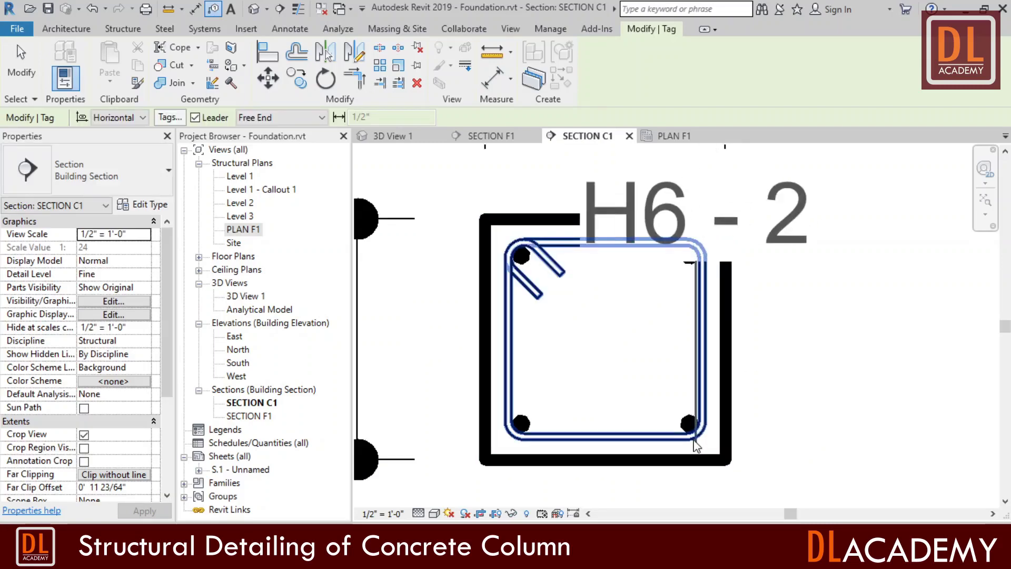
pyautogui.click(685, 417)
pyautogui.scroll(-3, 700, 297)
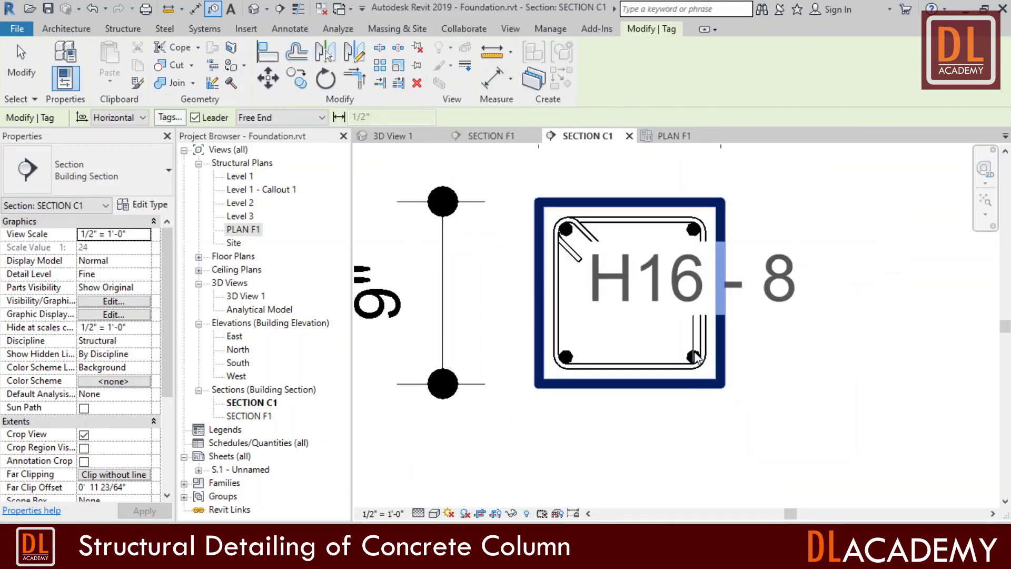
pyautogui.click(693, 453)
pyautogui.click(895, 453)
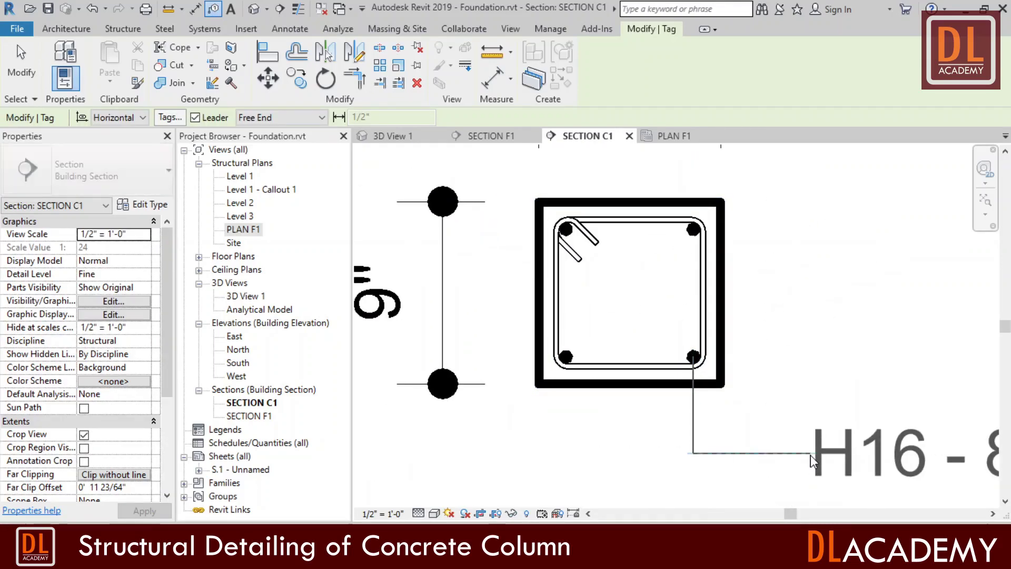
# Tag the bottom-left and top-left corner bars H16 - 8
pyautogui.scroll(3, 555, 430)
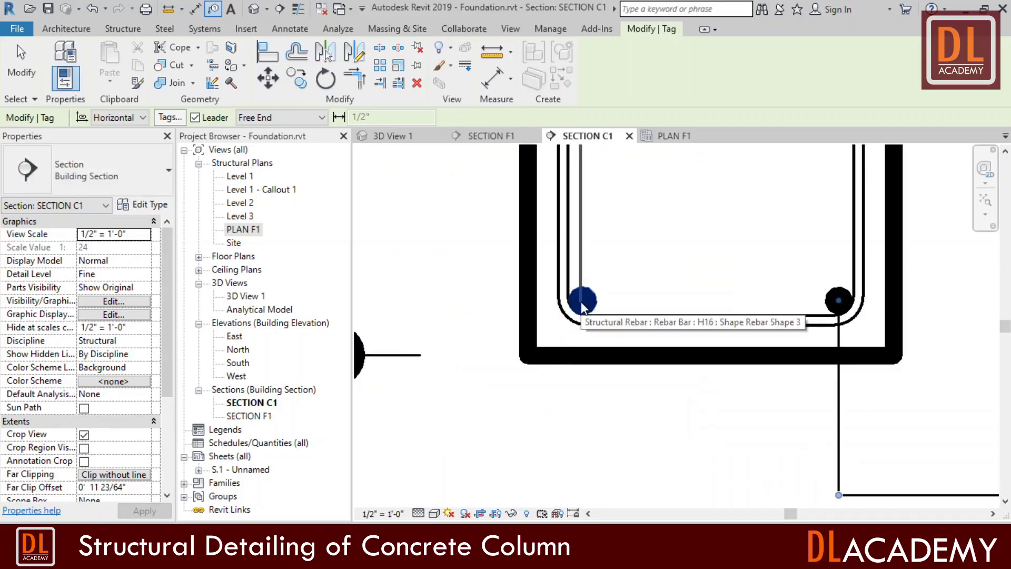
pyautogui.scroll(-2, 600, 272)
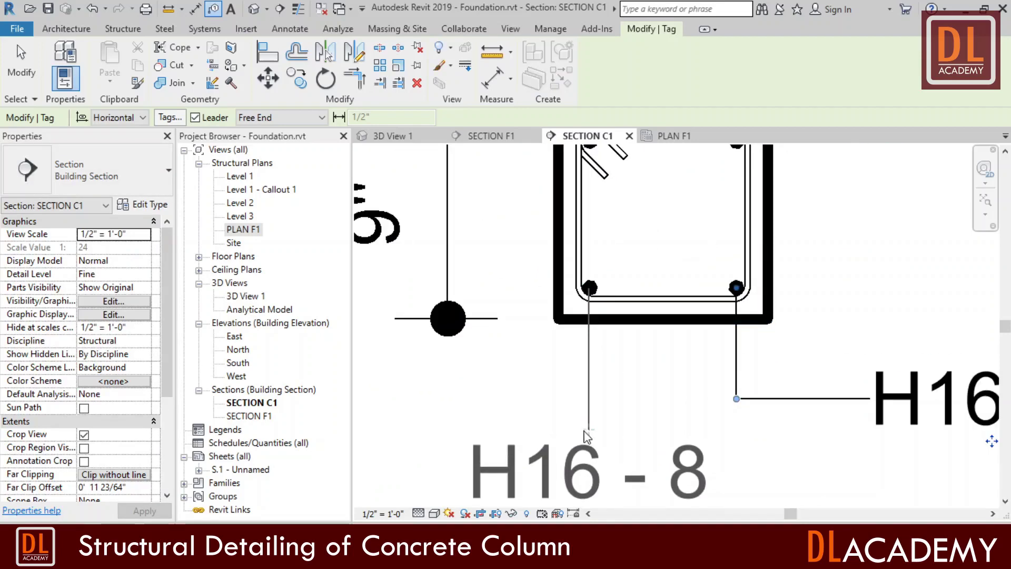
pyautogui.click(589, 429)
pyautogui.click(500, 439)
pyautogui.scroll(-2, 558, 465)
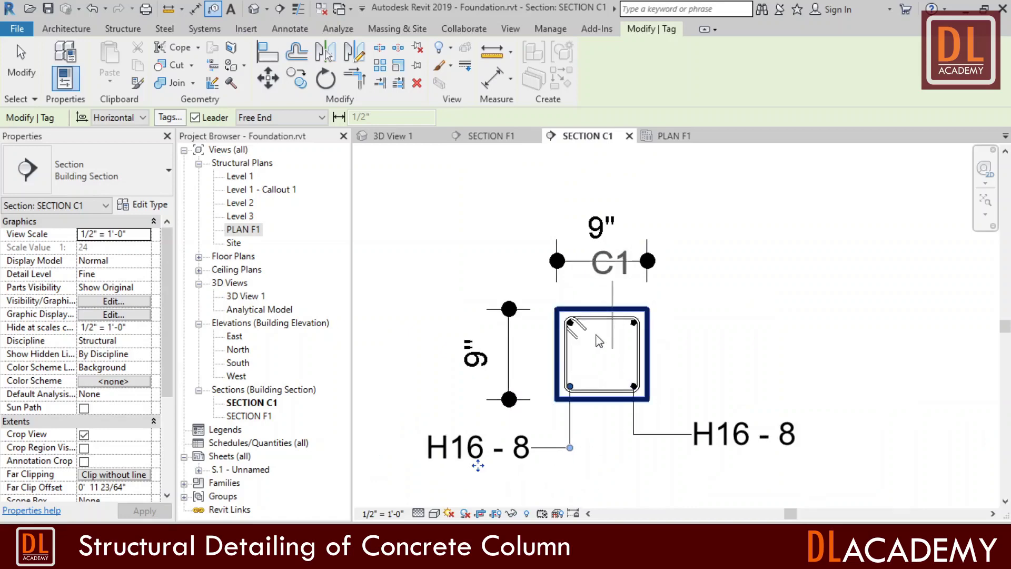
pyautogui.scroll(3, 566, 327)
pyautogui.scroll(2, 566, 328)
pyautogui.scroll(-2, 560, 329)
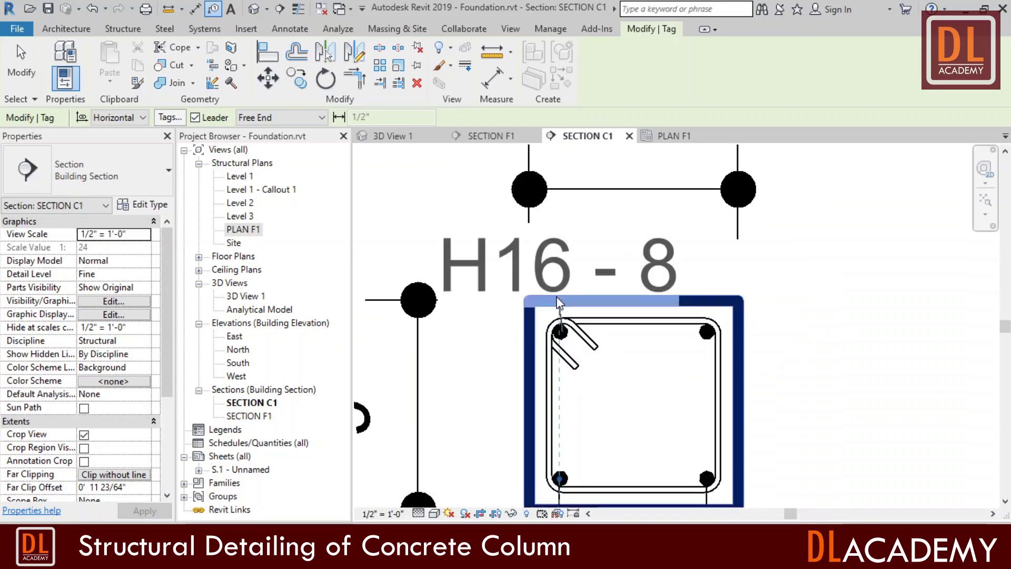
pyautogui.click(562, 280)
pyautogui.scroll(-2, 562, 280)
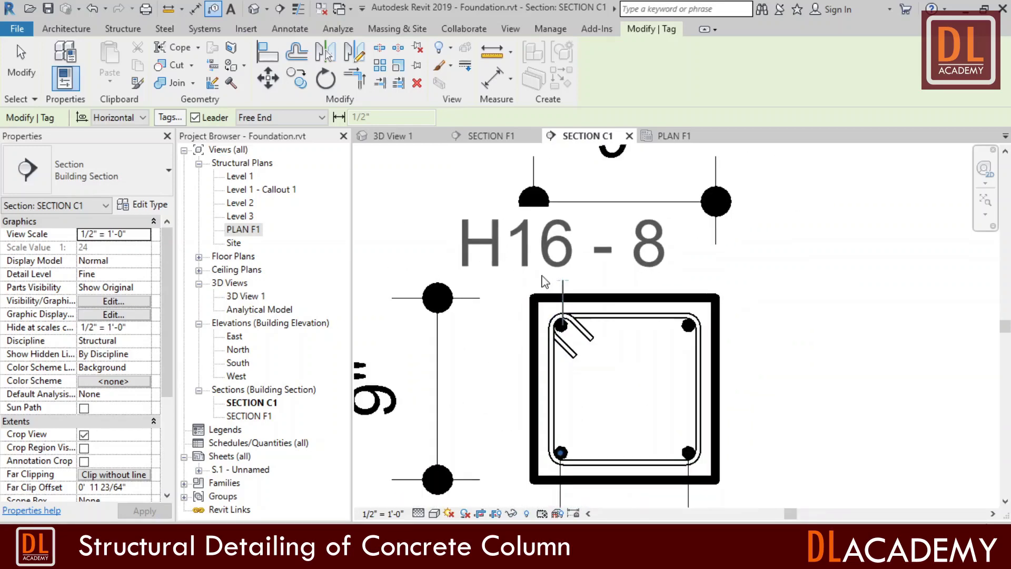
pyautogui.click(480, 243)
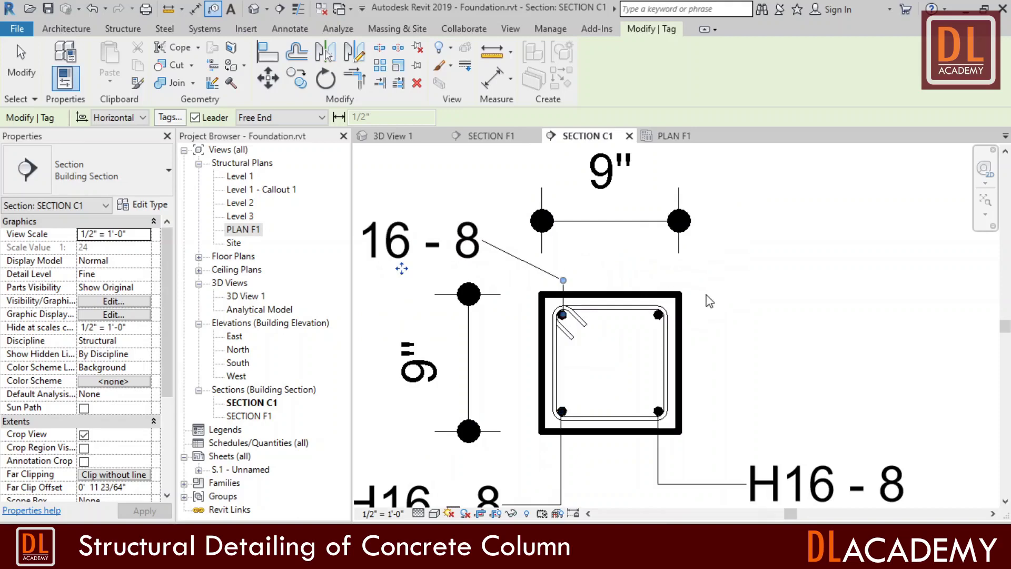
# Tag the top-right corner bar H16 - 8 and the stirrup H6 - 2
pyautogui.scroll(4, 658, 316)
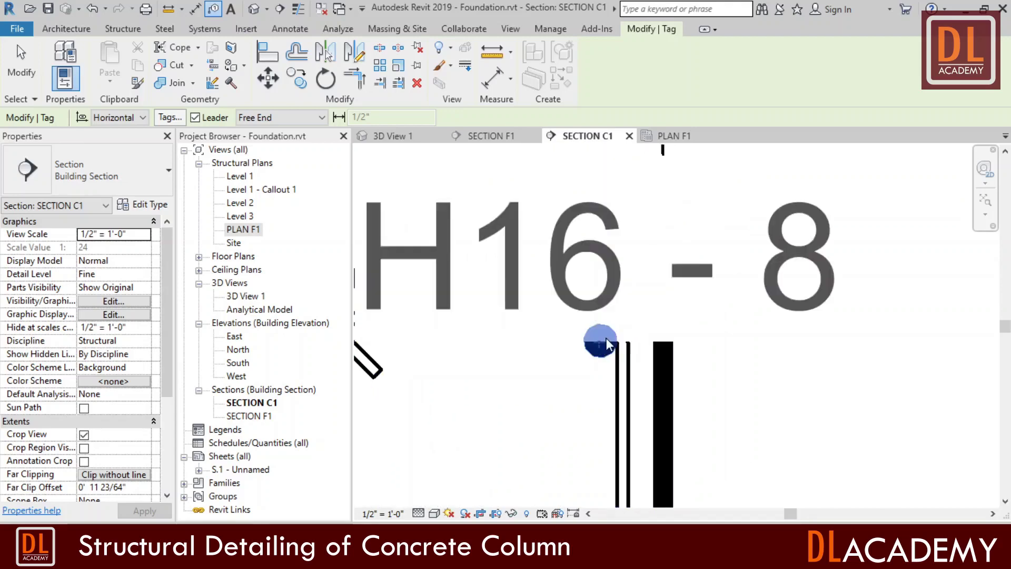
pyautogui.click(601, 342)
pyautogui.scroll(-4, 600, 341)
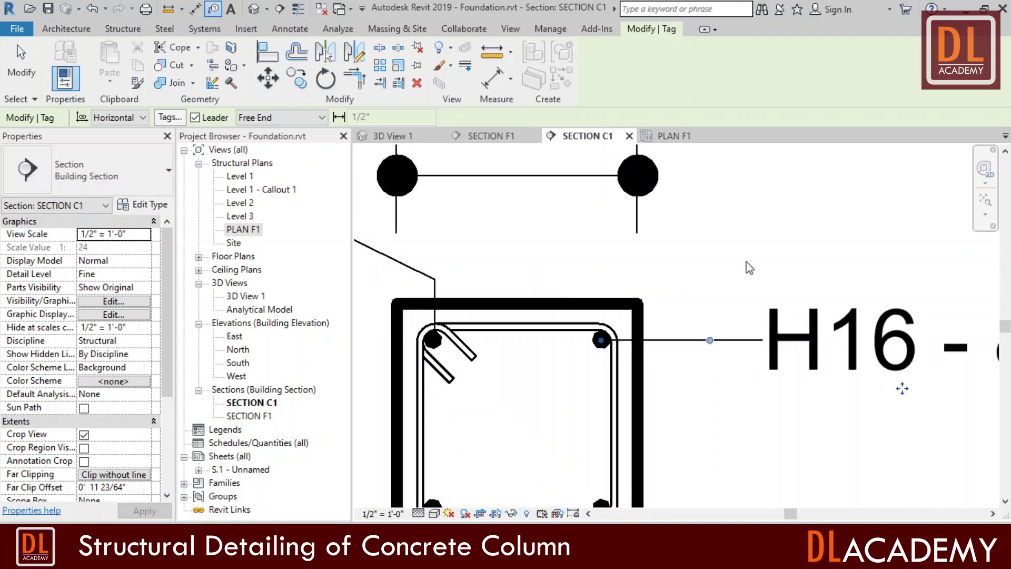
pyautogui.scroll(-3, 737, 266)
pyautogui.scroll(3, 685, 342)
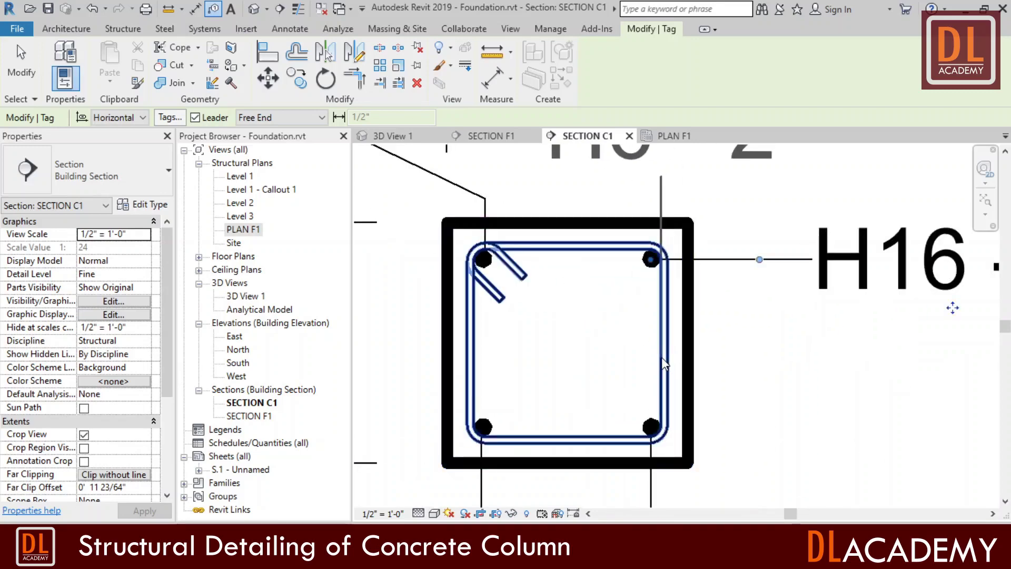
pyautogui.click(666, 357)
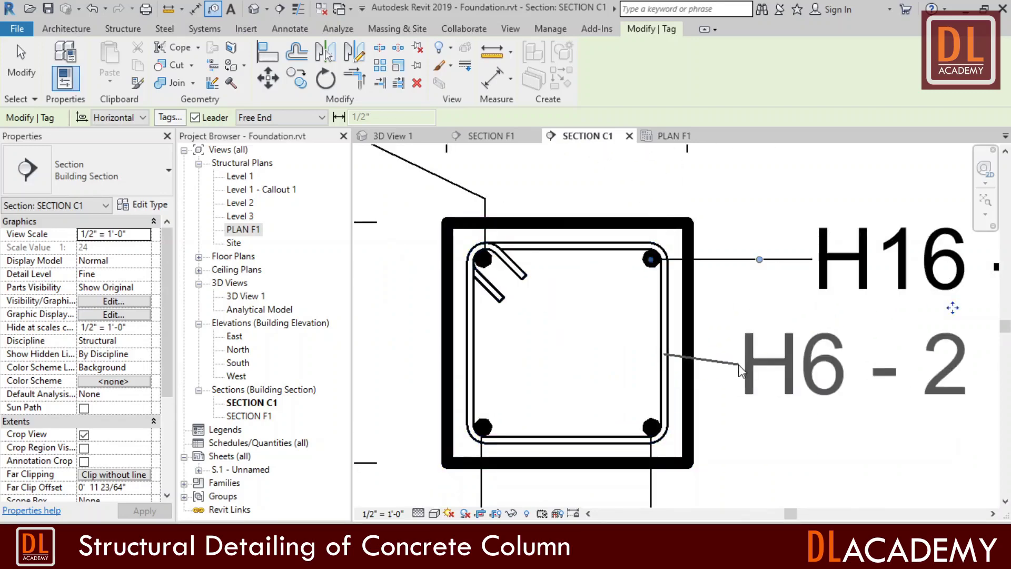
pyautogui.scroll(-3, 740, 384)
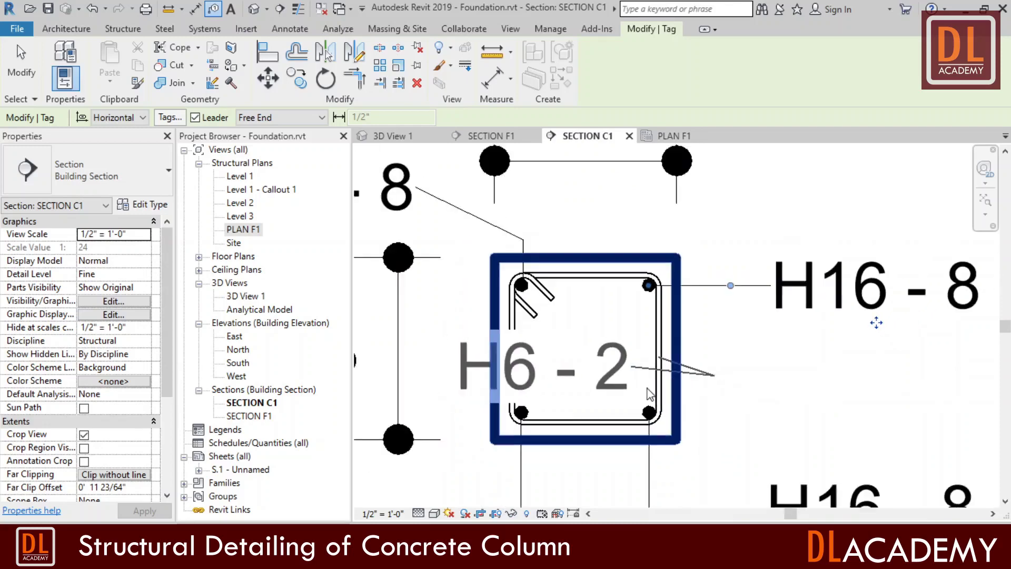
# Change the stirrup tag to Spacing & Number so it reads H6 @5" - 2, then open sheet S.1
pyautogui.click(736, 386)
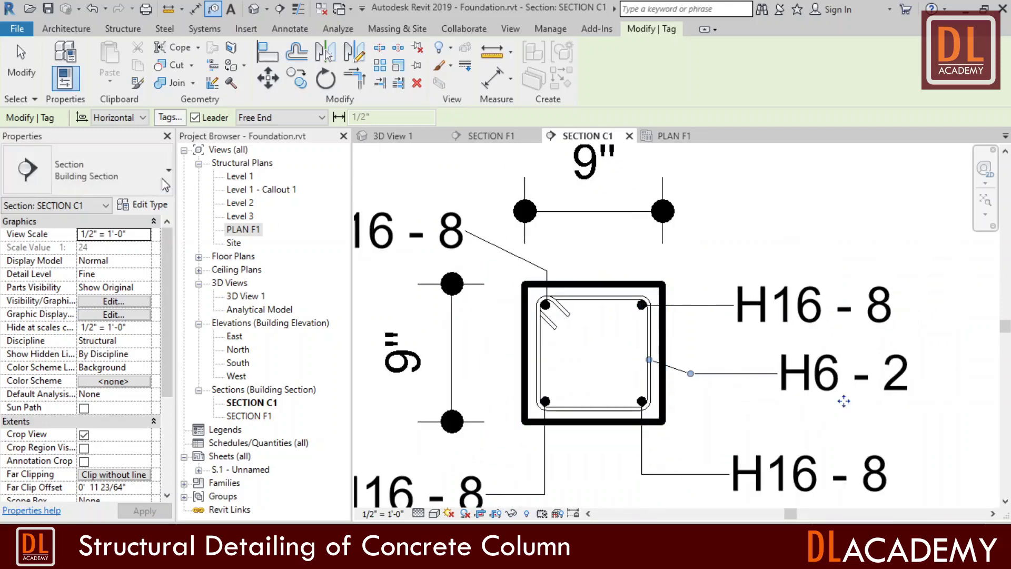
pyautogui.click(24, 73)
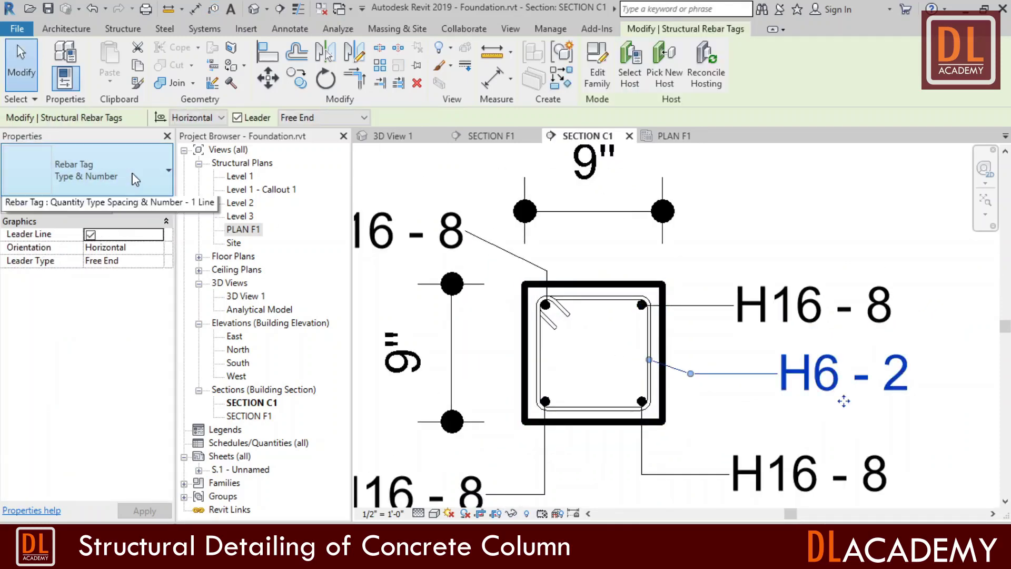
pyautogui.click(87, 169)
pyautogui.click(114, 314)
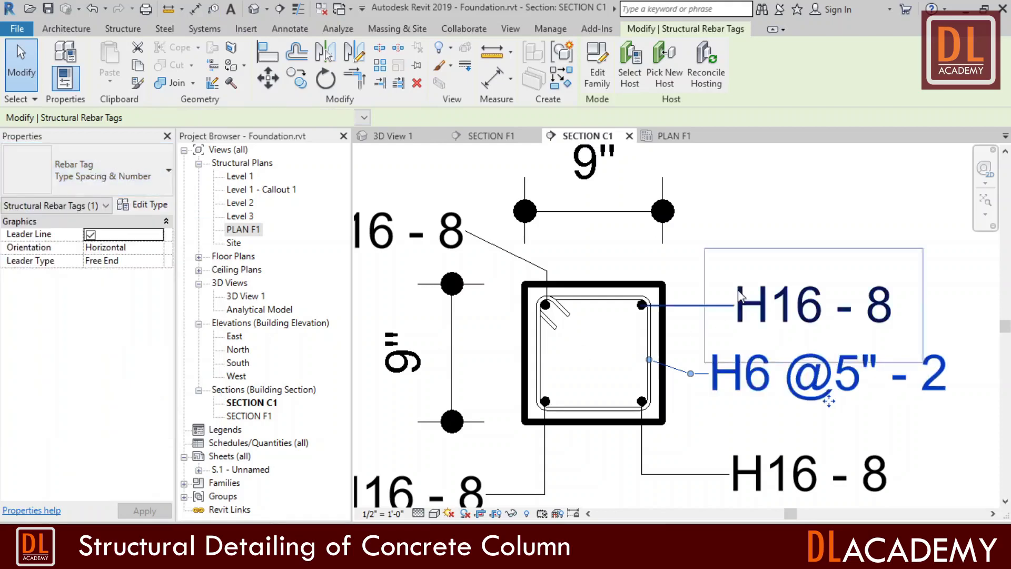
pyautogui.click(805, 192)
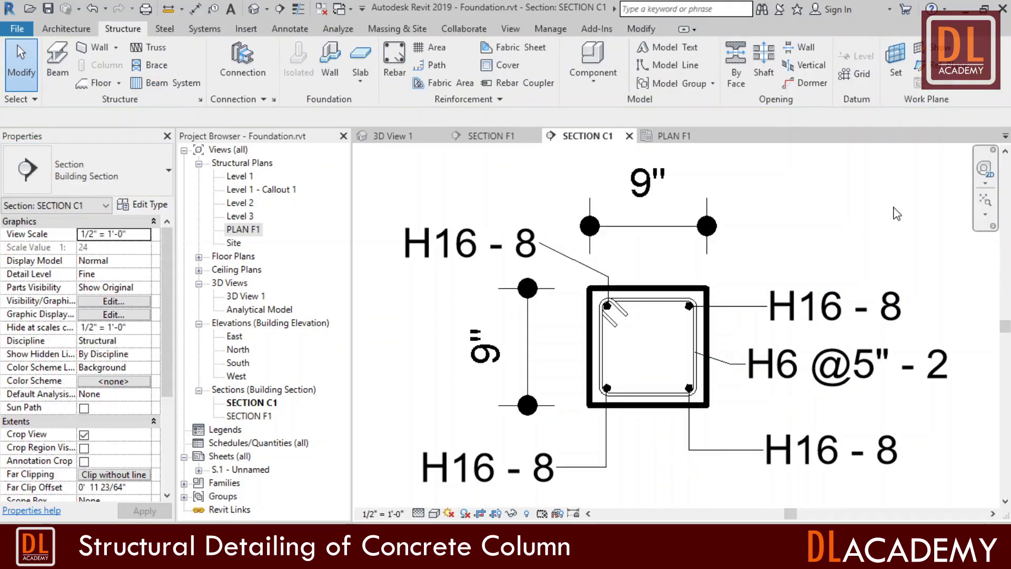
pyautogui.scroll(-2, 789, 261)
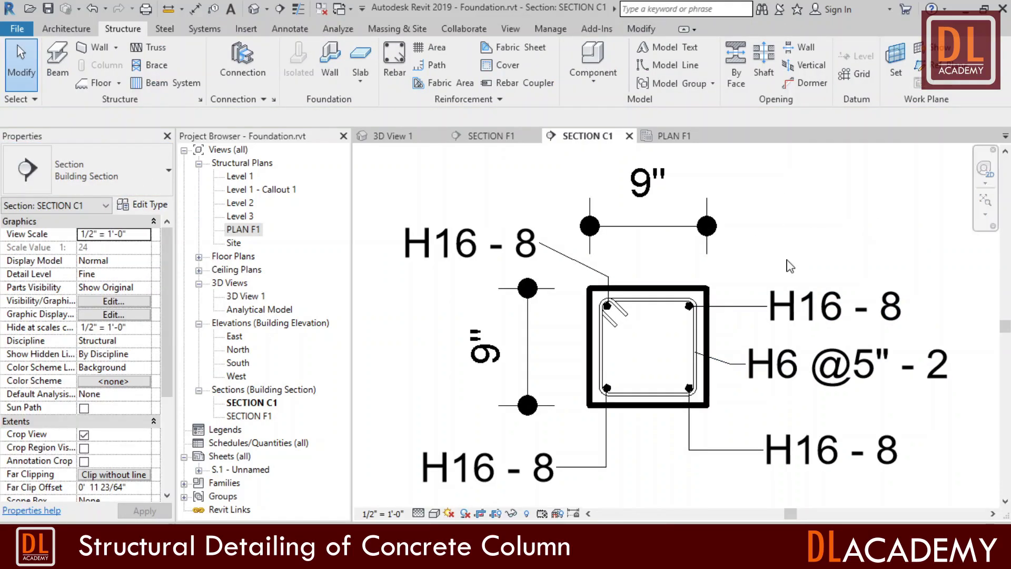
pyautogui.doubleClick(253, 472)
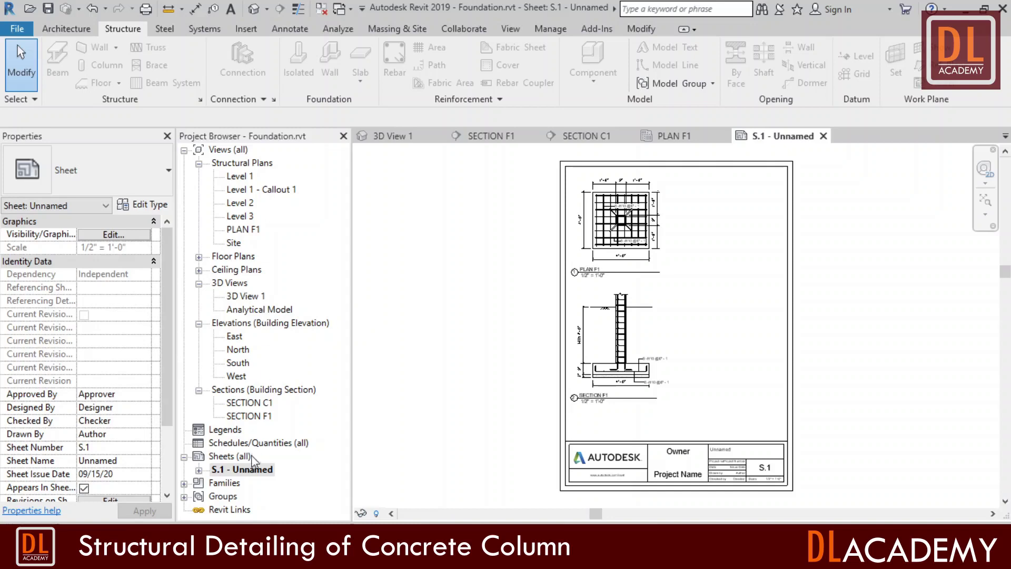
# Drag the SECTION C1 view onto sheet S.1 beside PLAN F1
pyautogui.click(253, 403)
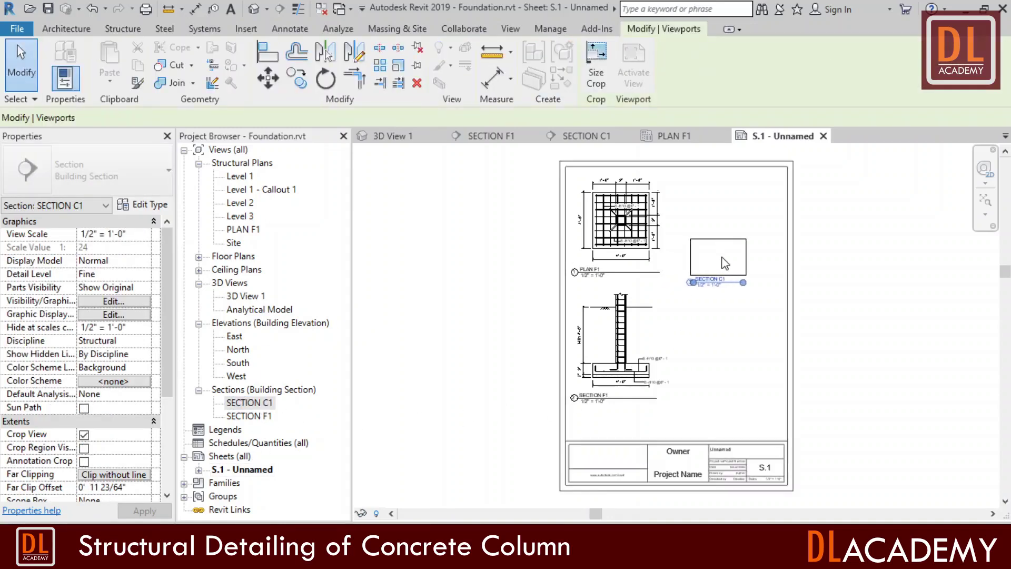
pyautogui.click(725, 252)
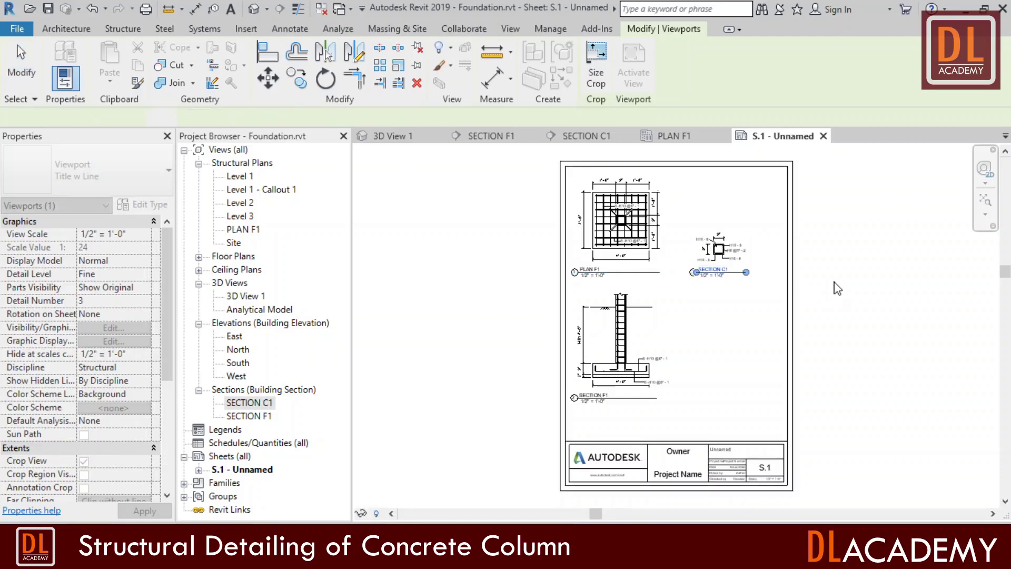
pyautogui.scroll(2, 833, 241)
pyautogui.scroll(2, 833, 242)
pyautogui.press('Escape')
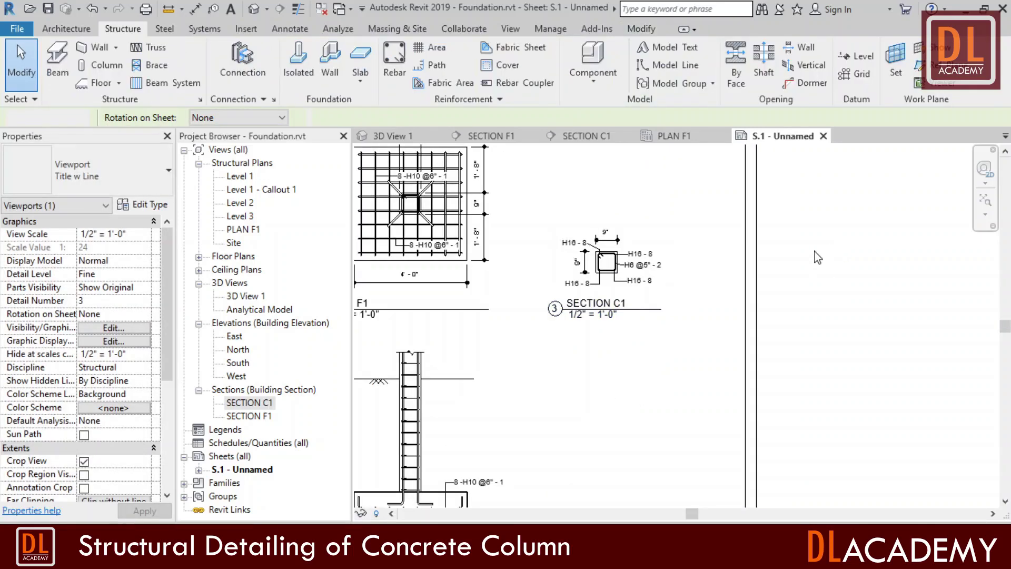
pyautogui.scroll(3, 655, 252)
pyautogui.scroll(-2, 774, 254)
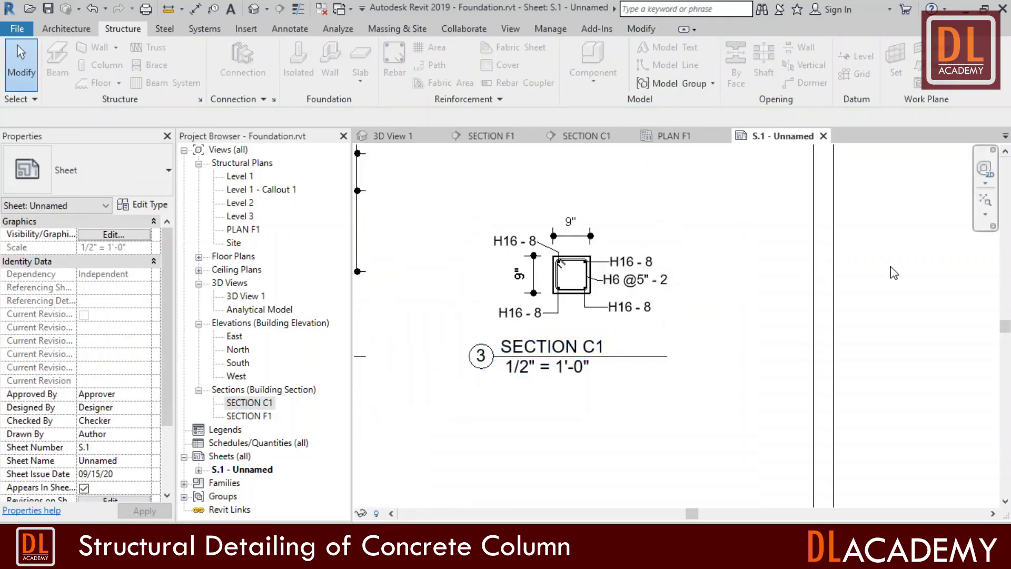
pyautogui.scroll(-3, 548, 203)
pyautogui.scroll(2, 548, 203)
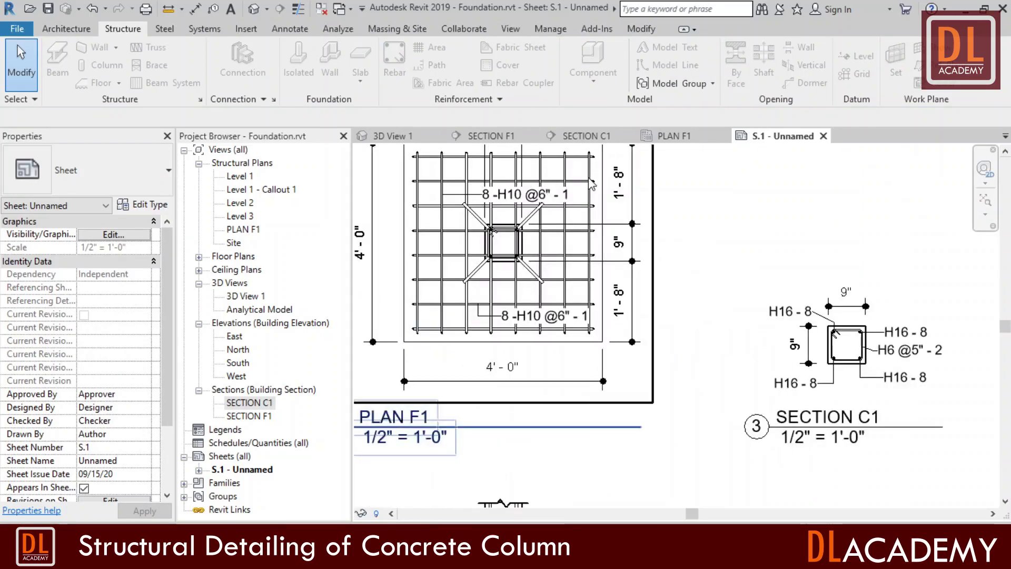
pyautogui.scroll(-3, 634, 204)
pyautogui.scroll(-1, 611, 348)
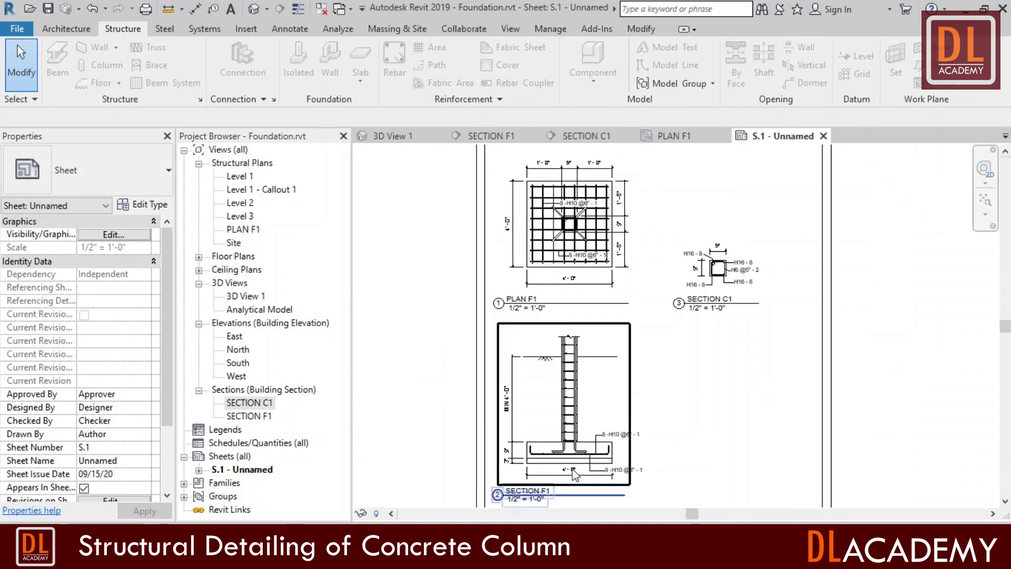
pyautogui.scroll(4, 573, 472)
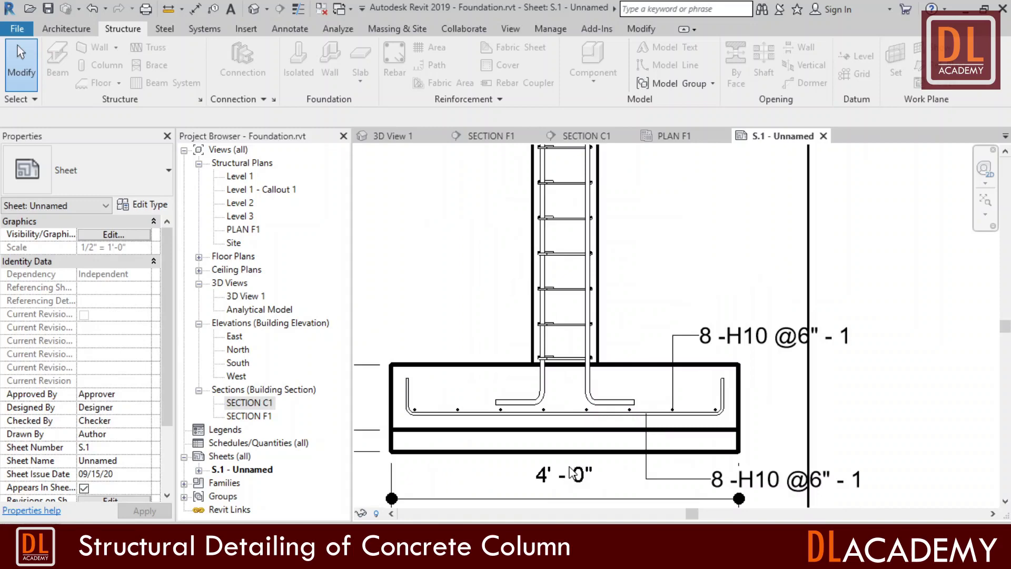
pyautogui.scroll(-1, 582, 466)
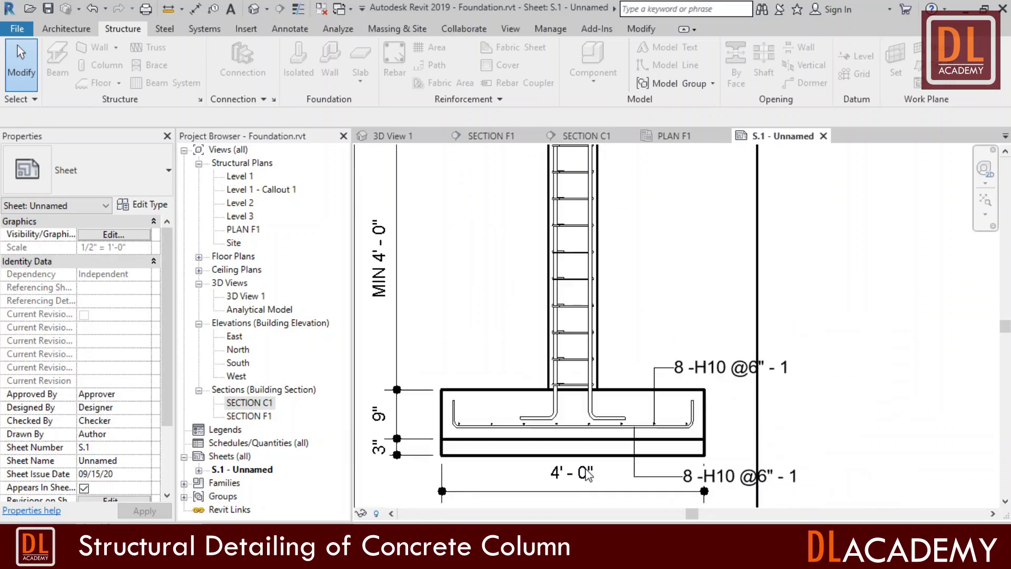
pyautogui.scroll(-1, 601, 413)
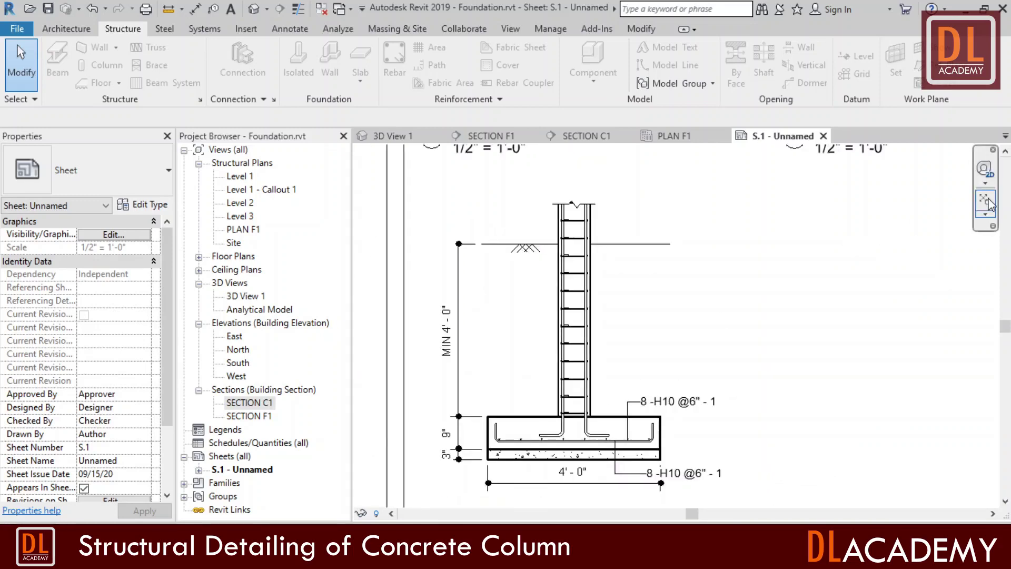
pyautogui.click(988, 203)
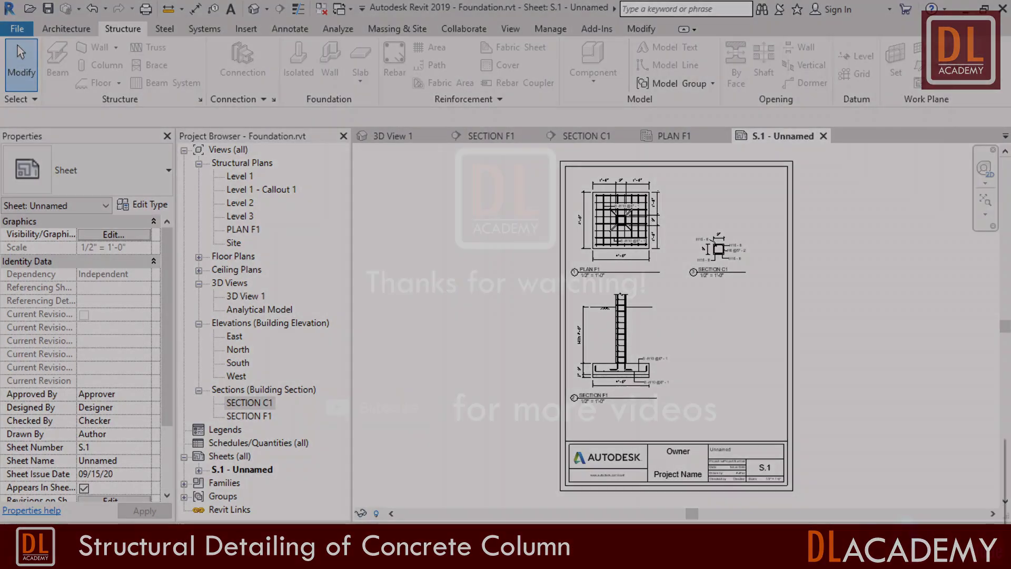
pyautogui.rightClick(837, 558)
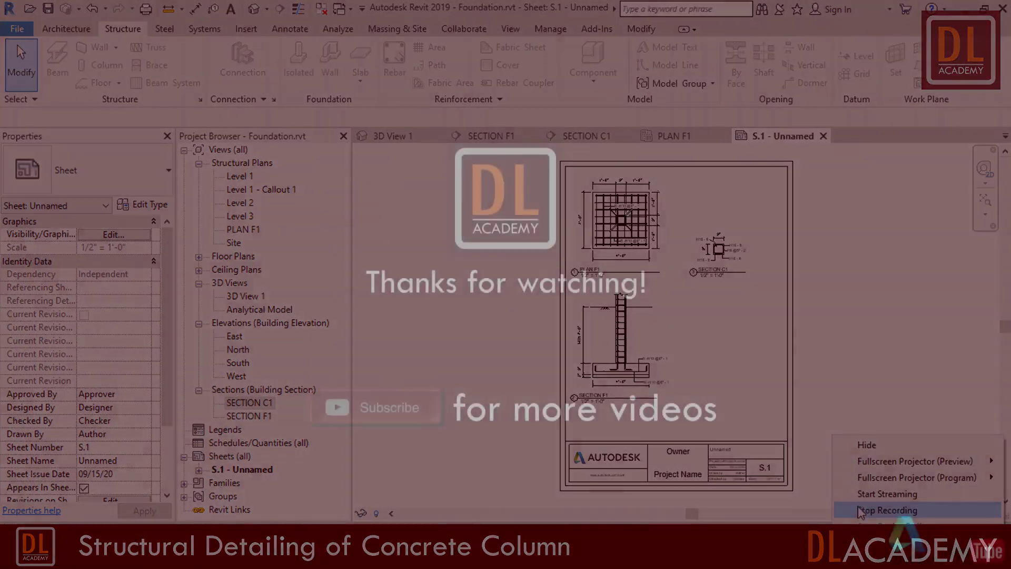